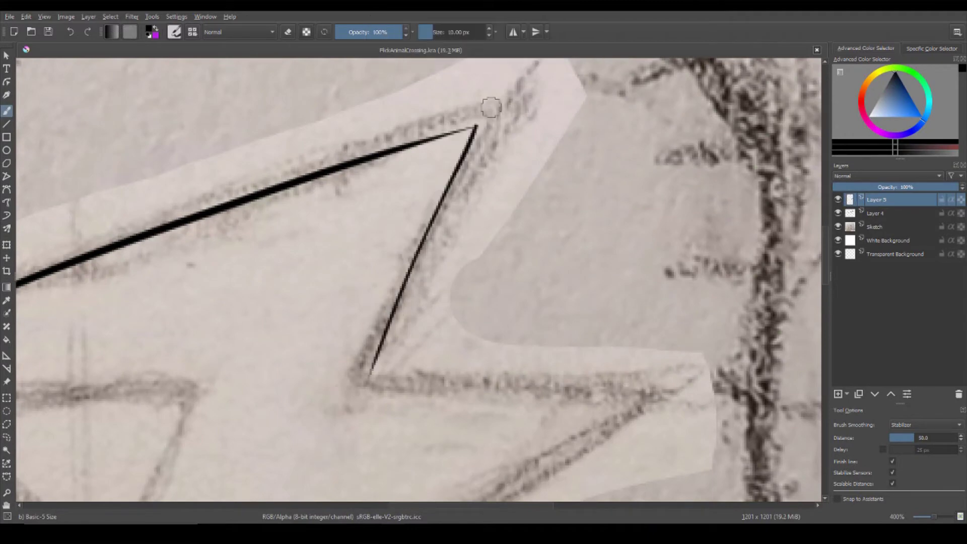
- On a new layer, ink the nearly horizontal edge from the inner corner below the top spike to the second spike's tip
click(838, 394)
scroll(353, 222, down, 5)
drag(371, 237, 772, 277)
key(ctrl+z)
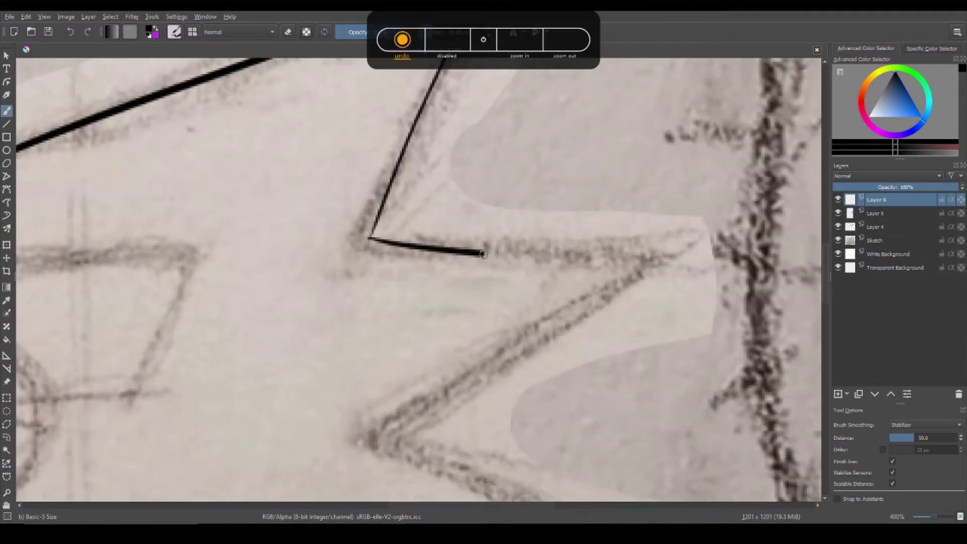
drag(371, 237, 687, 250)
drag(539, 345, 795, 411)
key(minus)
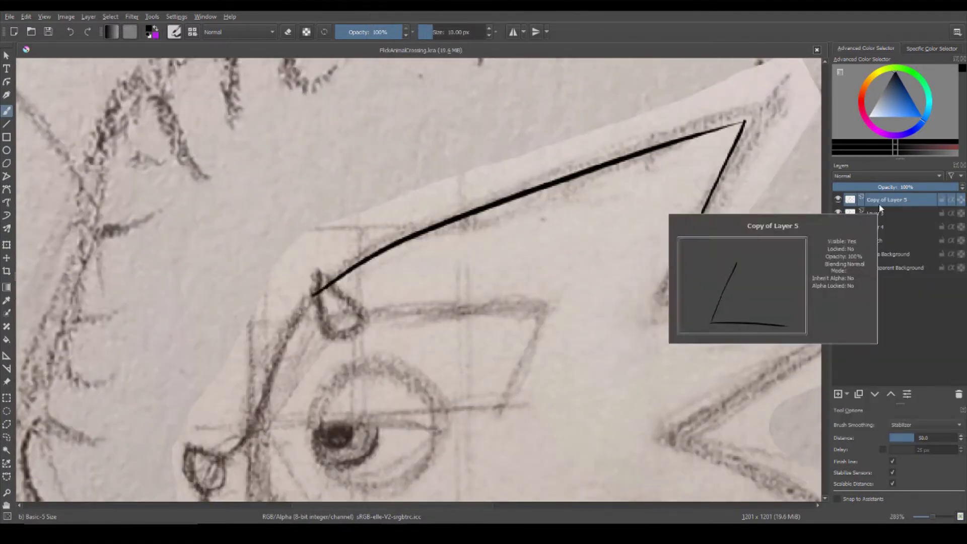
- Merge the copied line layer down and thicken the top spike's tip with a short brush stroke on a new layer
right_click(884, 200)
click(856, 277)
key(plus)
key(plus)
key(plus)
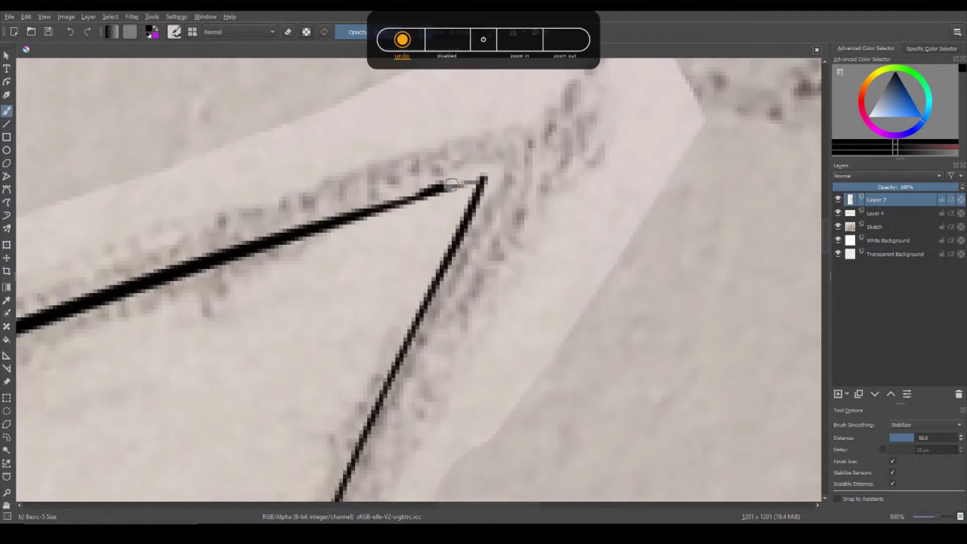
drag(483, 178, 433, 269)
key(ctrl+z)
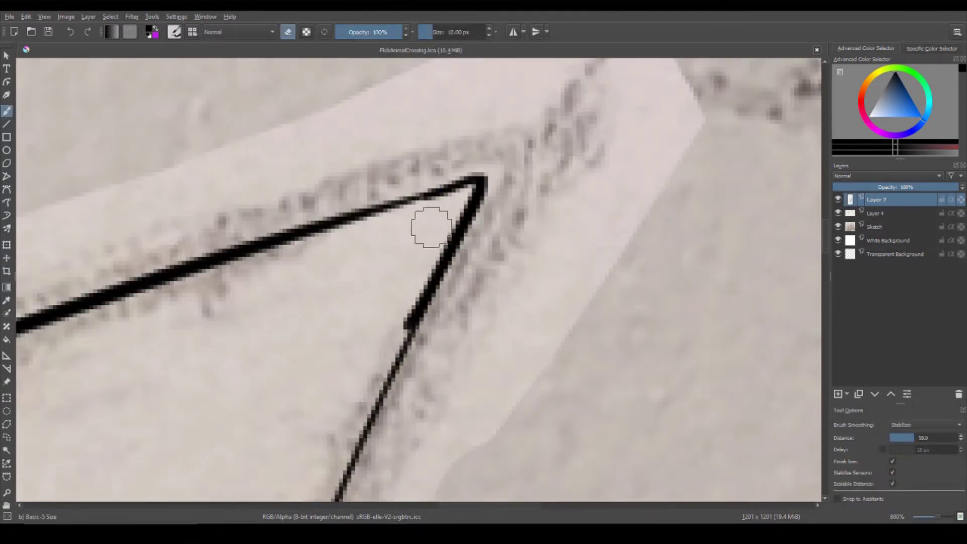
click(857, 213)
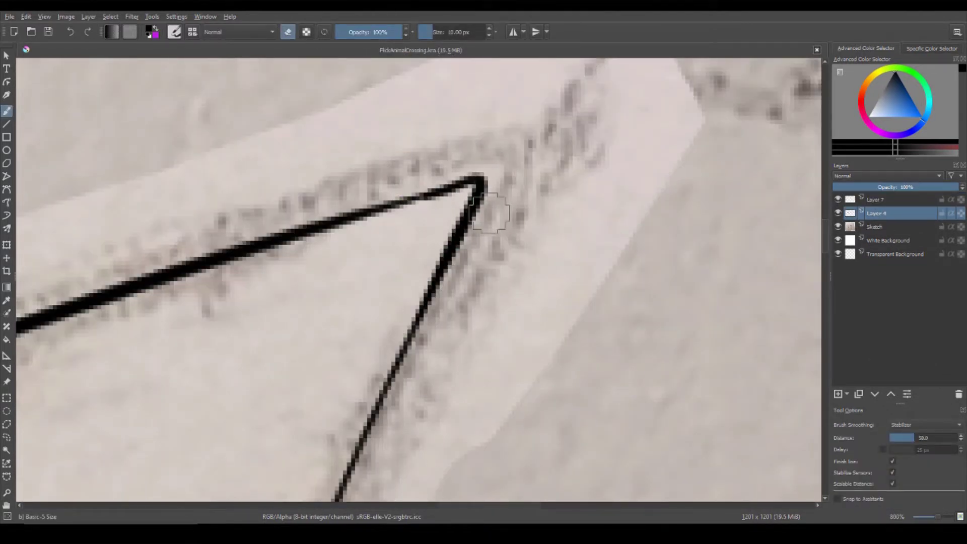
- Select a rectangle around the top spike's tip on Layer 7, then copy and paste it as a new layer
click(876, 199)
click(6, 398)
drag(342, 145, 568, 216)
click(26, 16)
click(50, 49)
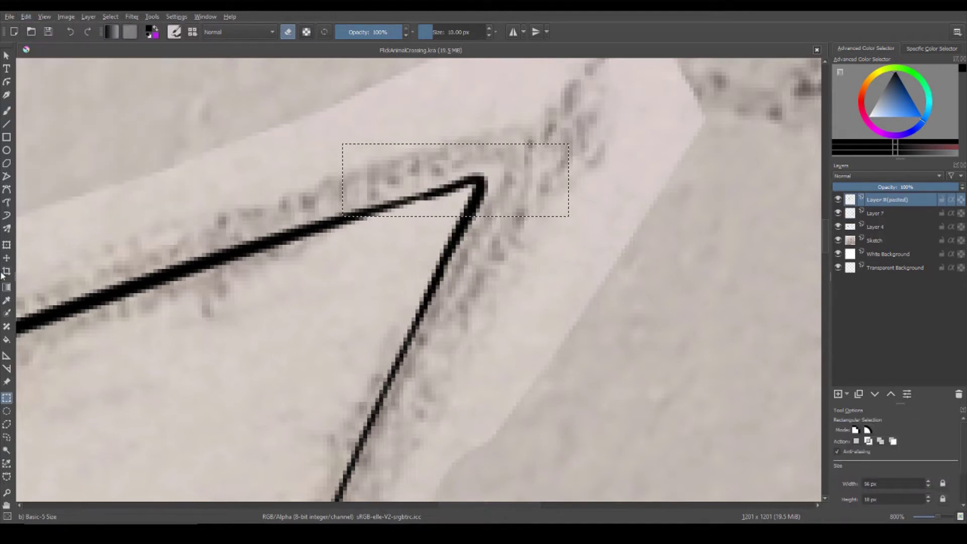
key(ctrl+z)
key(ctrl+c)
key(ctrl+v)
key(b)
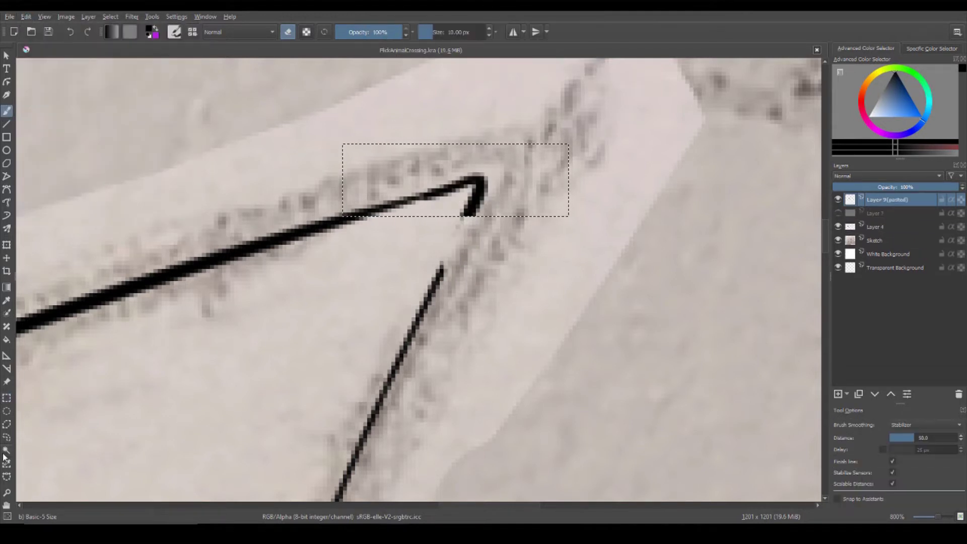
- Clear the selection and merge the pasted spike tip into Layer 7
key(ctrl+shift+a)
key(ctrl+z)
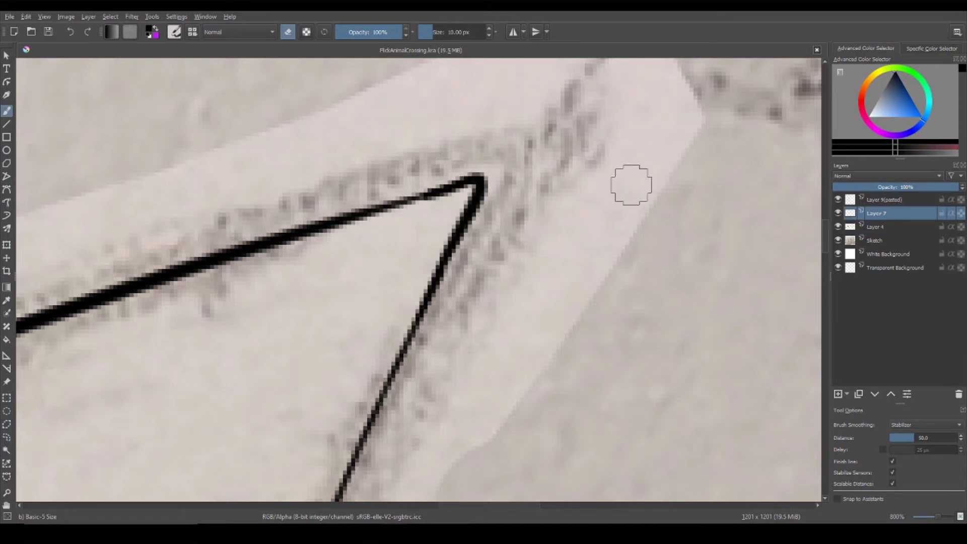
scroll(533, 140, up, 2)
right_click(881, 200)
click(864, 289)
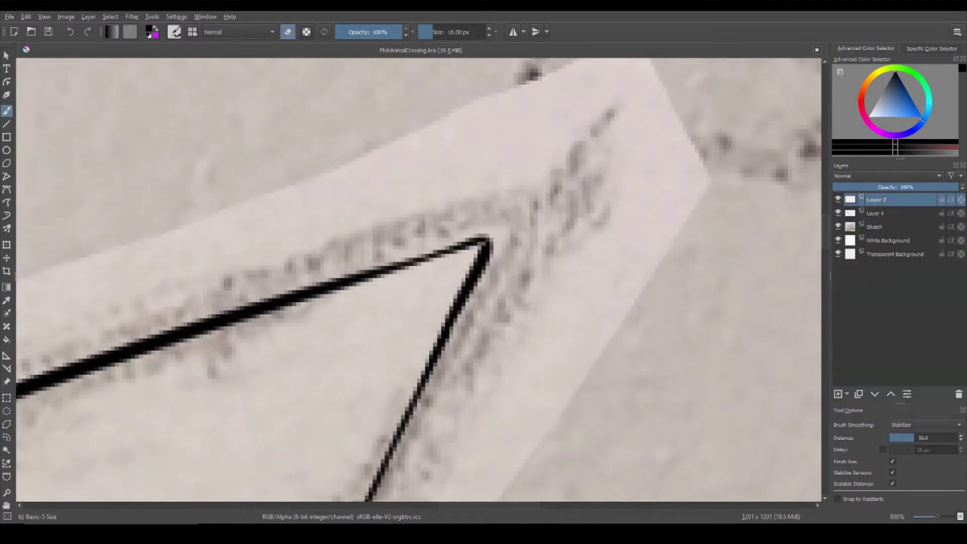
- Copy Layer 7, paste it as a new layer, and toggle the layers' visibility to compare the top spike's linework
click(26, 16)
click(39, 63)
key(ctrl+v)
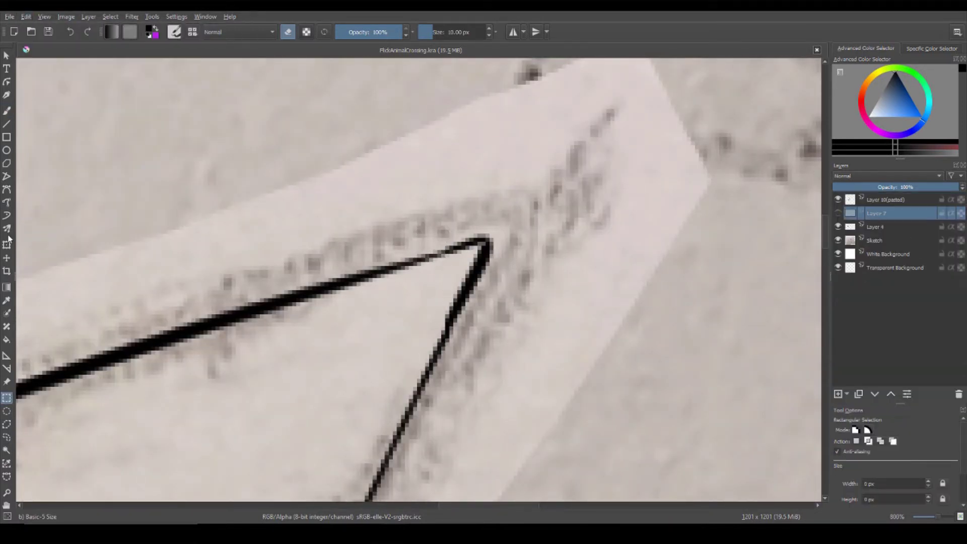
key(ctrl+shift+a)
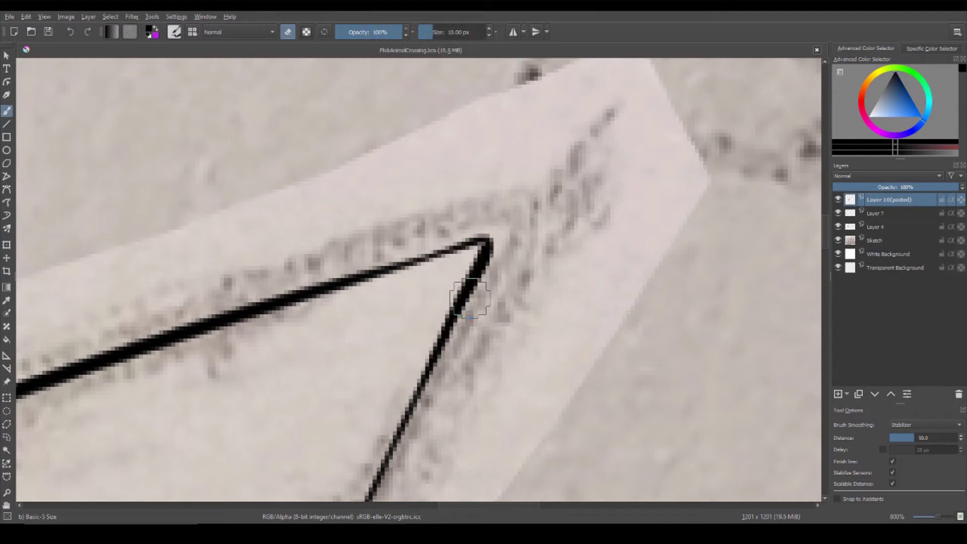
click(837, 200)
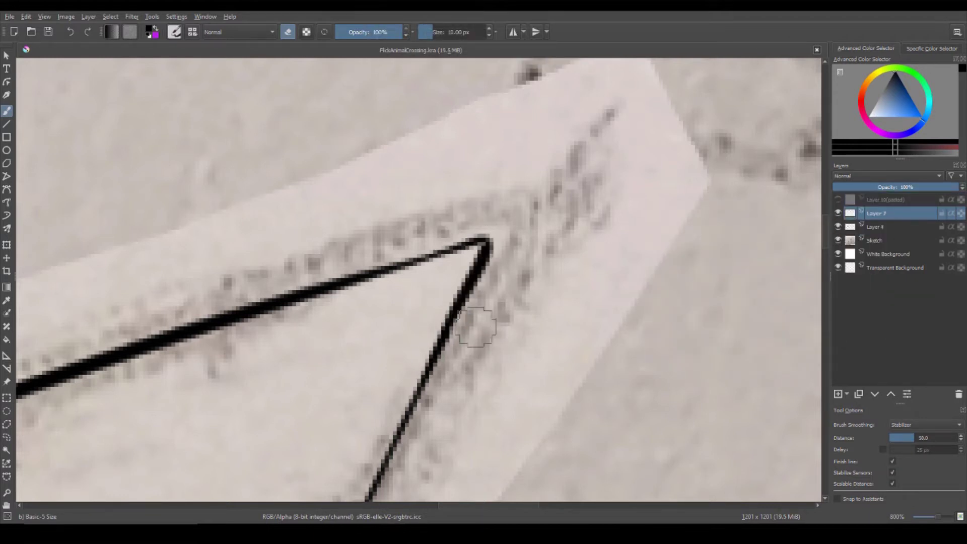
scroll(544, 341, up, 1)
scroll(544, 434, down, 5)
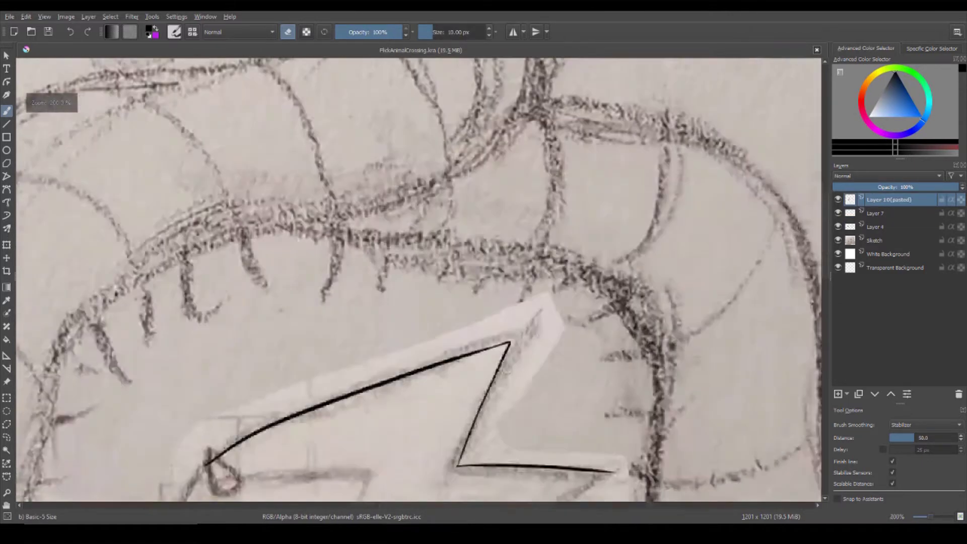
scroll(539, 353, up, 3)
scroll(816, 237, down, 2)
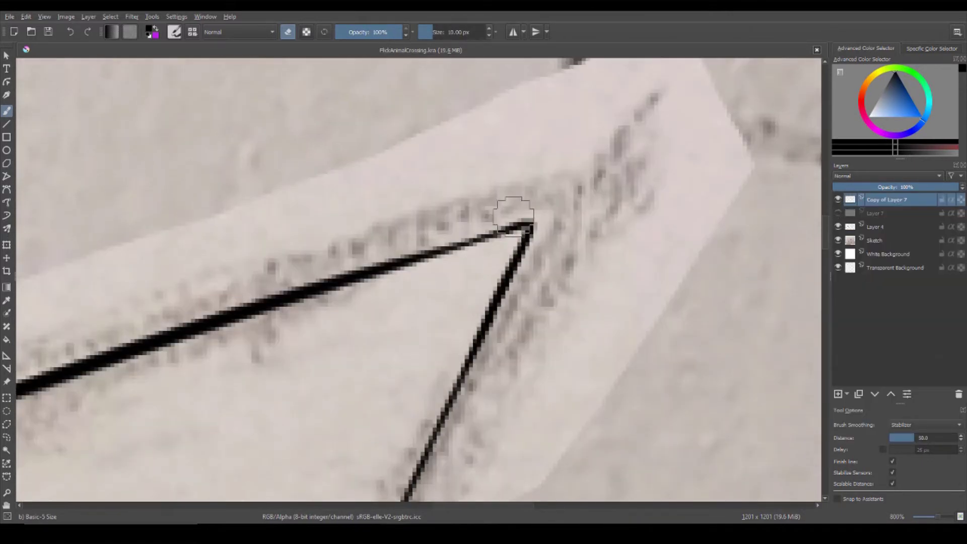
- Compare Layer 7 with its copy by toggling visibility, and merge the spike-tip linework into Layer 4
click(838, 213)
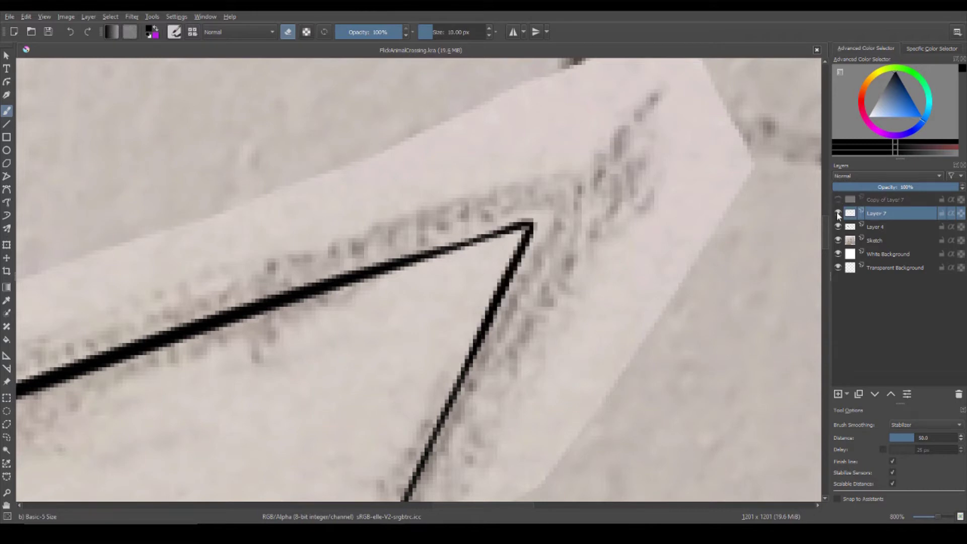
scroll(444, 367, down, 5)
scroll(443, 367, up, 5)
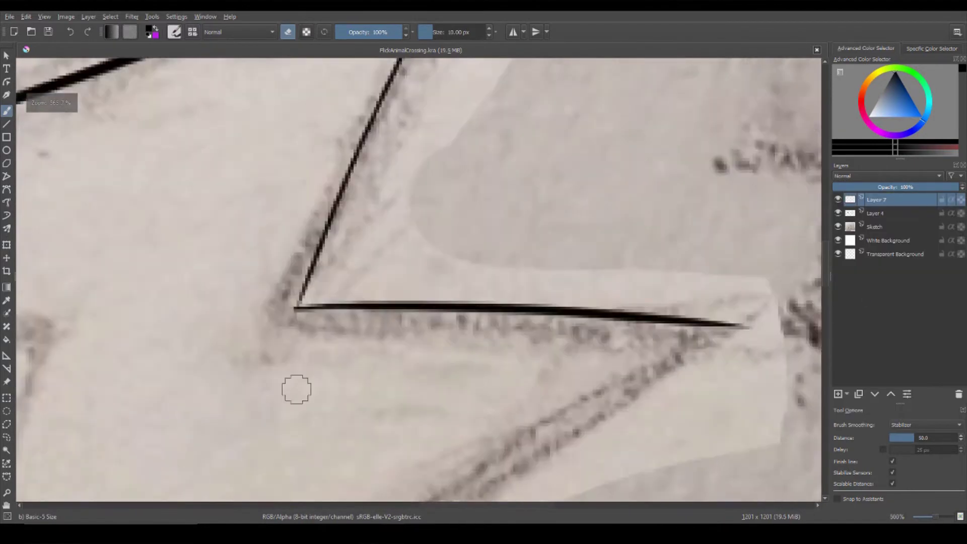
right_click(877, 200)
click(861, 291)
- On a new layer, thicken the inner corner below the top spike with a curved stroke and erase the excess
key(e)
drag(370, 233, 459, 288)
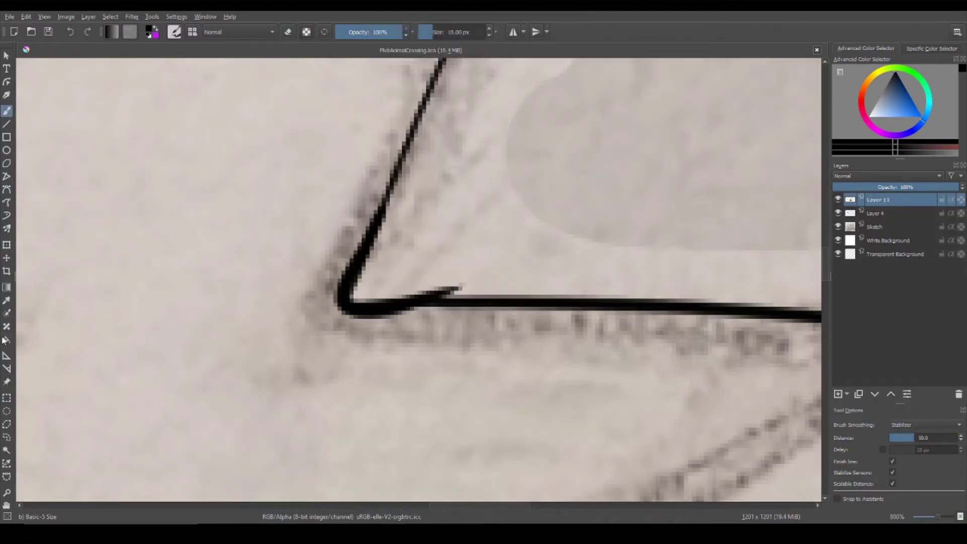
key(e)
drag(357, 376, 347, 333)
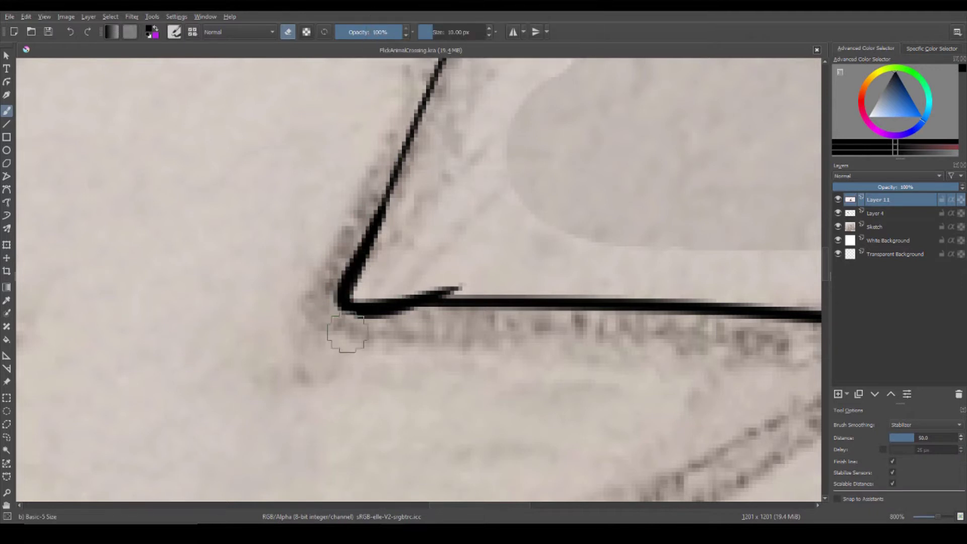
drag(352, 258, 371, 330)
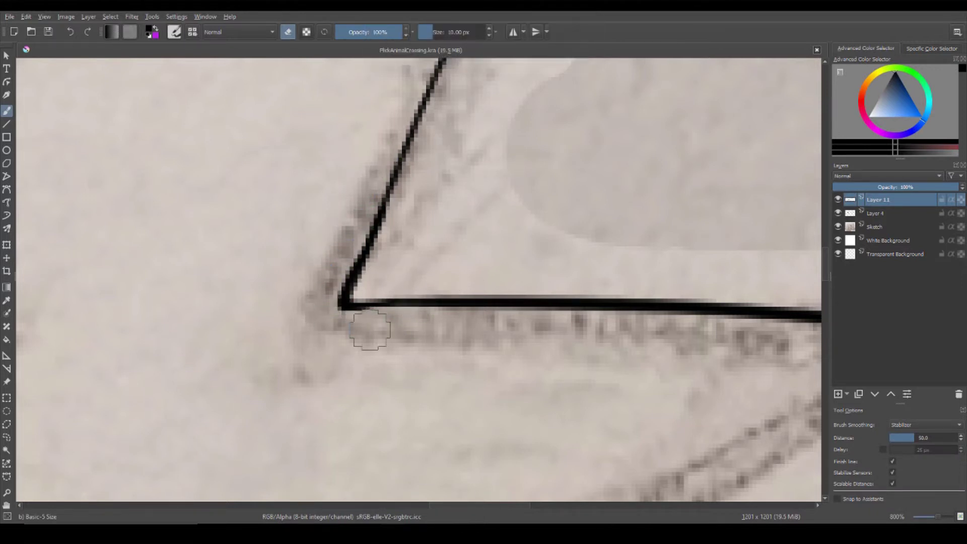
- Toggle Layer 4's visibility to inspect the corner stroke, and merge that stroke into Layer 4
scroll(425, 109, up, 1)
scroll(494, 340, down, 2)
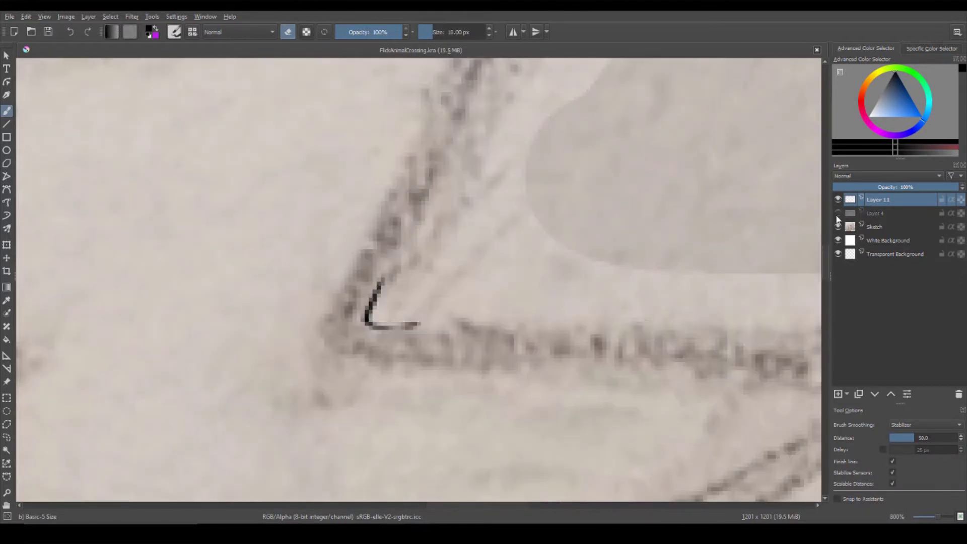
key(Page_Down)
scroll(356, 341, up, 2)
click(840, 201)
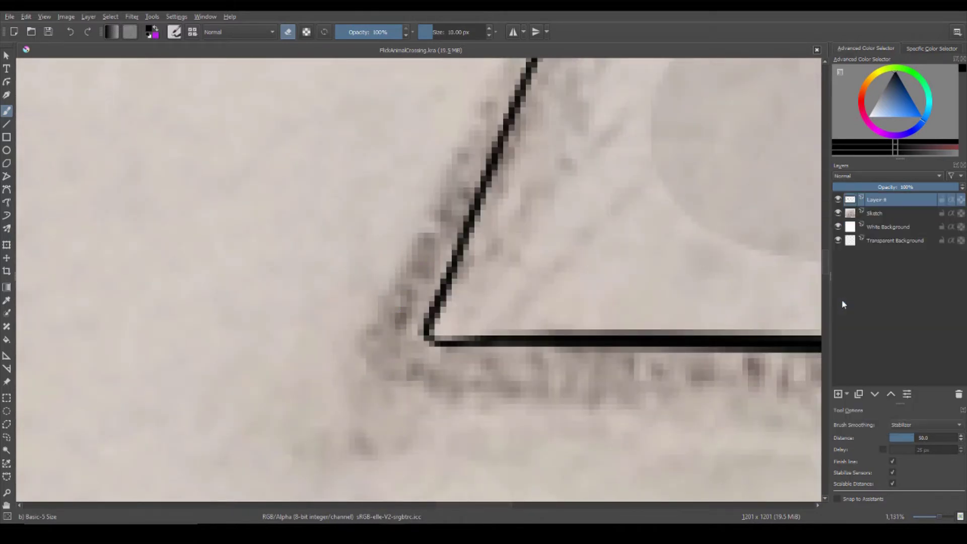
- Fill the inner corner below the top spike with a brush dab on a new layer and erase the excess
key(e)
click(430, 336)
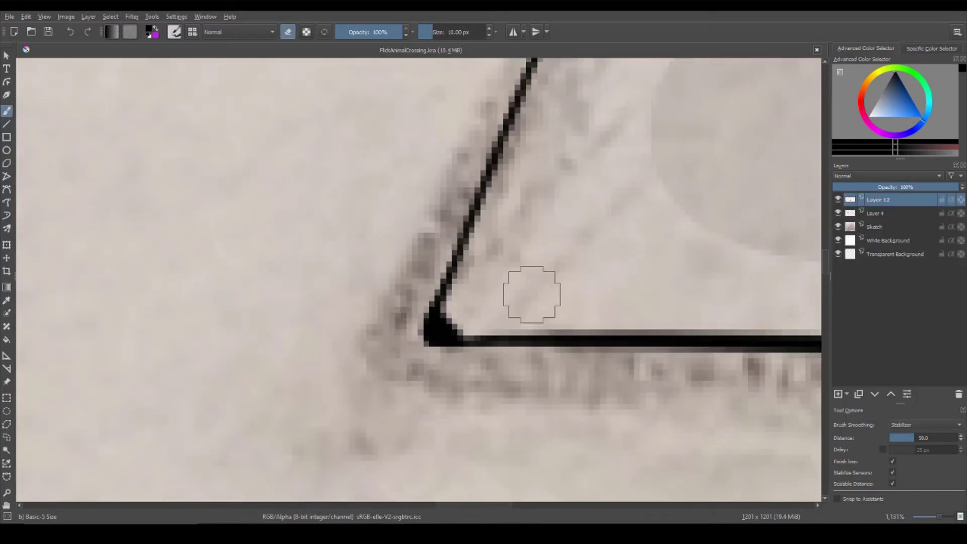
scroll(449, 317, down, 1)
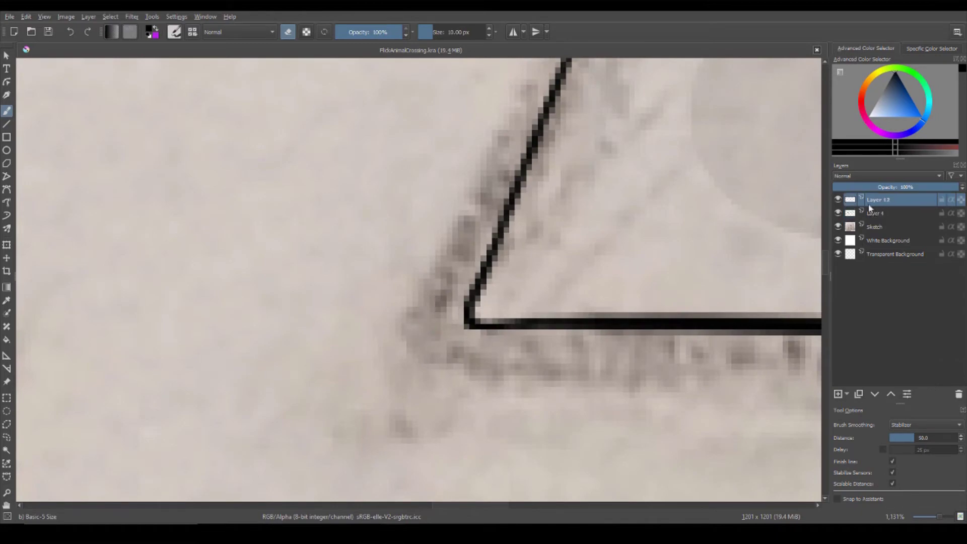
scroll(460, 247, up, 1)
key(Page_Down)
scroll(432, 362, down, 5)
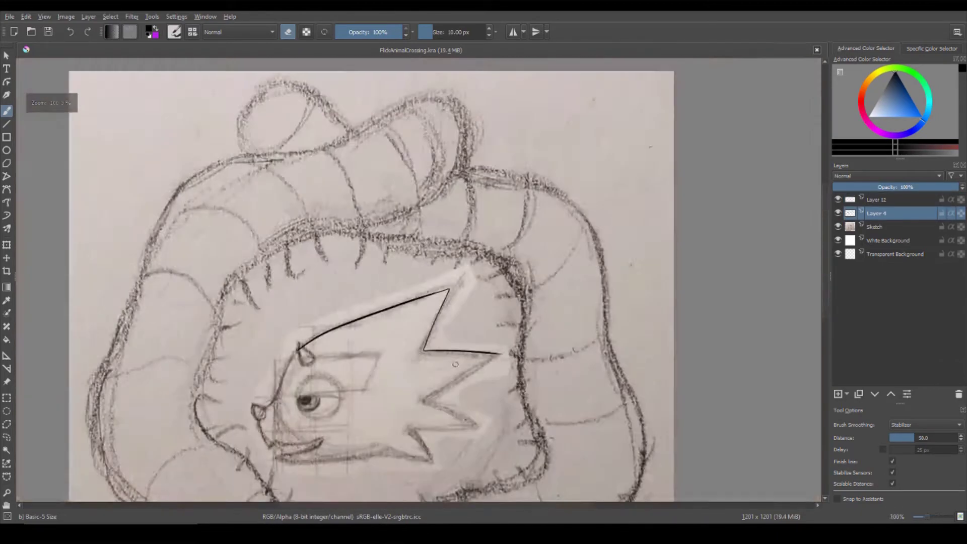
scroll(558, 406, up, 6)
key(Page_Up)
scroll(557, 405, down, 5)
- On a new layer, ink the second spike's lower diagonal edge down to the next inner corner and trim its overshooting ends
scroll(504, 252, up, 4)
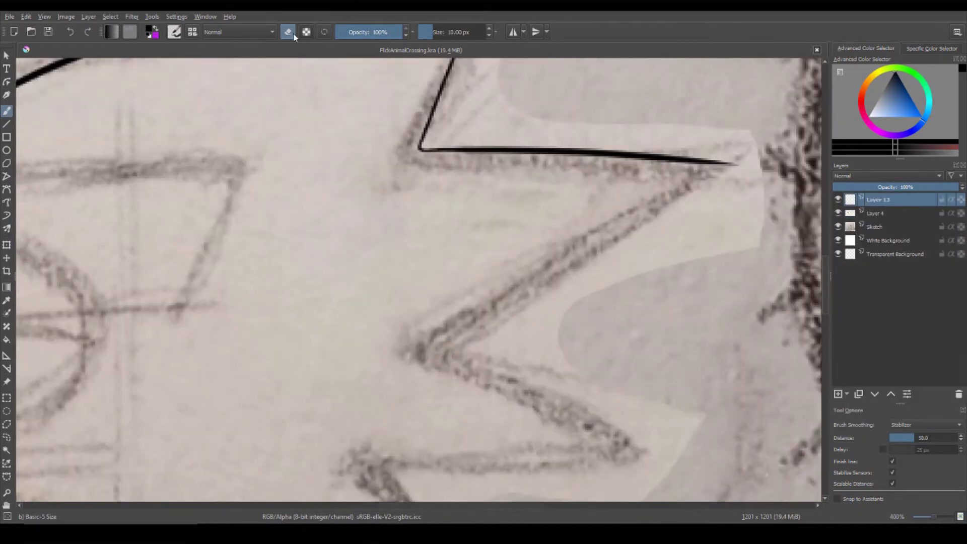
drag(733, 161, 453, 395)
key(e)
scroll(687, 196, up, 2)
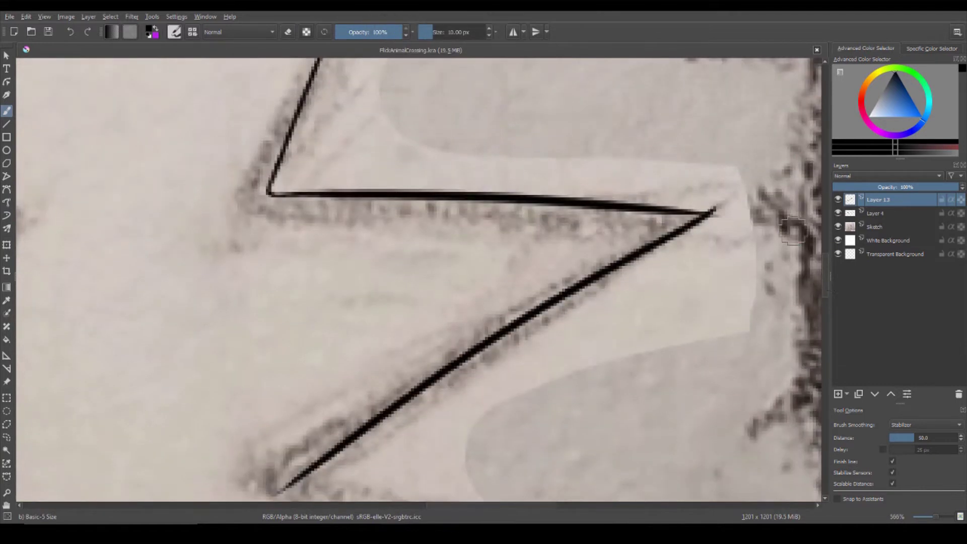
scroll(687, 310, down, 4)
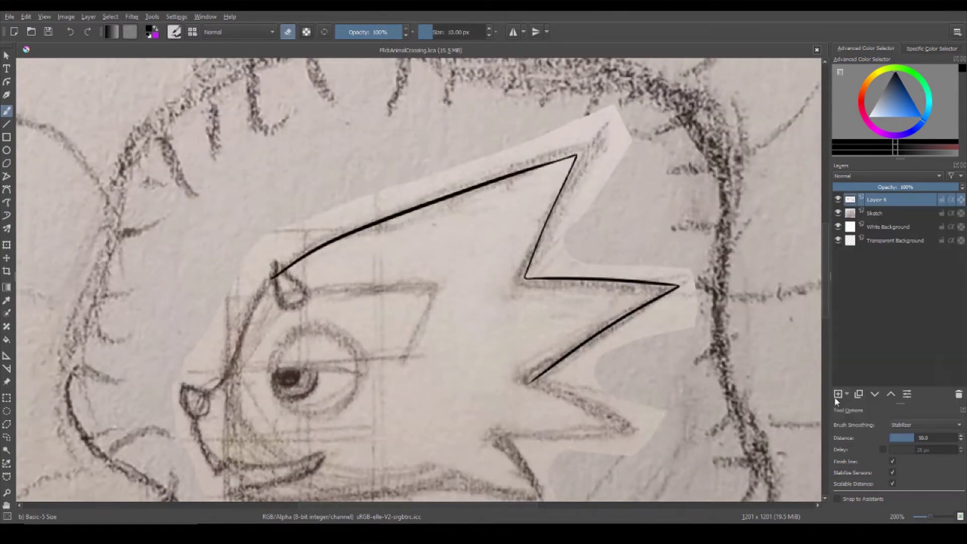
- On a new layer, ink the third spike's upper diagonal edge and erase the overlapping ends at the inner corner
click(838, 393)
scroll(604, 484, up, 3)
key(e)
mouse_move(385, 195)
mouse_down()
mouse_move(782, 410)
mouse_move(783, 381)
mouse_up()
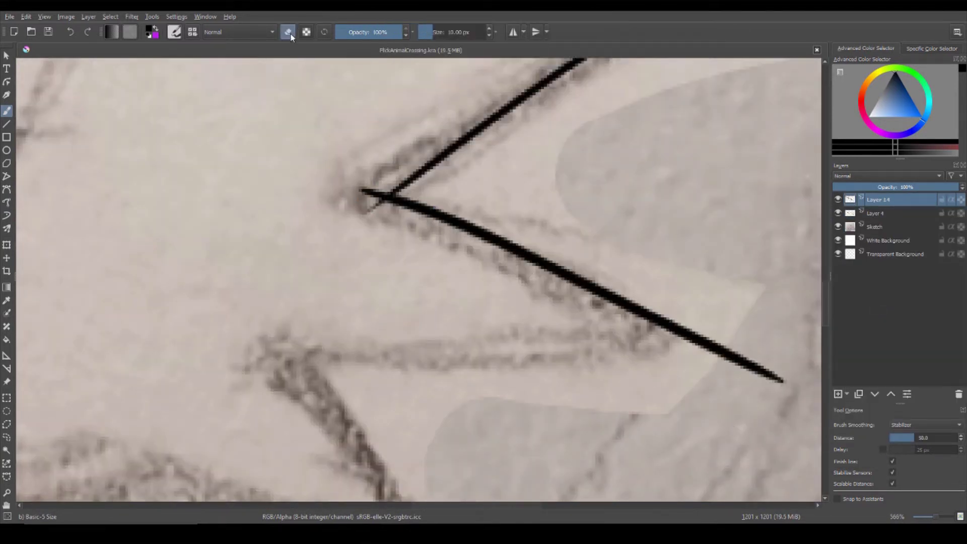
scroll(329, 142, up, 1)
drag(373, 208, 400, 255)
key(Page_Down)
key(Page_Up)
key(Page_Down)
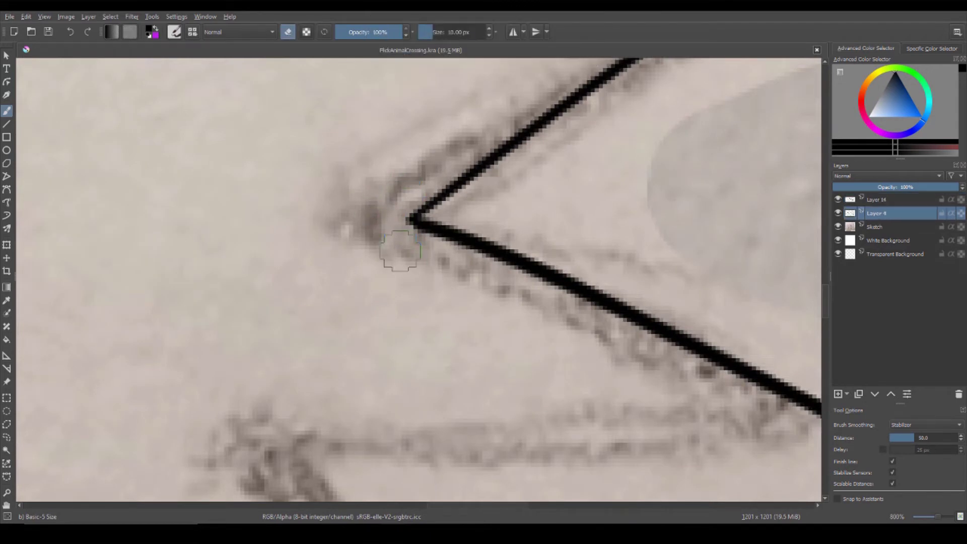
- On a new layer, ink the third spike's nearly horizontal lower edge, replacing the first attempt
scroll(401, 251, down, 3)
scroll(417, 315, up, 3)
key(Insert)
key(e)
mouse_move(295, 261)
mouse_down()
mouse_move(741, 257)
mouse_move(691, 228)
mouse_up()
key(ctrl+z)
key(ctrl+z)
drag(327, 262, 746, 256)
scroll(746, 255, down, 4)
scroll(647, 253, up, 5)
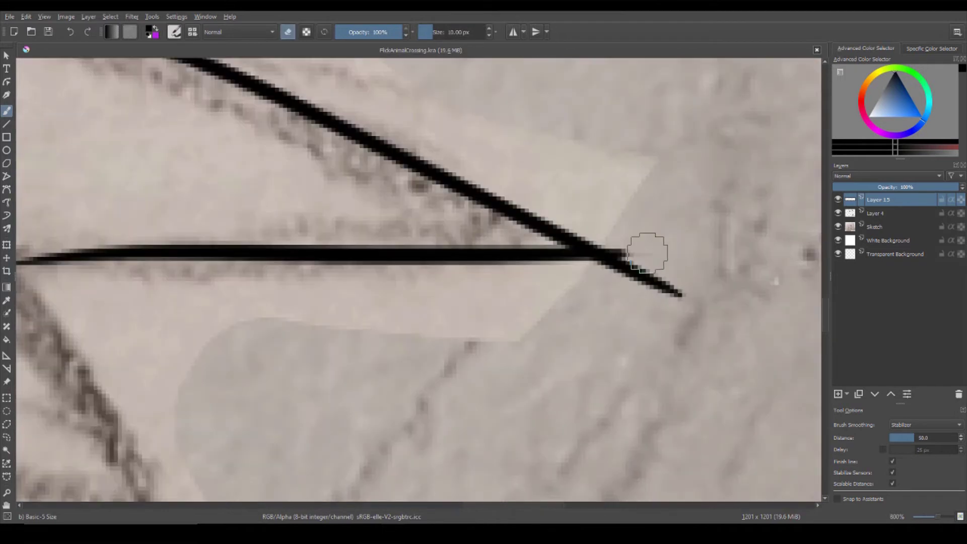
- Erase the overshooting line ends at the third spike's tip on both line layers
key(Page_Down)
drag(594, 281, 611, 237)
key(Page_Up)
key(Page_Down)
key(Page_Up)
click(878, 214)
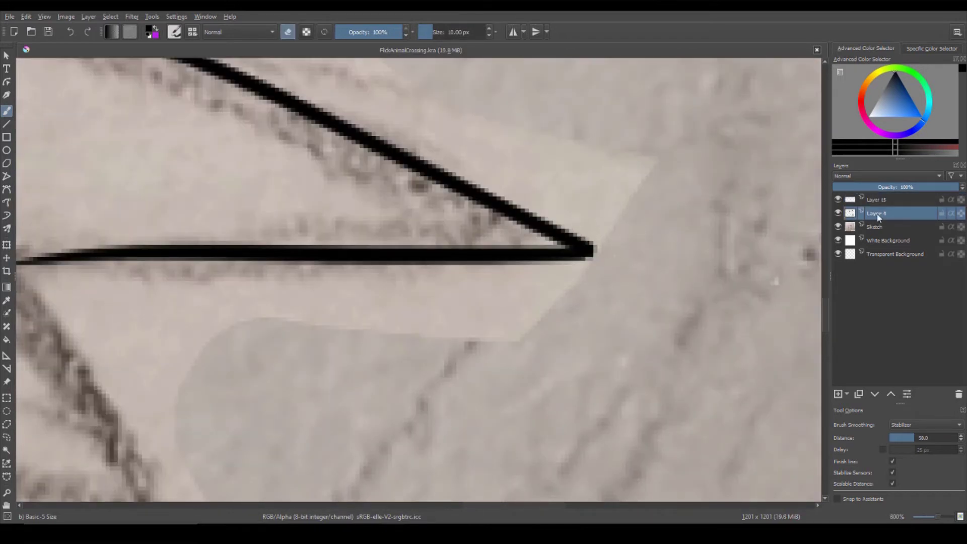
- On a new layer, ink the fourth spike's diagonal edge down from the inner corner and trim the lines where they meet
scroll(554, 303, down, 3)
scroll(551, 323, up, 3)
key(Insert)
key(e)
scroll(622, 430, up, 1)
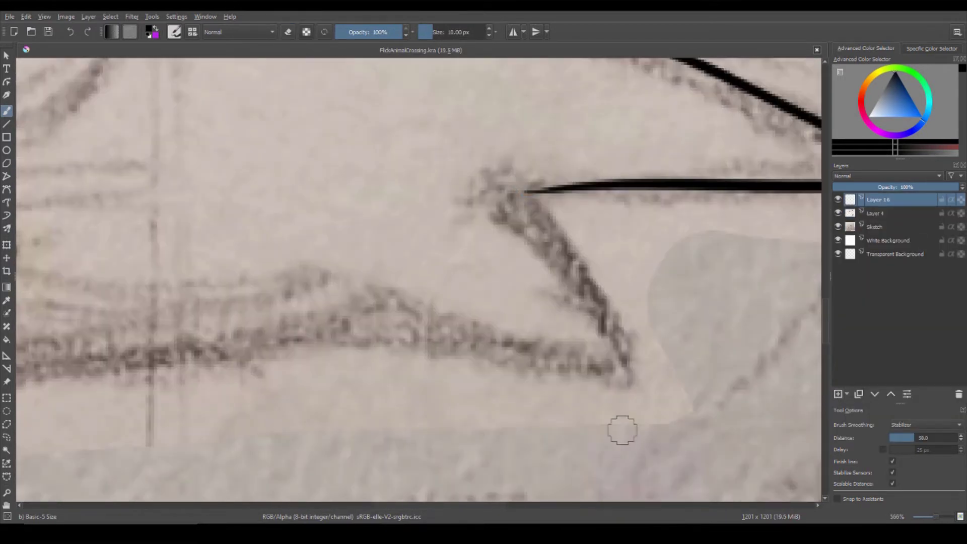
drag(505, 141, 659, 464)
scroll(554, 141, up, 1)
key(Page_Down)
- On a new layer, thicken the tapered inner end of the third spike's lower edge and trim the overshoot at the corner
key(Insert)
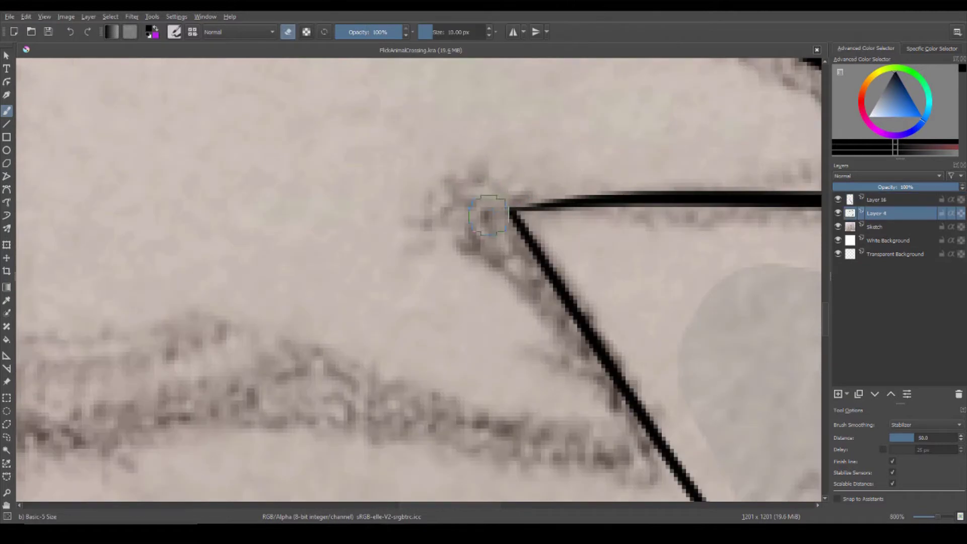
scroll(483, 218, up, 1)
scroll(483, 218, right, 1)
mouse_move(351, 253)
mouse_down()
mouse_move(438, 233)
mouse_move(227, 244)
mouse_move(240, 229)
mouse_up()
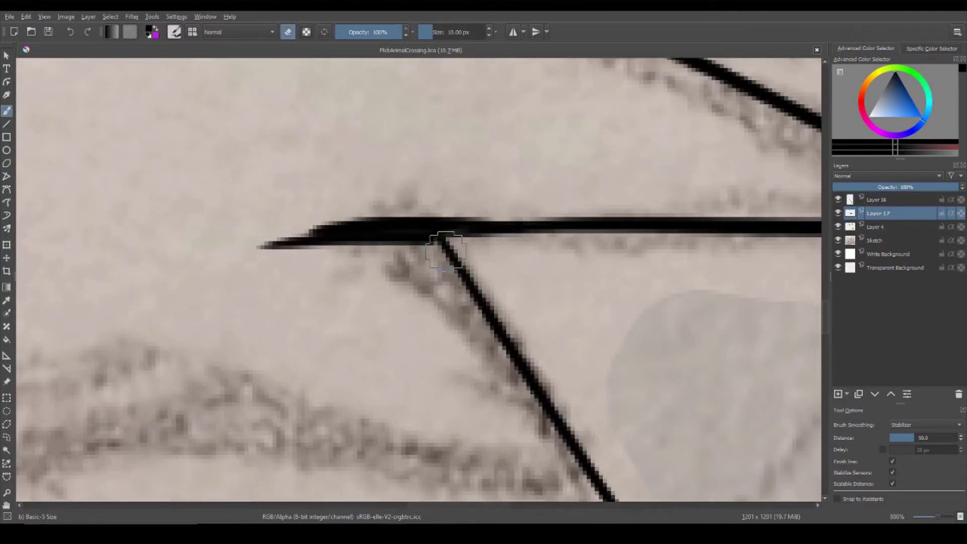
key(ctrl+z)
key(ctrl+z)
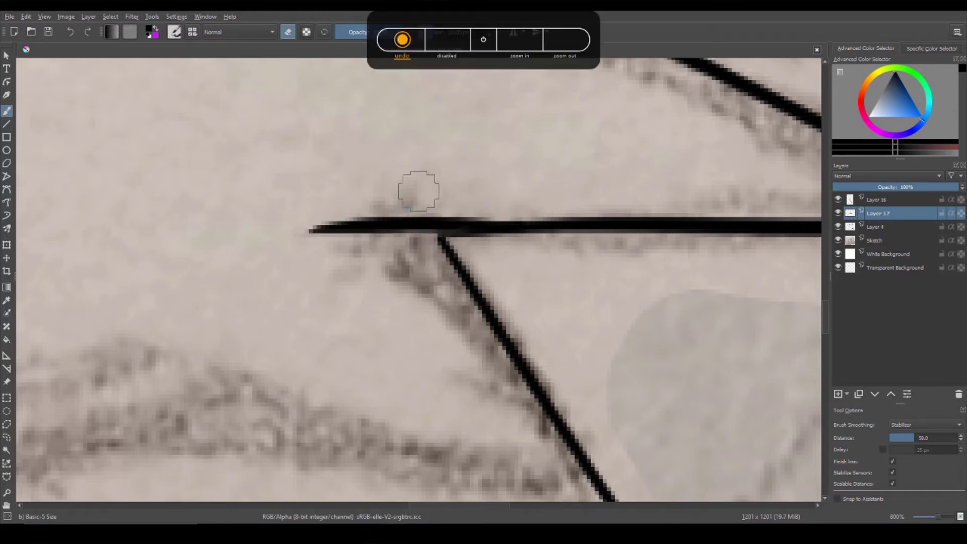
scroll(439, 201, down, 1)
scroll(478, 242, up, 2)
scroll(478, 242, down, 10)
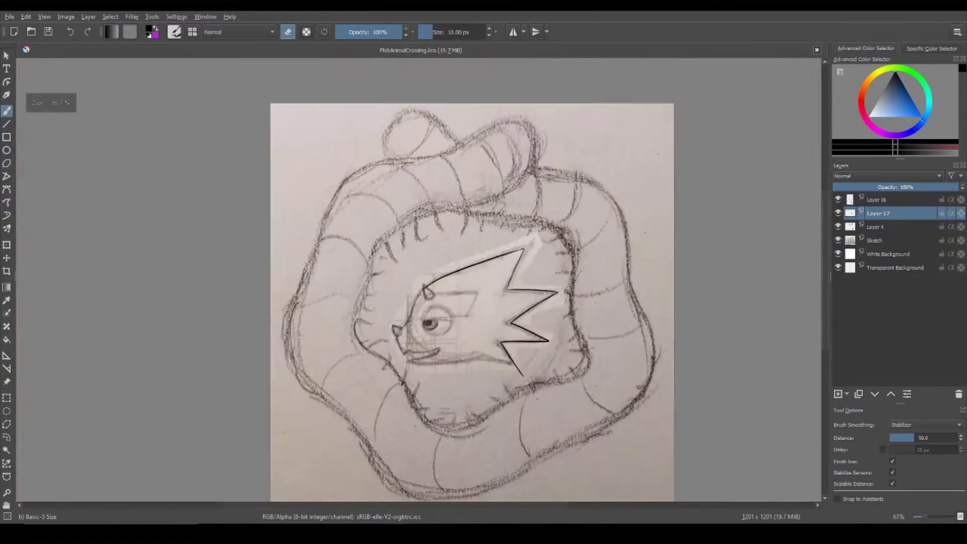
scroll(554, 226, up, 5)
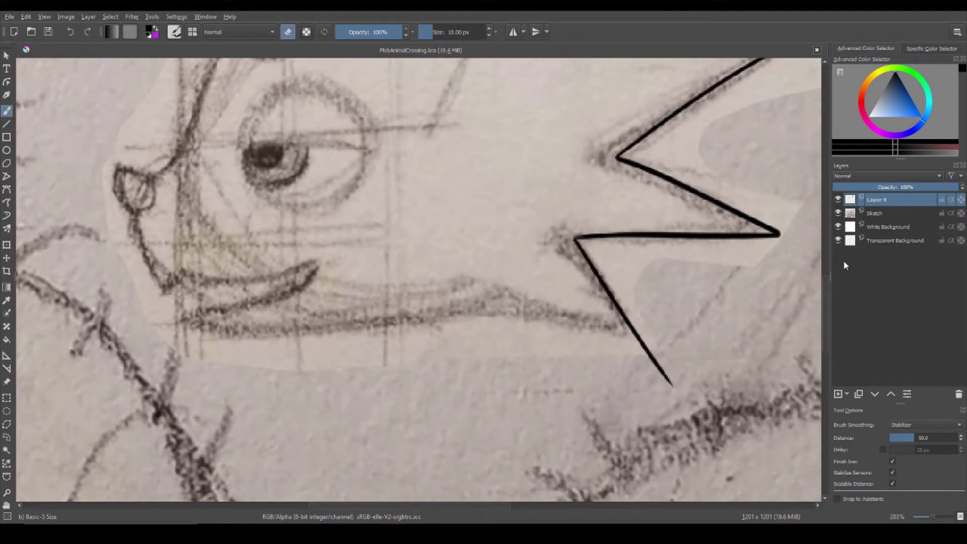
- On a new layer, ink the fourth spike's lower edge from the jaw out past the spike's tip
click(838, 394)
scroll(596, 318, up, 2)
key(e)
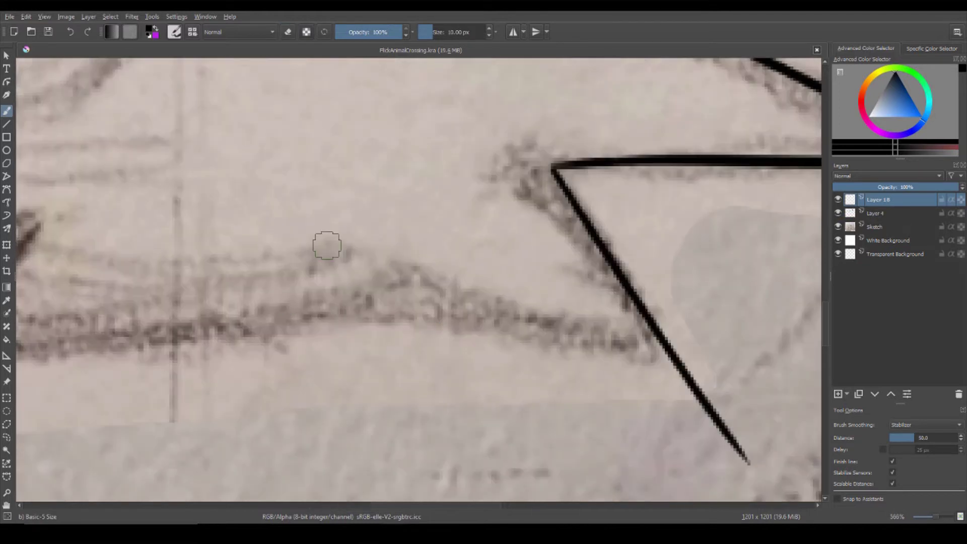
drag(328, 263, 763, 370)
scroll(428, 225, up, 1)
drag(610, 155, 336, 50)
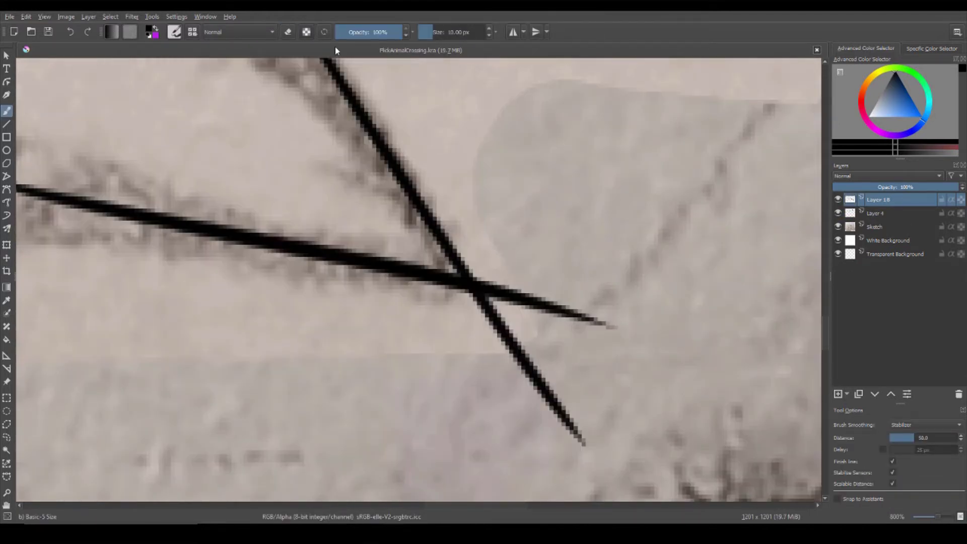
- Erase the overshooting line ends at the fourth spike's tip and merge the new line layer with the layer below
mouse_move(536, 319)
mouse_down()
mouse_move(485, 324)
mouse_move(468, 282)
mouse_up()
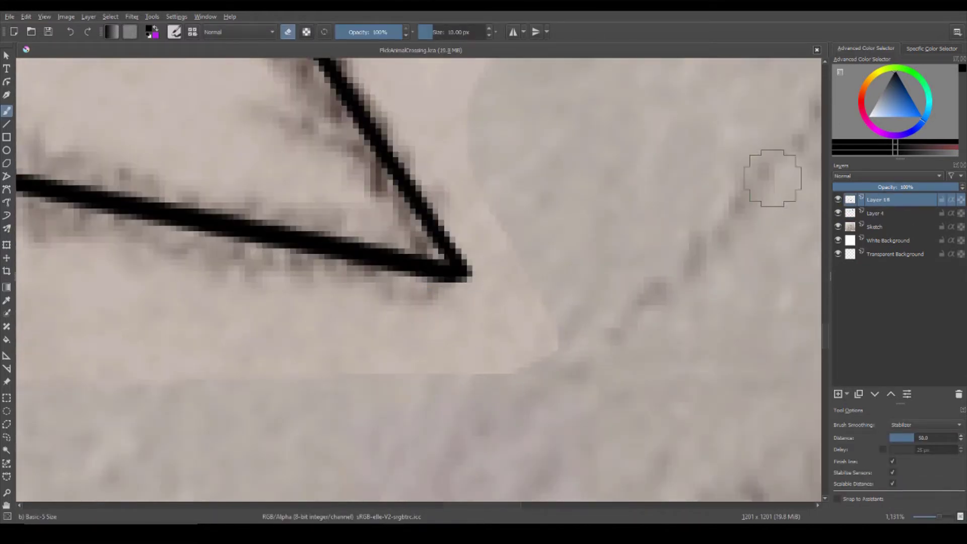
key(Page_Down)
scroll(417, 392, down, 4)
scroll(417, 392, up, 4)
key(Page_Up)
key(Page_Down)
scroll(546, 395, down, 3)
scroll(566, 419, down, 2)
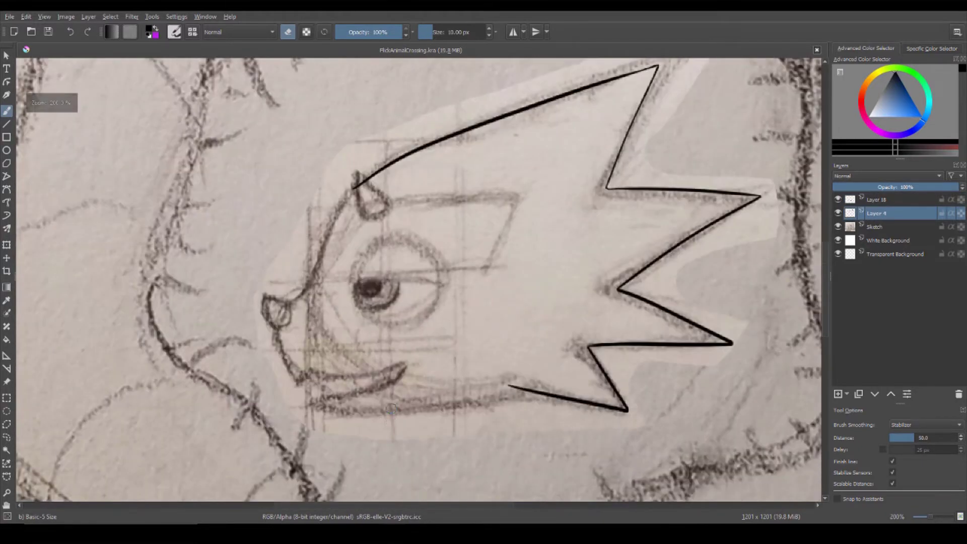
scroll(382, 282, up, 1)
right_click(877, 200)
click(855, 300)
- Try to ink the jaw's long lower edge from the chin toward the fourth spike's lower line
scroll(37, 301, up, 1)
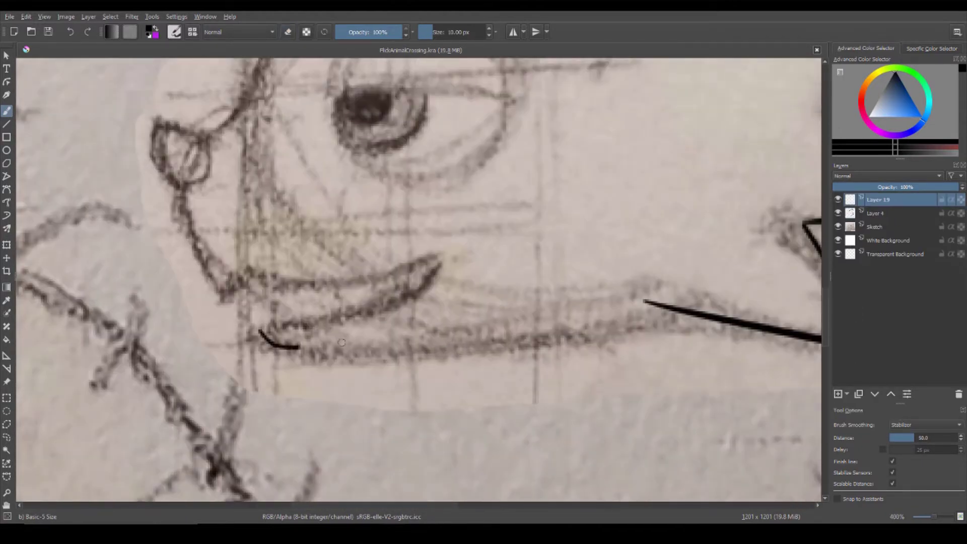
drag(341, 342, 816, 282)
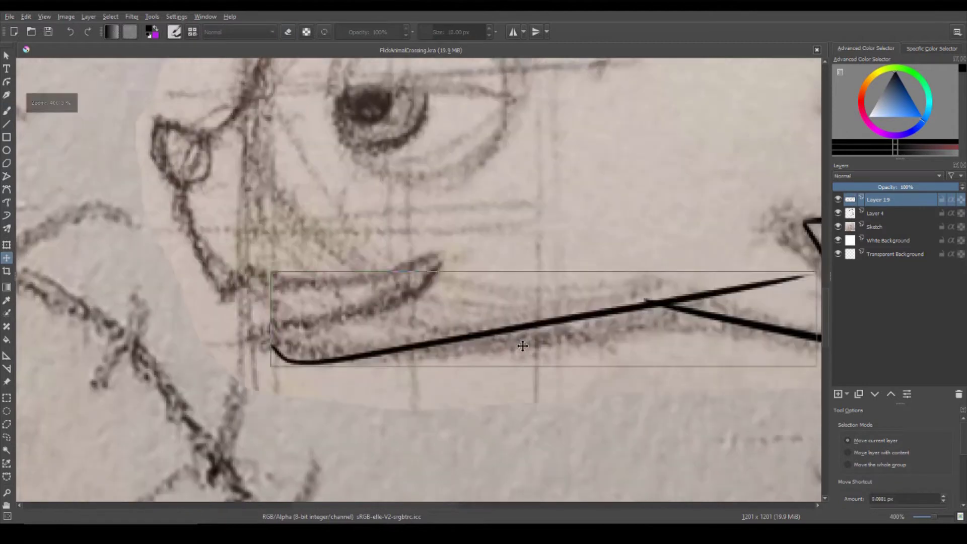
key(ctrl+z)
drag(302, 352, 712, 270)
key(ctrl+z)
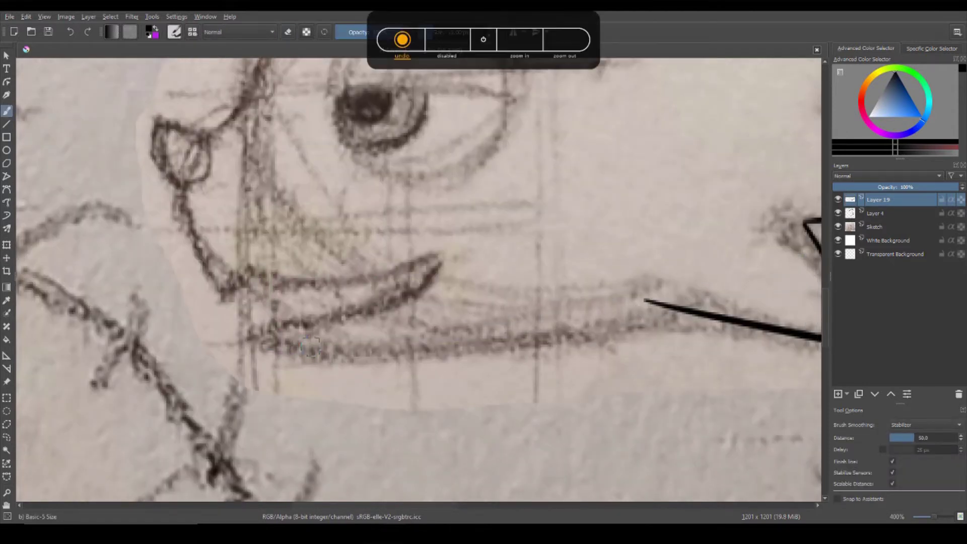
drag(302, 352, 712, 272)
key(ctrl+z)
drag(323, 363, 700, 289)
key(ctrl+z)
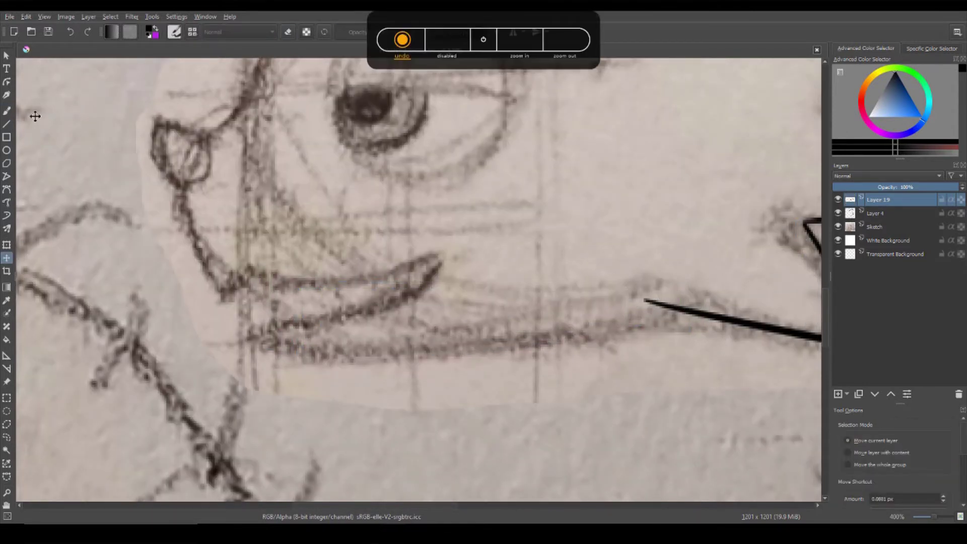
- Ink the snout edge from the nose down to the pointed lip and the curved upper mouth line, checking them without the sketch
scroll(189, 253, up, 1)
mouse_move(181, 109)
mouse_down()
mouse_move(235, 321)
mouse_move(266, 310)
mouse_up()
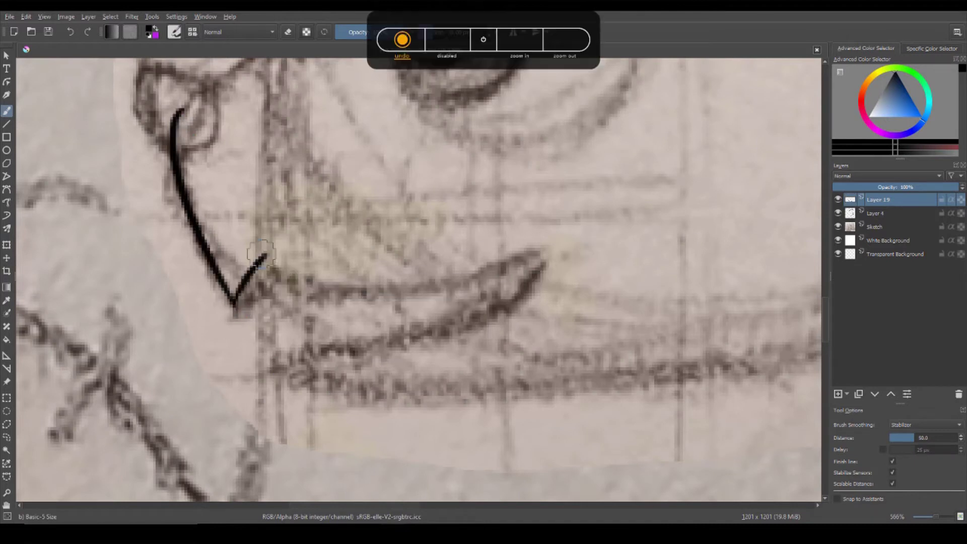
drag(262, 256, 562, 255)
scroll(242, 237, up, 1)
scroll(254, 242, up, 1)
scroll(270, 190, down, 1)
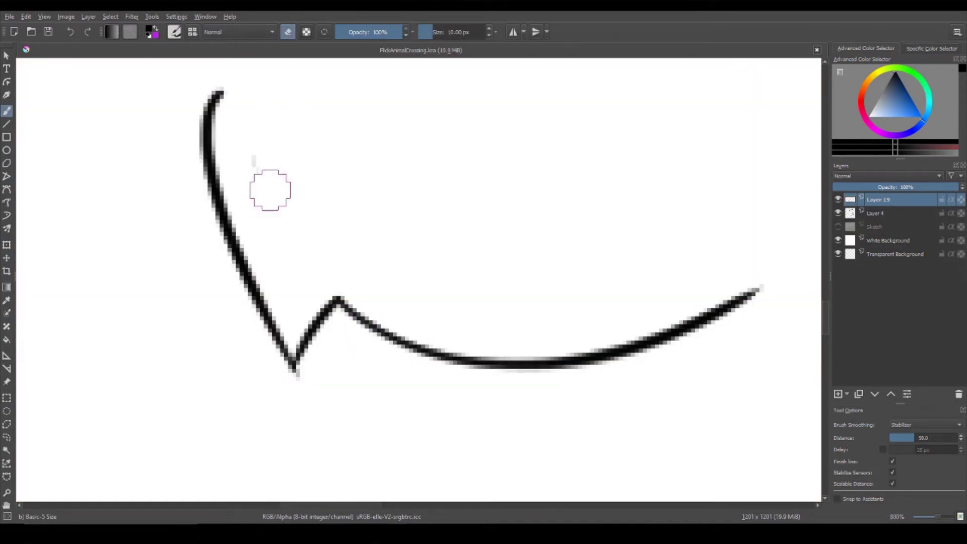
scroll(294, 388, up, 1)
scroll(302, 403, down, 4)
scroll(288, 447, up, 3)
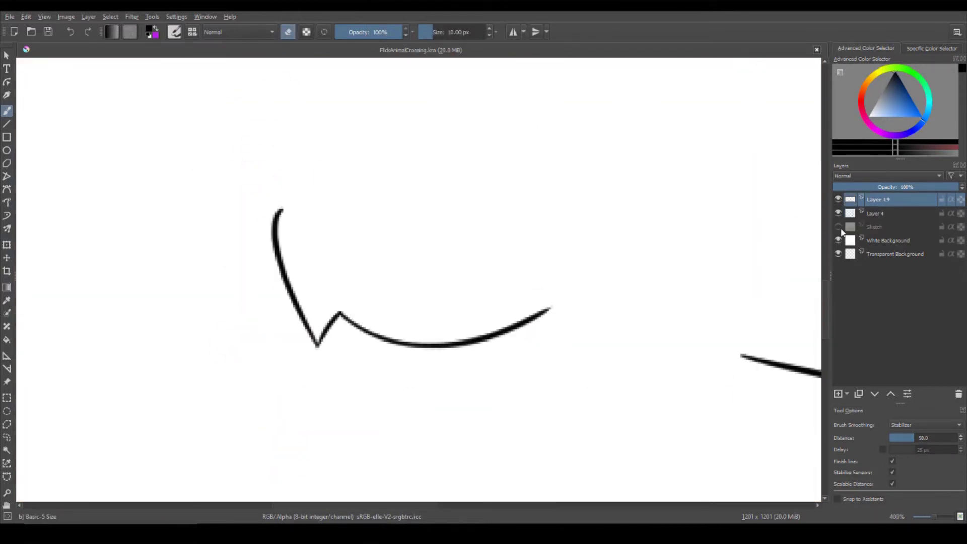
click(838, 226)
- On a new layer, try to ink the lower lip curve back from the mouth corner
key(Insert)
scroll(444, 251, up, 1)
mouse_move(491, 245)
mouse_down()
mouse_move(142, 335)
mouse_move(292, 322)
mouse_move(257, 329)
mouse_up()
key(ctrl+z)
scroll(434, 347, down, 1)
scroll(434, 346, up, 1)
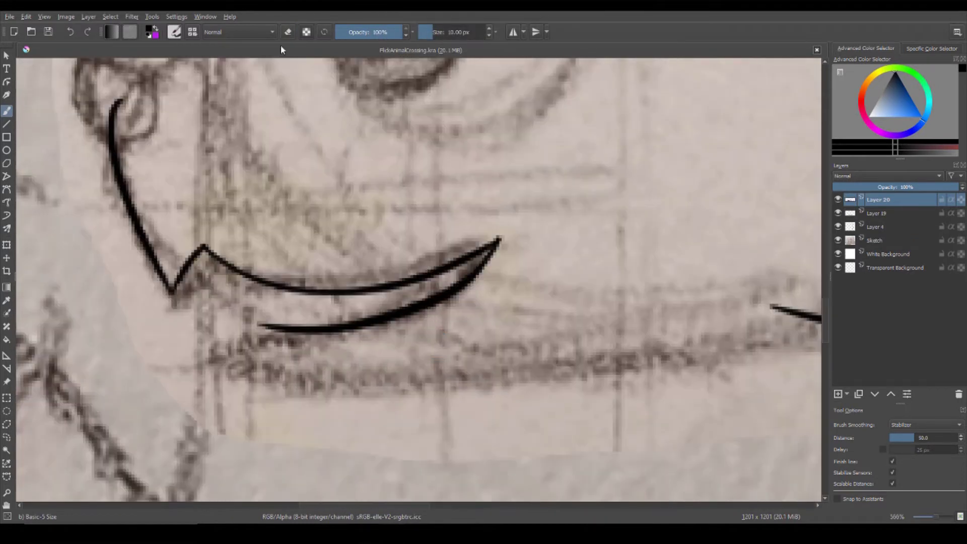
scroll(353, 342, down, 1)
scroll(302, 342, up, 1)
key(ctrl+z)
scroll(254, 341, up, 1)
key(e)
key(e)
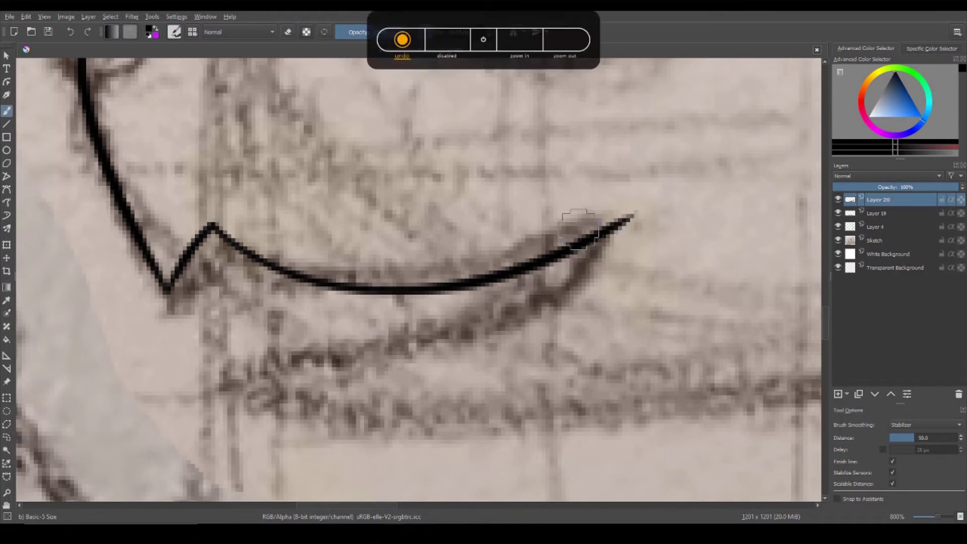
- Try another lower lip stroke from the mouth corner toward the chin and check it without the sketch
scroll(579, 244, down, 3)
scroll(579, 241, up, 2)
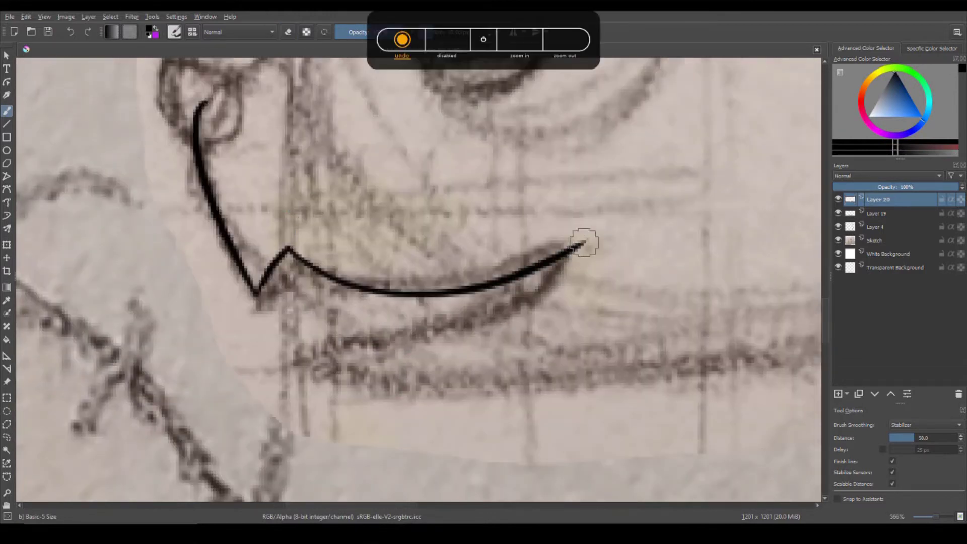
drag(583, 241, 302, 335)
key(e)
scroll(582, 247, up, 1)
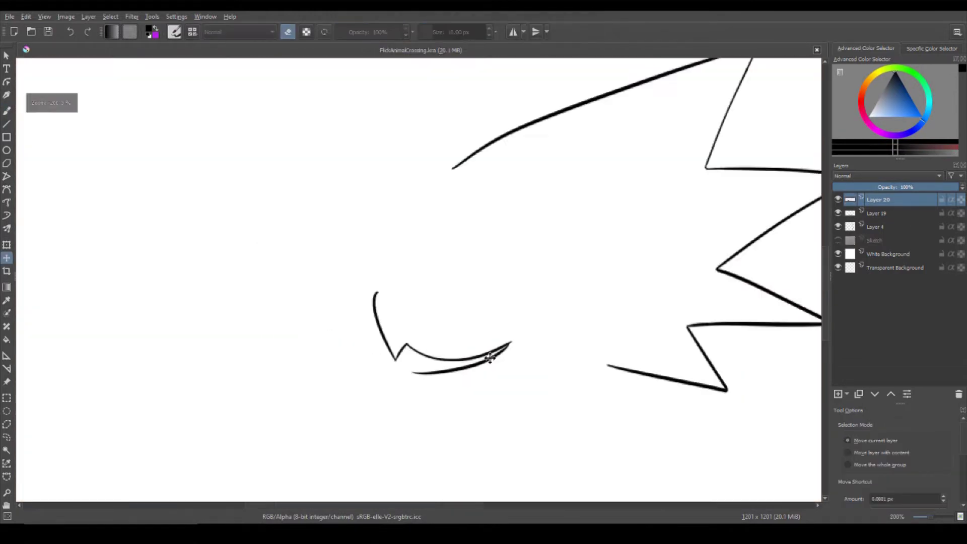
- On a new layer, ink the curved forehead line from the nose up to the top hair line, replacing the first attempt
scroll(507, 388, up, 1)
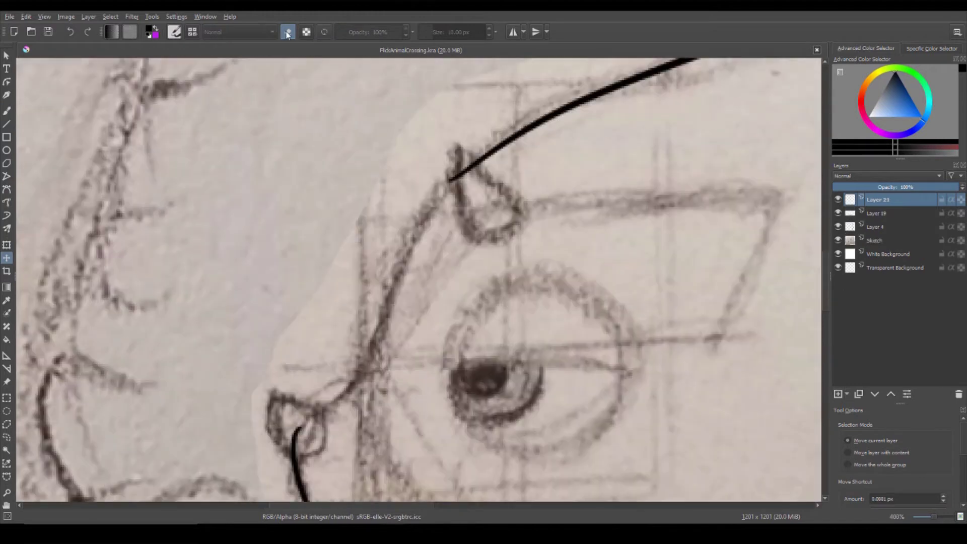
drag(295, 434, 456, 174)
key(ctrl+z)
drag(295, 433, 456, 174)
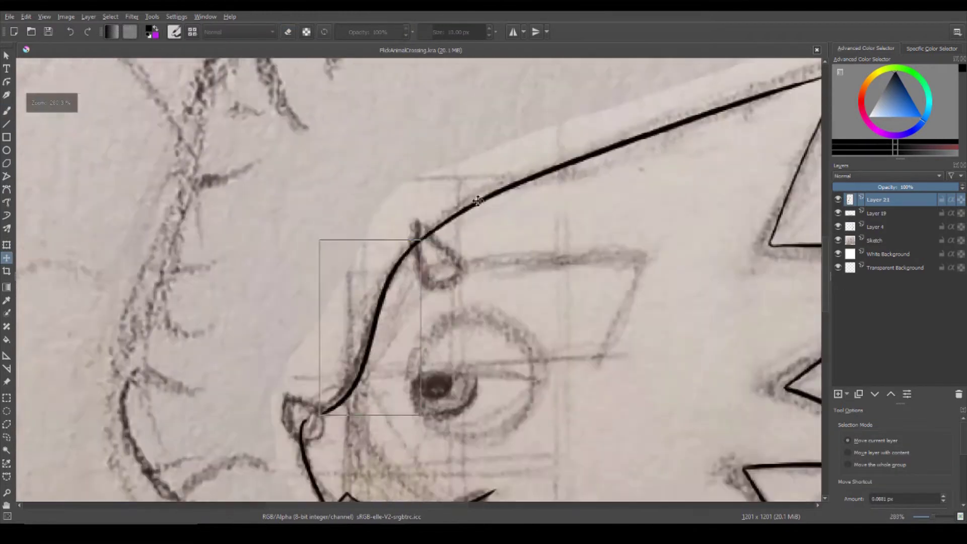
scroll(417, 198, up, 3)
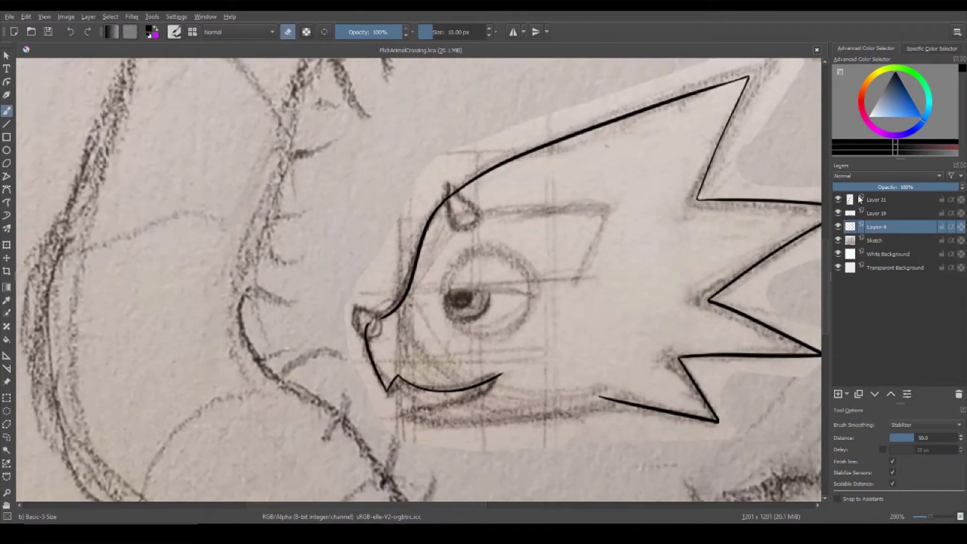
- On new layers, ink the pointed nose's upper edge, curved front edge and rounded back edge with thin strokes
scroll(358, 326, up, 3)
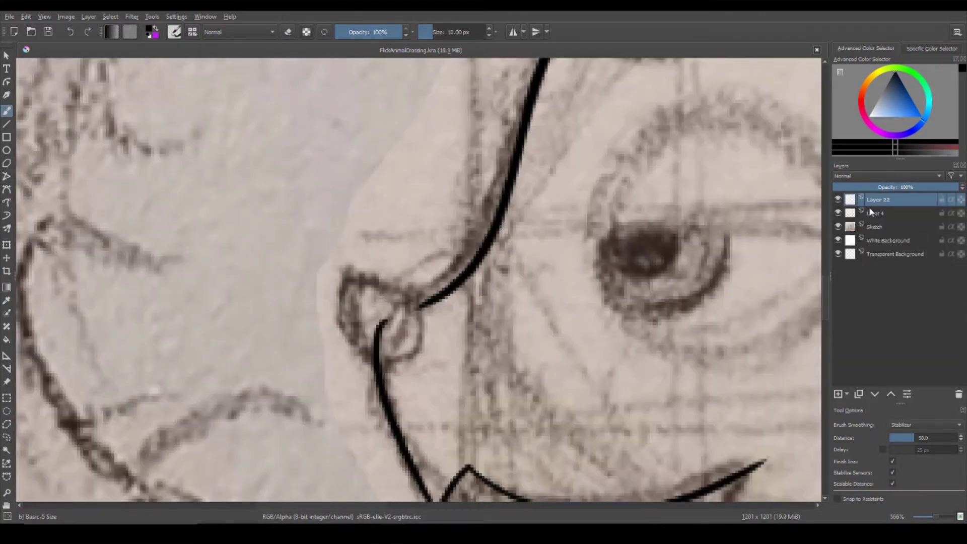
drag(330, 248, 377, 393)
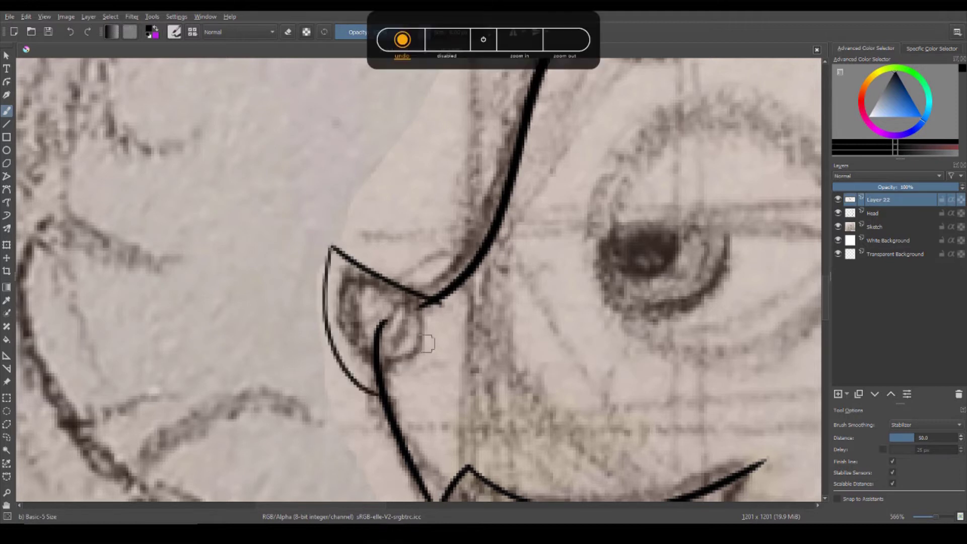
key(Insert)
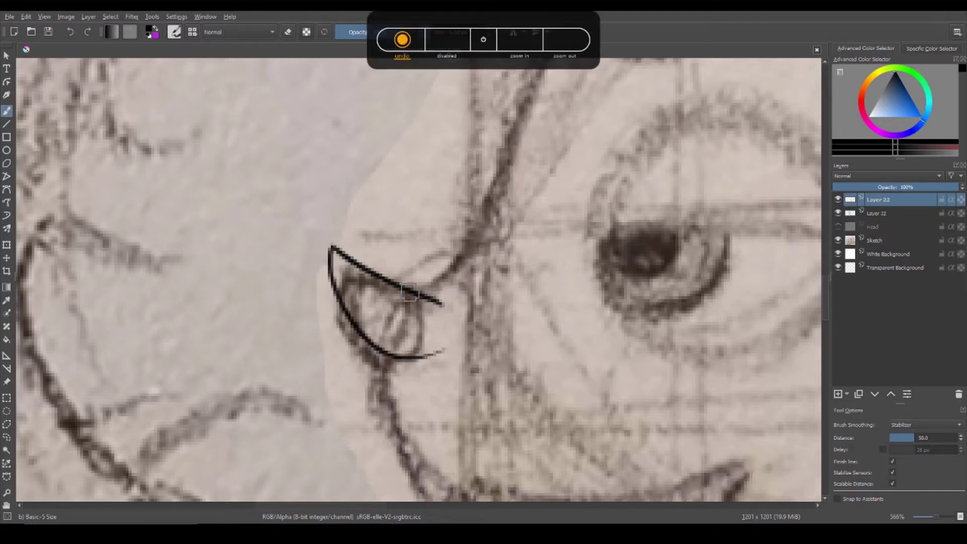
drag(444, 333, 338, 374)
key(t)
key(b)
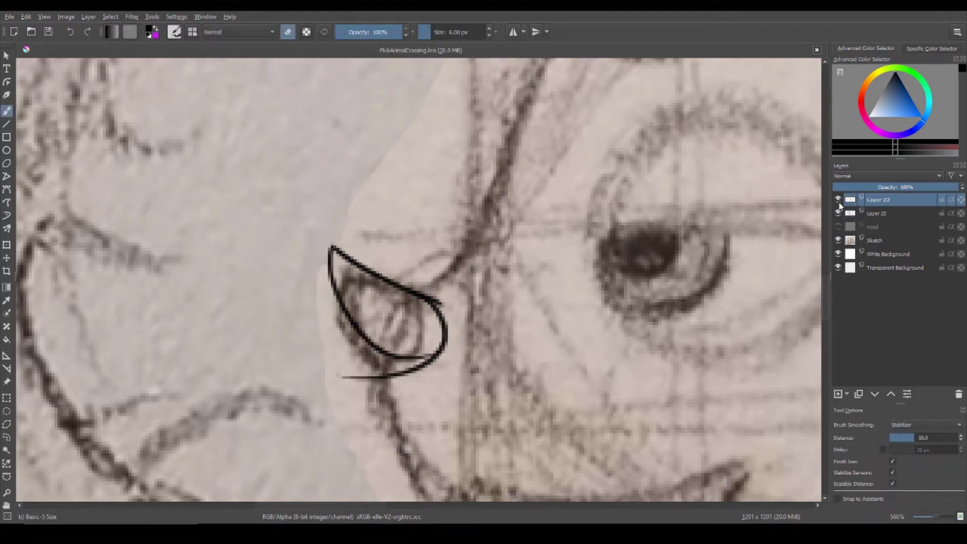
- Merge the nose's rounded back edge with the nose layer below and trim its overlapping ends
right_click(840, 204)
click(831, 313)
key(ctrl+z)
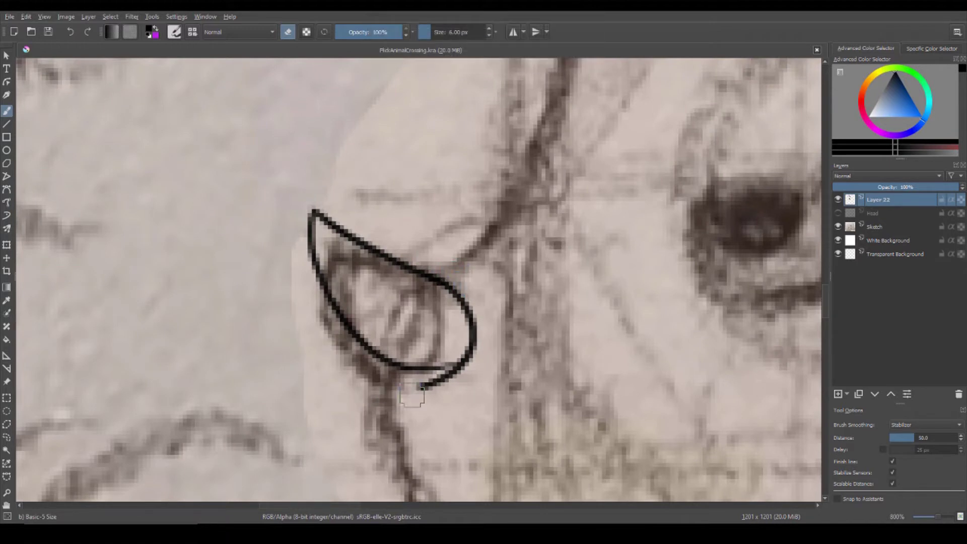
- On a new layer, ink the curve closing the nose outline at its lower back, replacing the unsuccessful strokes
drag(473, 333, 362, 358)
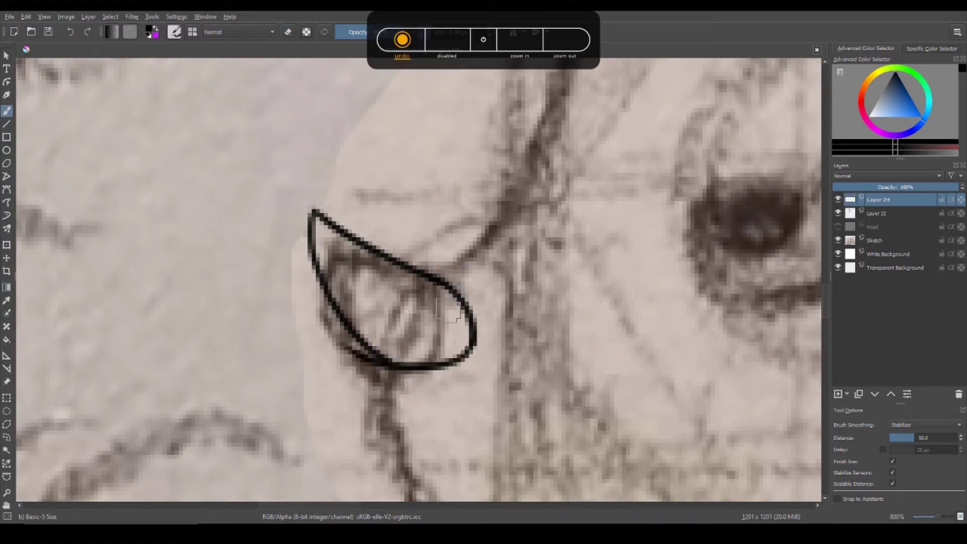
key(ctrl+z)
drag(491, 275, 451, 358)
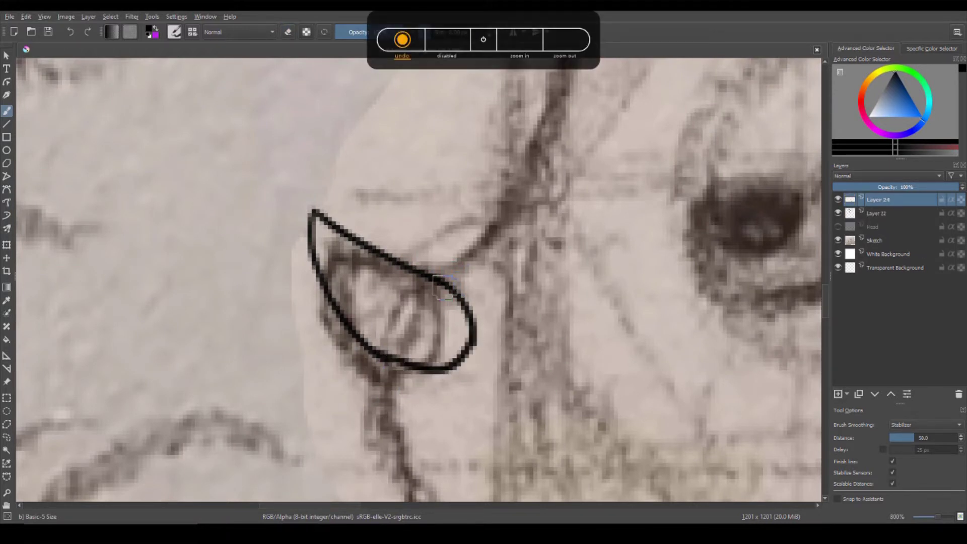
drag(475, 322, 437, 362)
key(ctrl+equal)
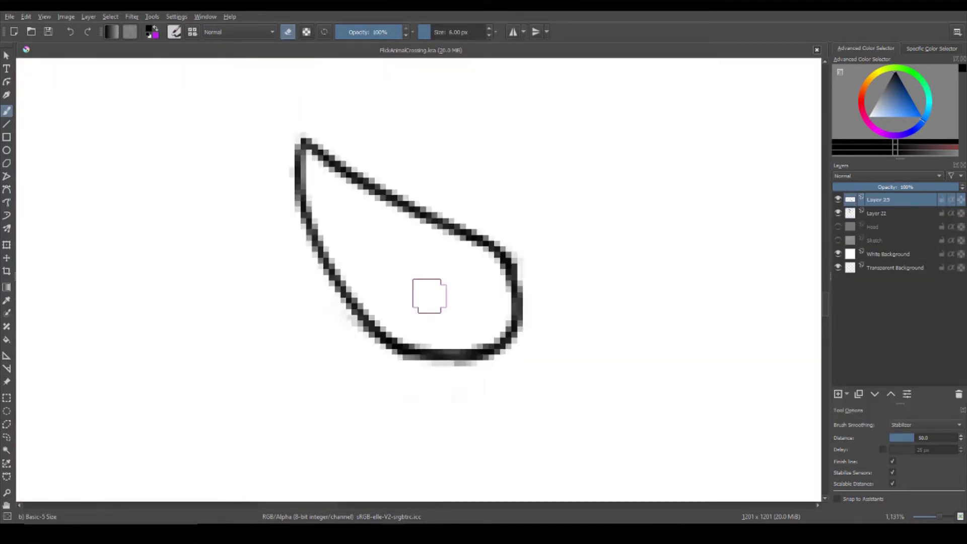
- Merge the closing curve with the nose layer below and clean up the outline's bottom edge with the eraser
key(e)
right_click(886, 200)
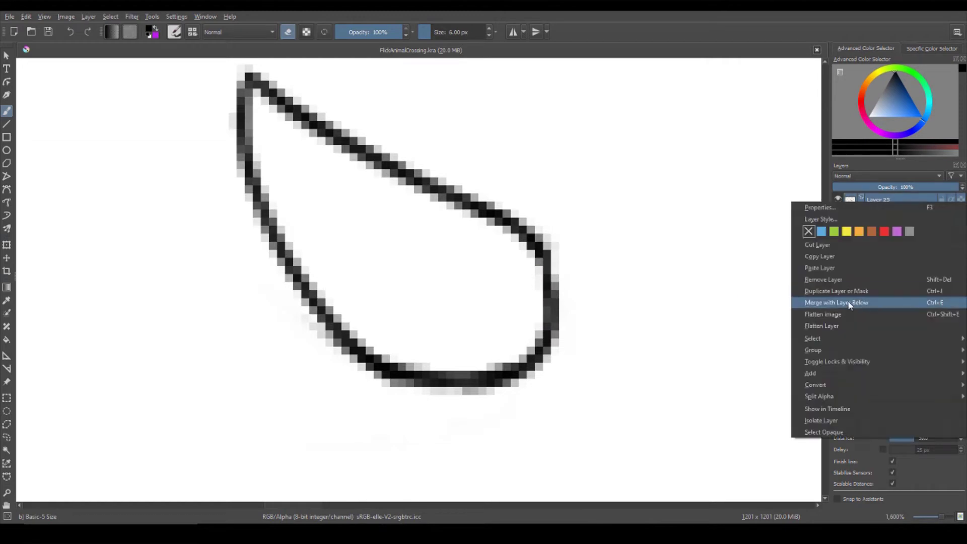
click(831, 301)
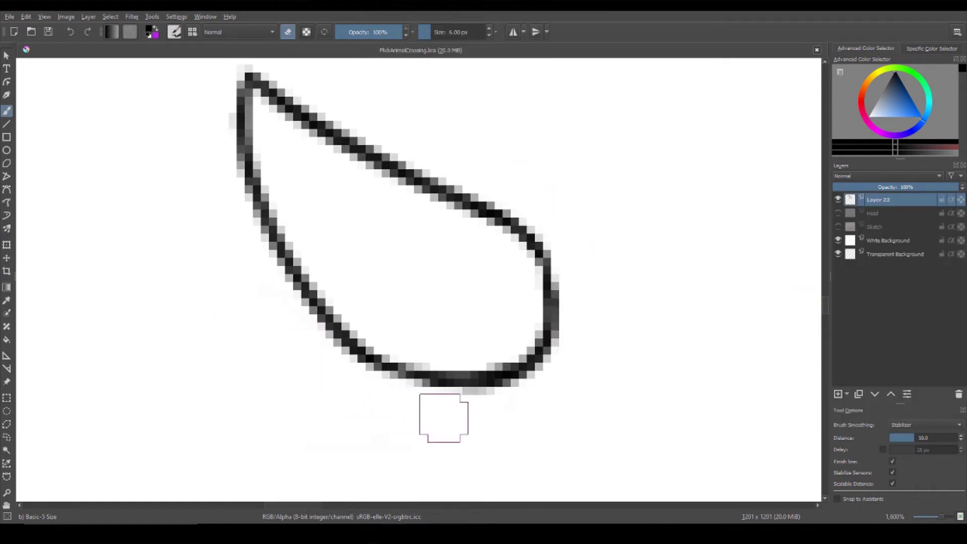
scroll(572, 360, down, 5)
scroll(455, 378, up, 5)
key(ctrl+minus)
key(ctrl+minus)
- Show the Head layer again and erase its line ends that overlap the inside of the nose outline
click(837, 213)
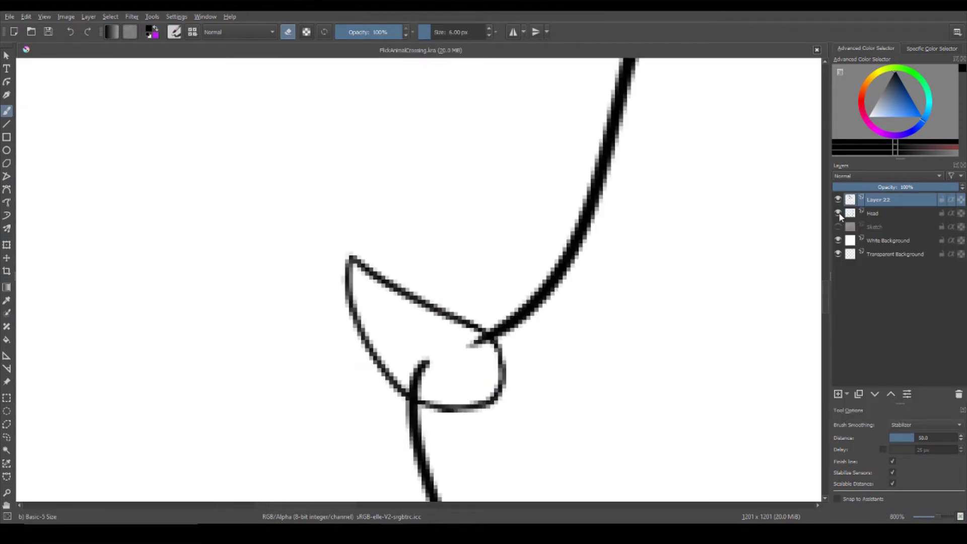
key(ctrl+equal)
click(874, 213)
scroll(554, 389, down, 5)
scroll(555, 388, down, 2)
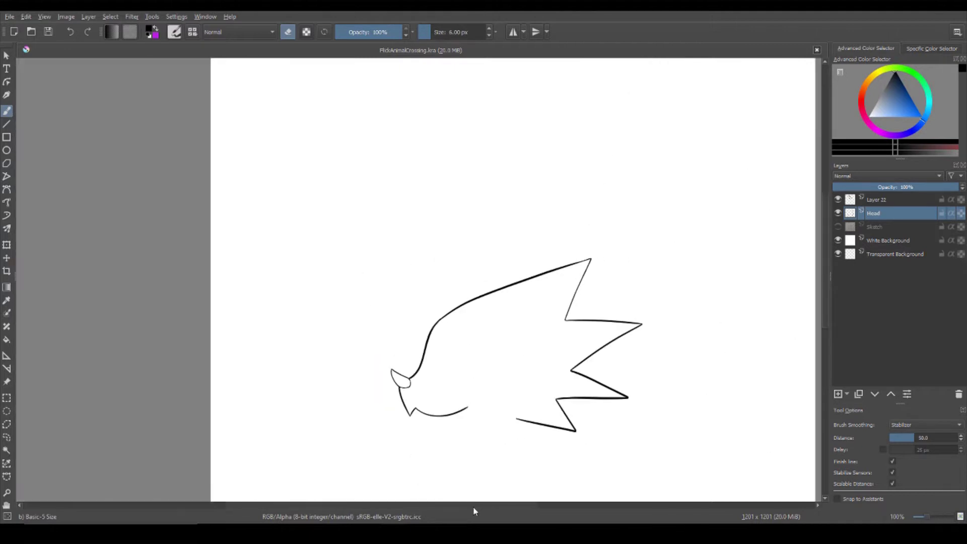
- Show the Sketch layer and ink the two sides of the forehead horn from its pointed tip on a new layer
scroll(555, 388, up, 1)
click(838, 226)
key(ctrl+equal)
key(ctrl+equal)
key(ctrl+equal)
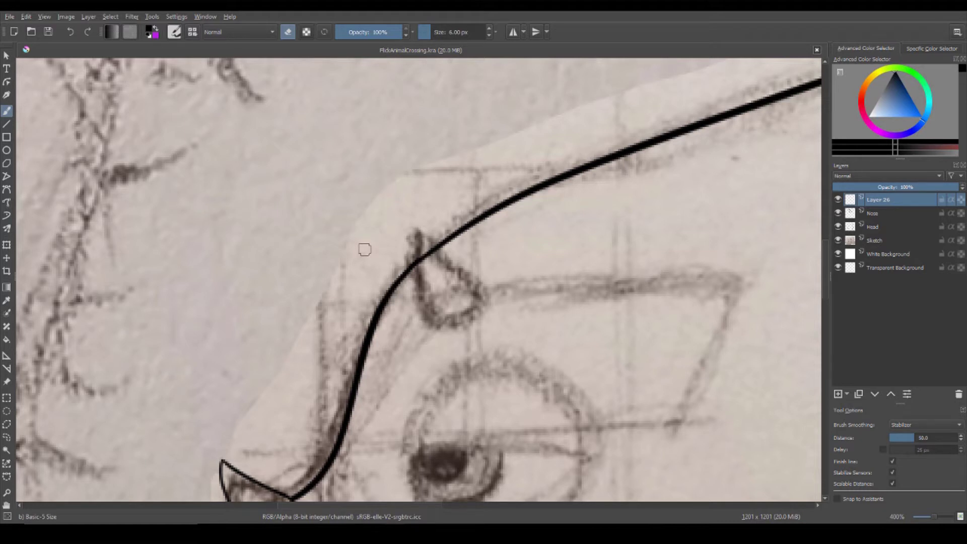
key(ctrl+equal)
key(ctrl+equal)
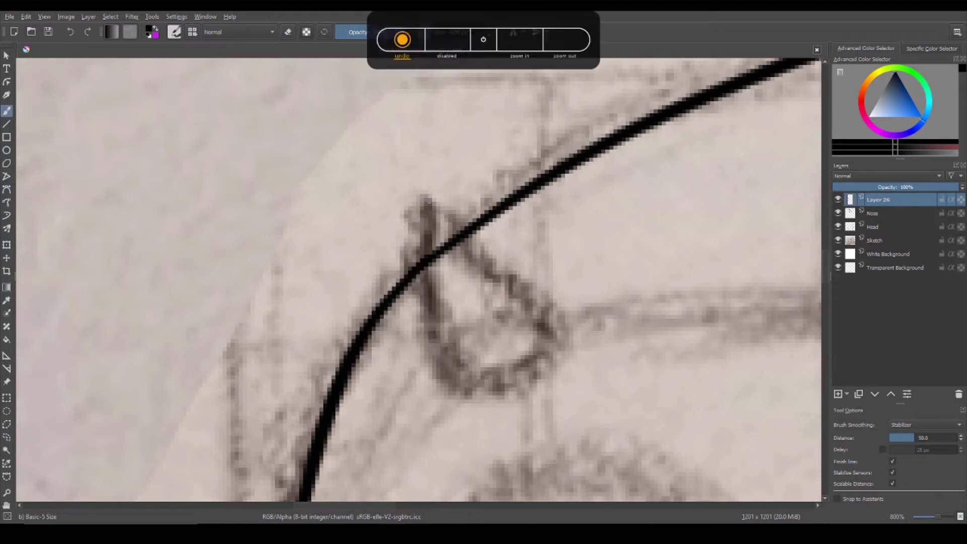
drag(425, 197, 536, 315)
drag(425, 196, 488, 409)
- Ink the horn's rounded base on another layer, clean up its overlapping ends with the sketch hidden, and merge it with the layer below
key(ctrl+equal)
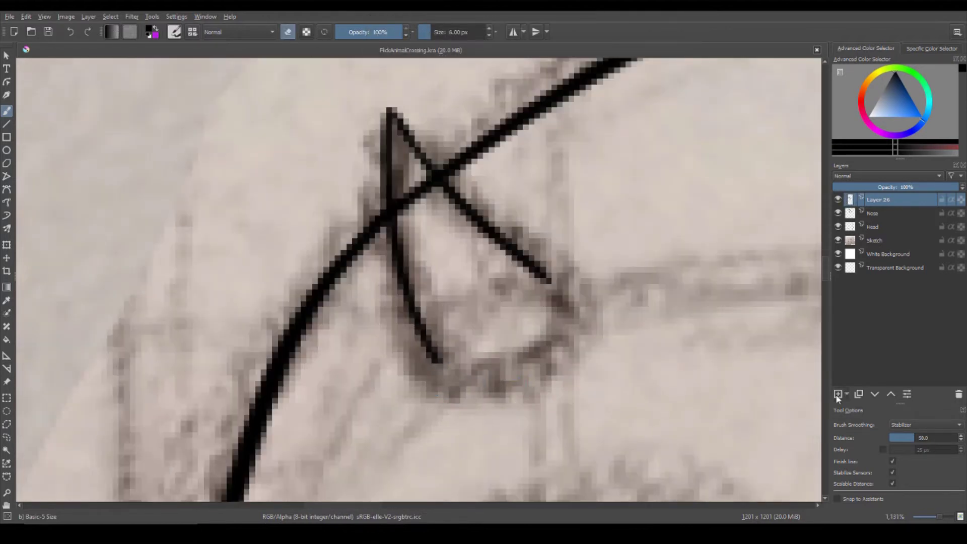
mouse_move(548, 282)
mouse_down()
mouse_move(560, 312)
mouse_move(503, 373)
mouse_move(433, 355)
mouse_up()
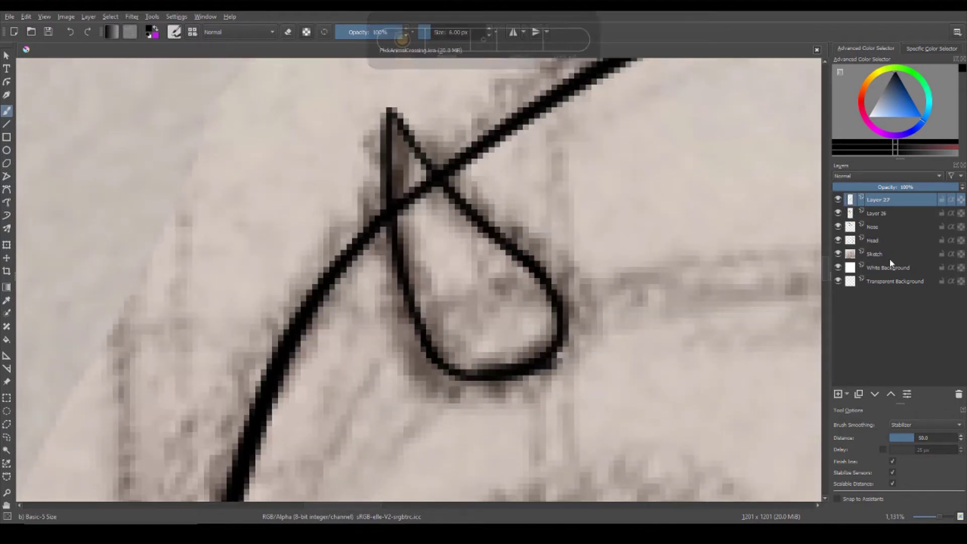
key(e)
scroll(581, 307, up, 1)
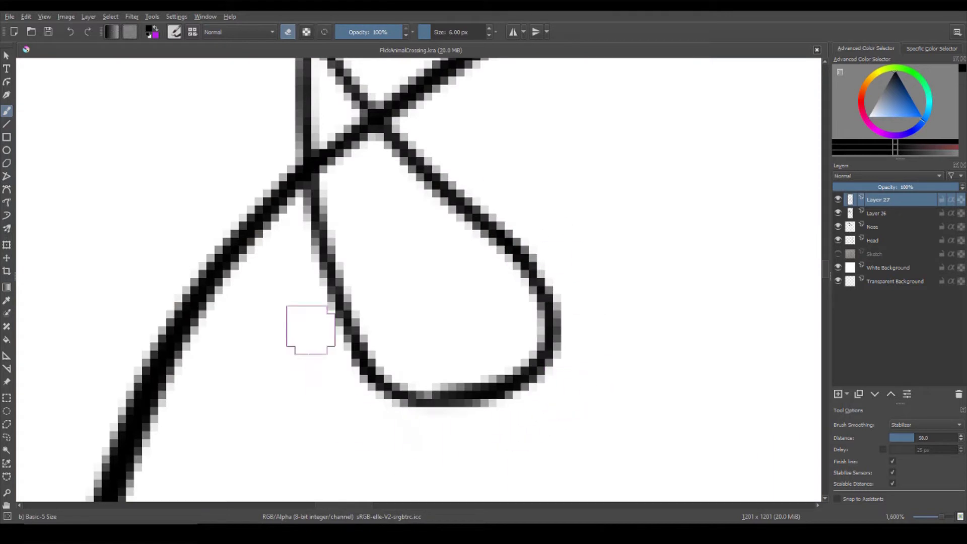
scroll(310, 329, down, 3)
scroll(489, 292, up, 3)
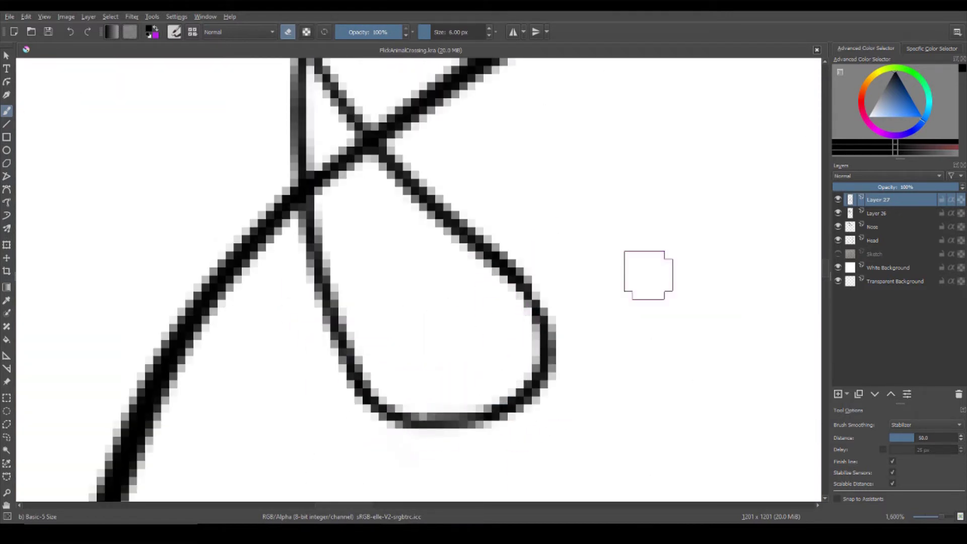
key(shift+Delete)
scroll(504, 444, down, 3)
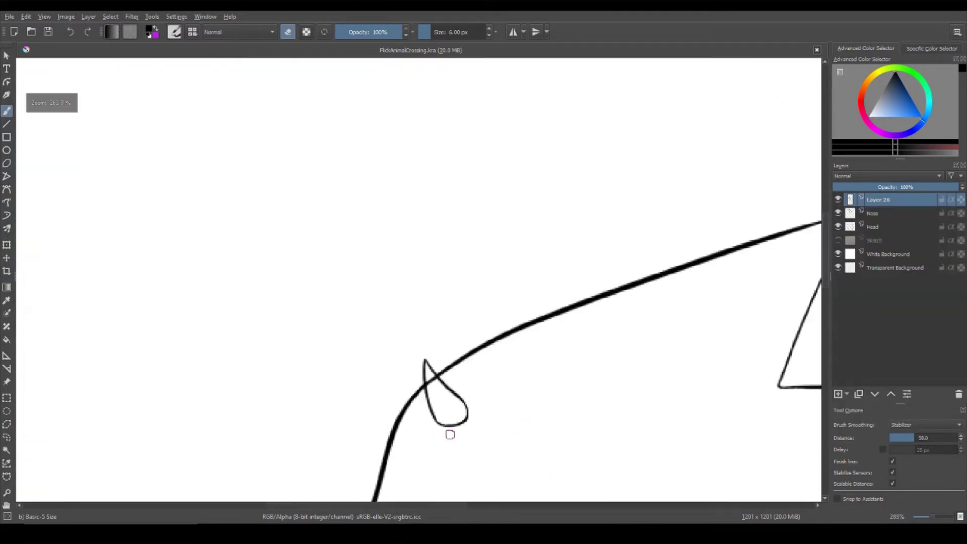
- Erase the part of the Head layer's line that crosses the inside of the forehead horn
key(ctrl+j)
scroll(473, 391, up, 2)
scroll(467, 285, down, 5)
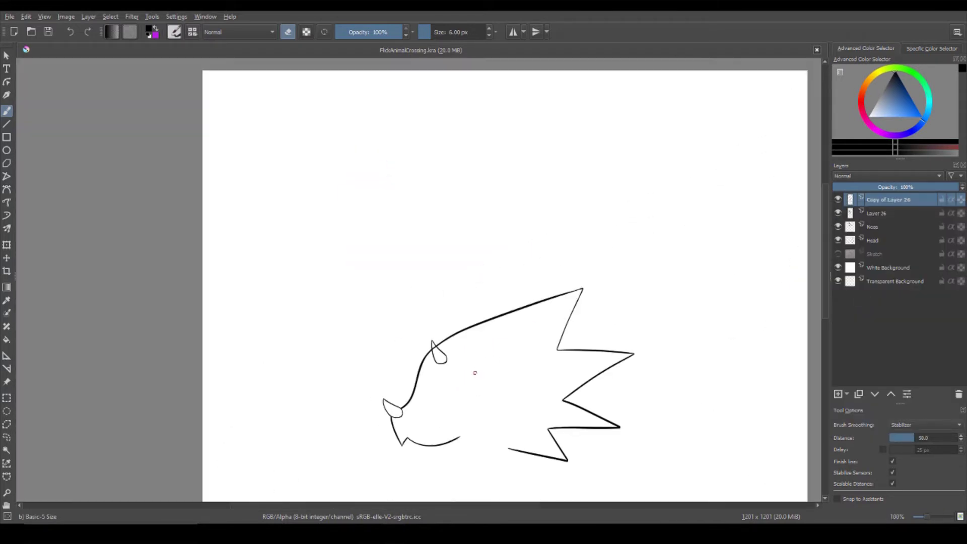
scroll(436, 353, up, 4)
scroll(409, 288, down, 4)
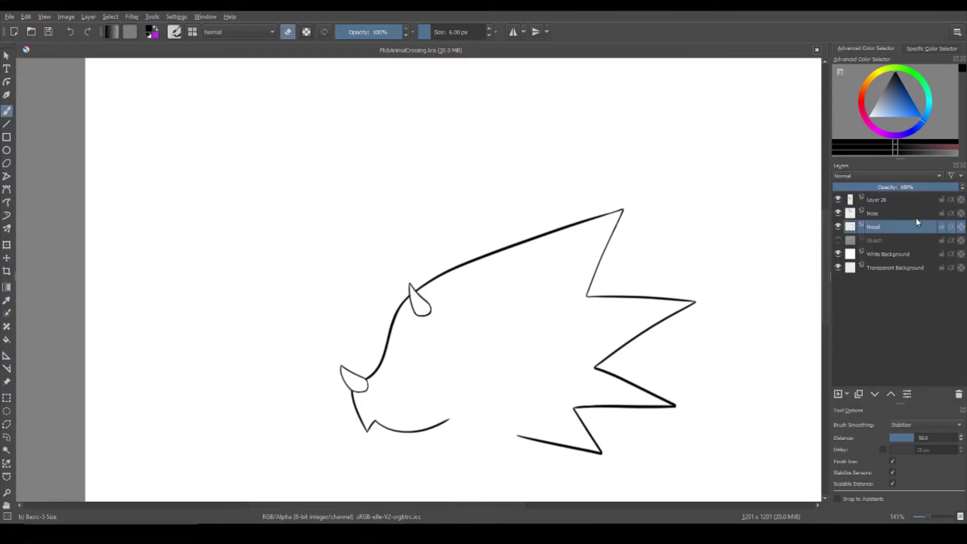
- Rename the horn's layer to Forehead, show the Sketch layer and make the Head layer active
key(F2)
text(Forehead)
key(Return)
click(838, 240)
click(873, 227)
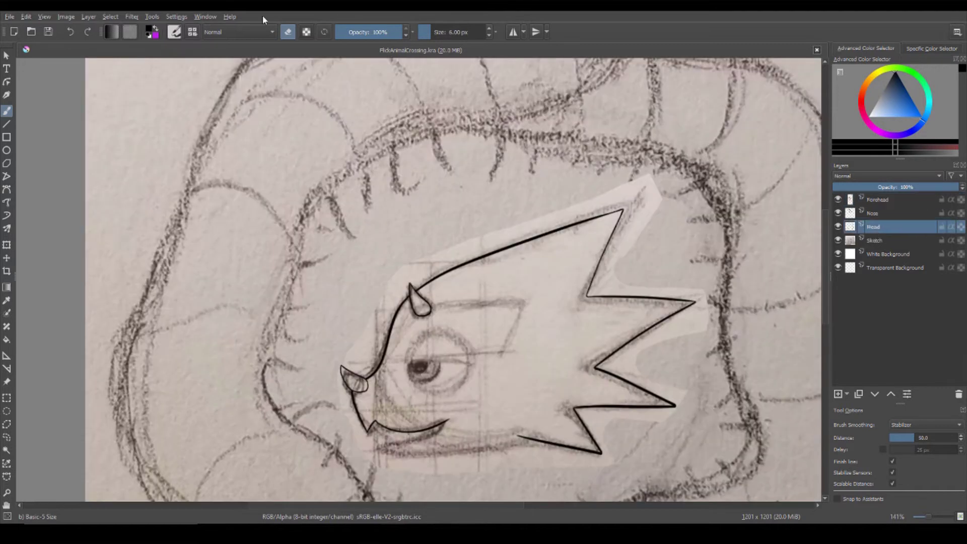
- With a 10 px brush, ink the short front chin stroke and the long jaw line on separate new layers
key(bracketright)
key(bracketright)
scroll(505, 375, up, 4)
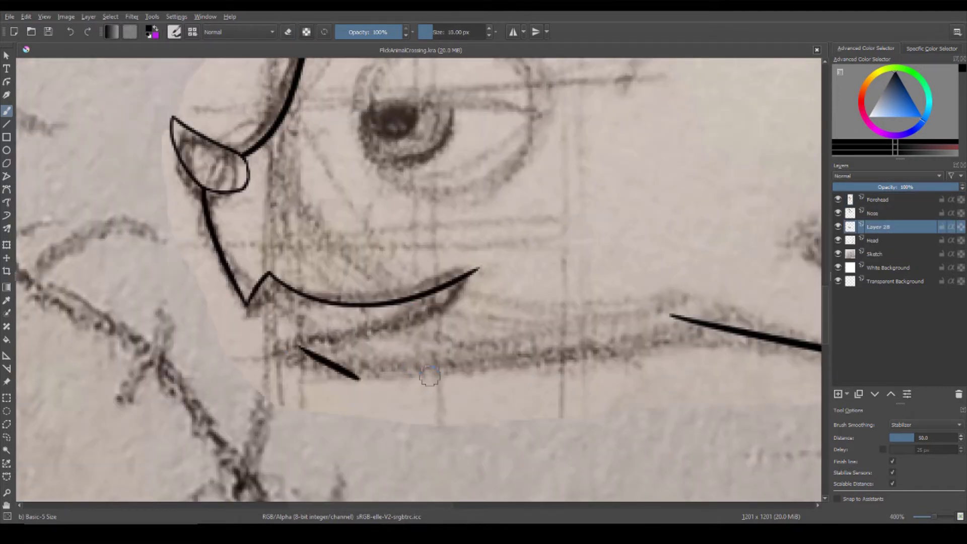
drag(429, 375, 407, 393)
scroll(495, 398, up, 1)
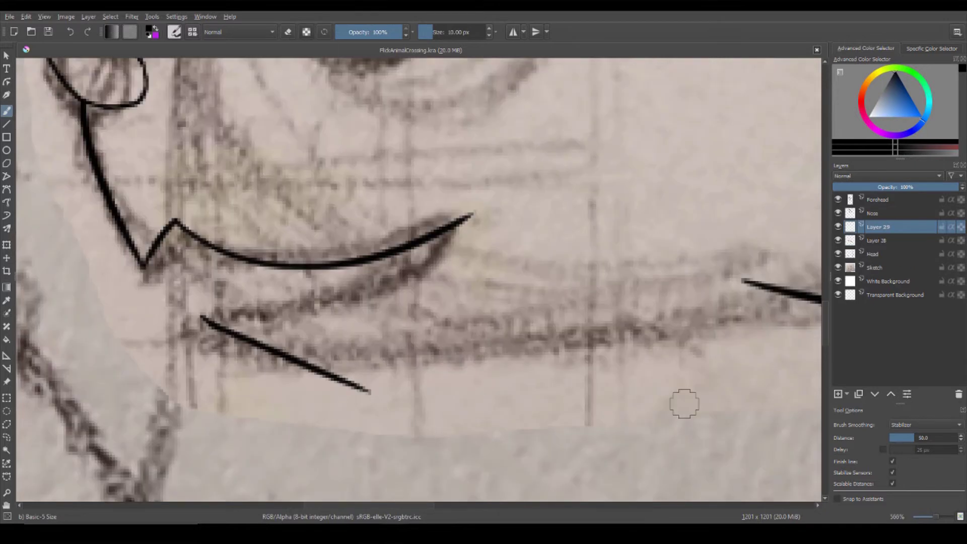
drag(282, 348, 687, 261)
- Erase the overshooting end of the chin stroke, hide the Sketch layer and clean up the corner where it meets the jaw line
key(e)
scroll(352, 380, up, 1)
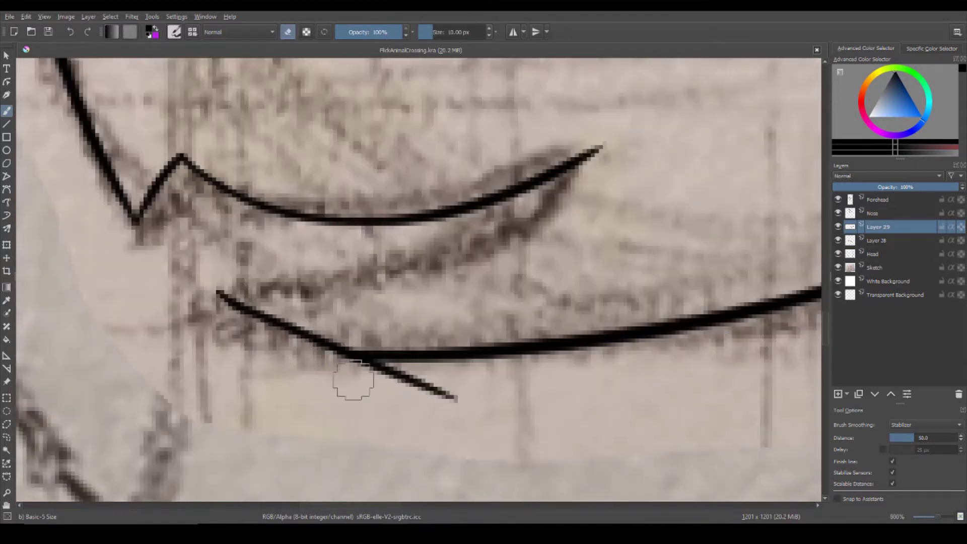
scroll(353, 381, down, 1)
drag(498, 395, 292, 363)
click(838, 267)
key(1)
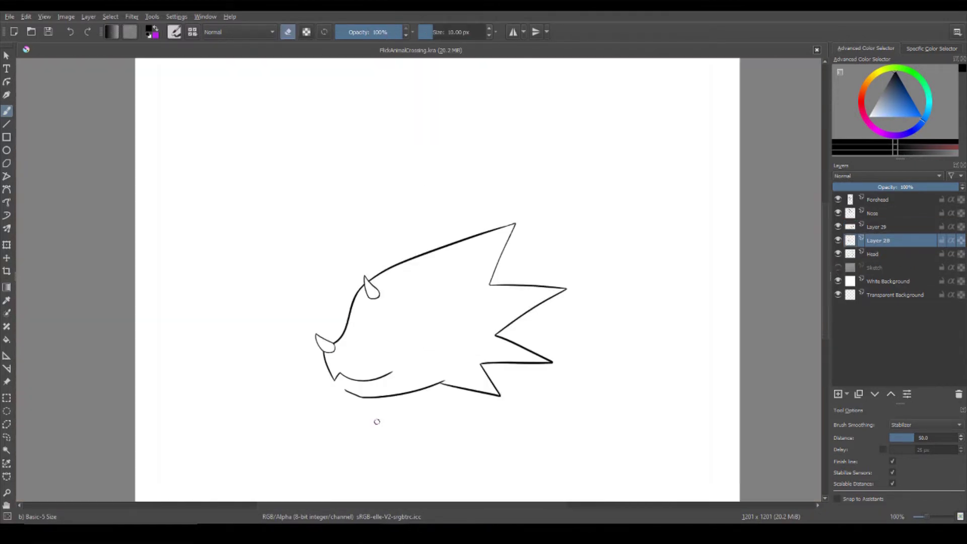
scroll(376, 421, up, 8)
click(877, 227)
scroll(347, 423, down, 7)
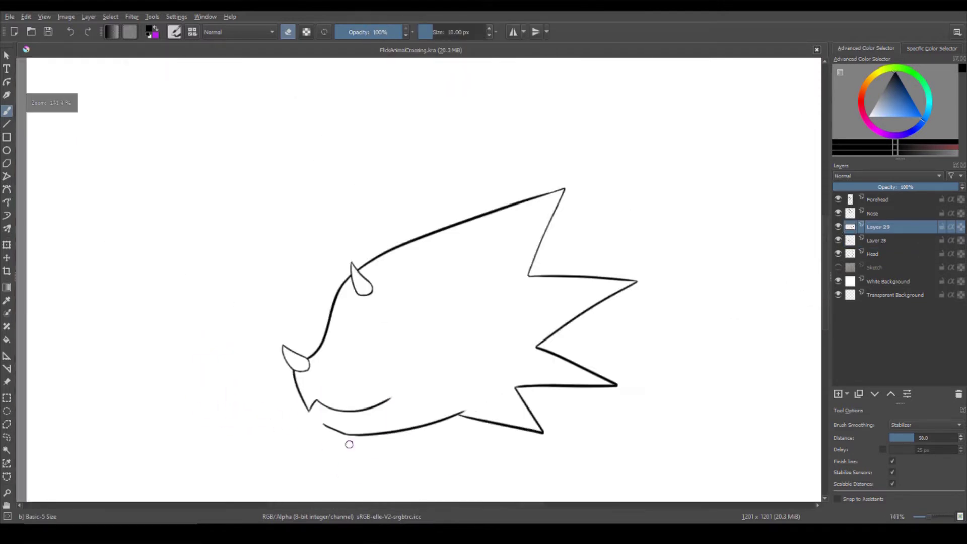
- On a new layer, ink a short stroke joining the jaw line to the lowest back spike, undoing the unsuccessful attempts
scroll(349, 444, up, 6)
key(Insert)
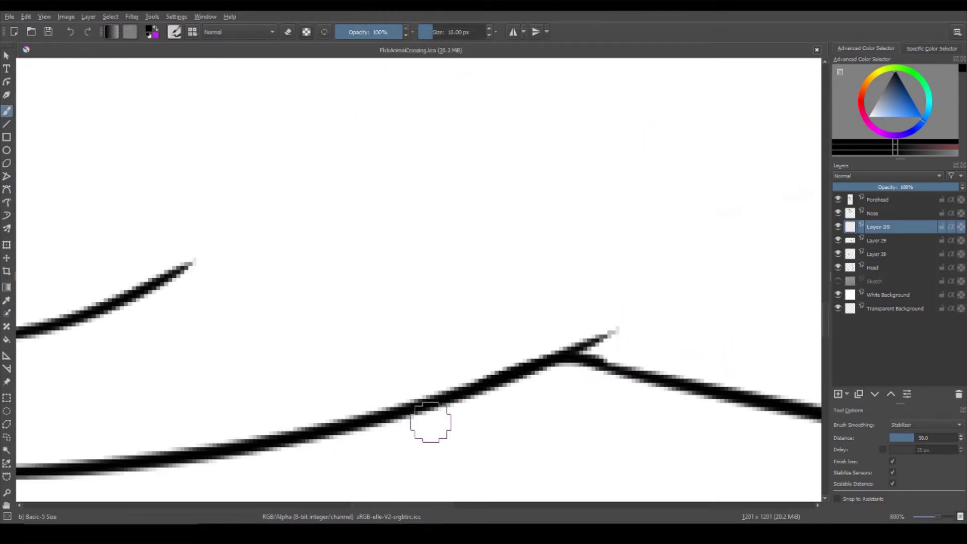
key(ctrl+z)
scroll(649, 438, up, 1)
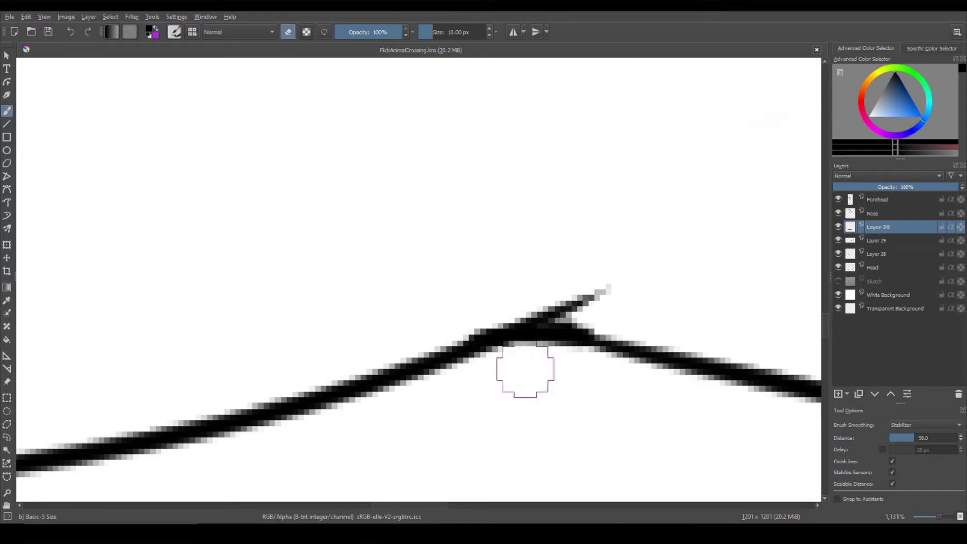
key(ctrl+z)
key(ctrl+z)
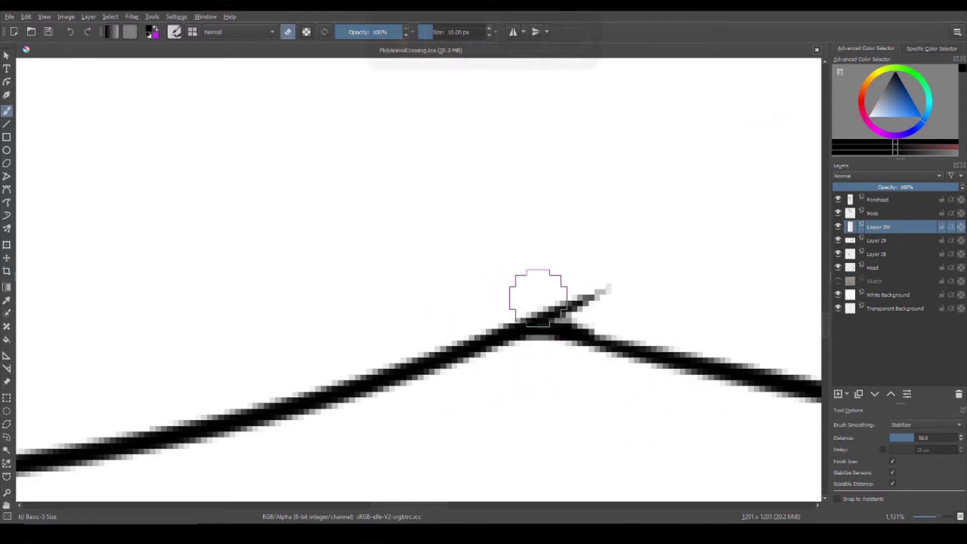
- Erase the end of the jaw line that overshoots its join with the lowest spike
key(Page_Down)
scroll(763, 347, up, 1)
scroll(763, 348, down, 6)
scroll(655, 302, up, 5)
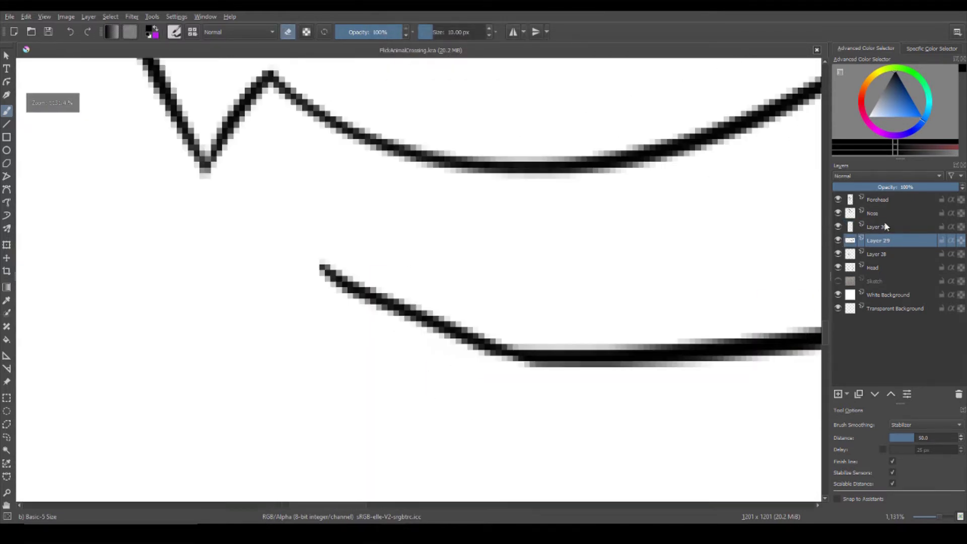
- Merge the chin, jaw and joining stroke layers down into the Head layer
scroll(403, 395, down, 8)
right_click(877, 241)
click(866, 341)
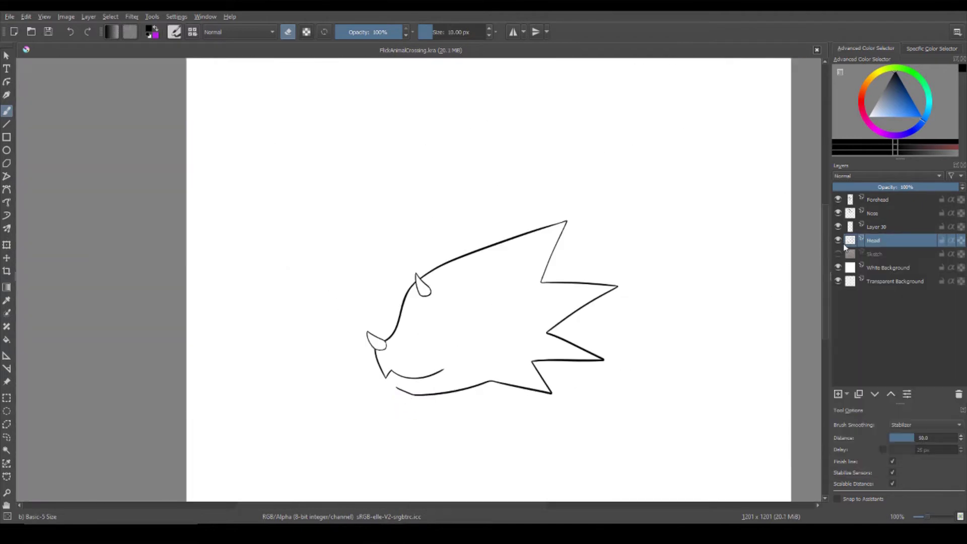
key(ctrl+e)
- Show the Sketch layer and try inking the lower lip as one long stroke on a new layer
click(839, 240)
key(Insert)
scroll(422, 388, up, 5)
key(e)
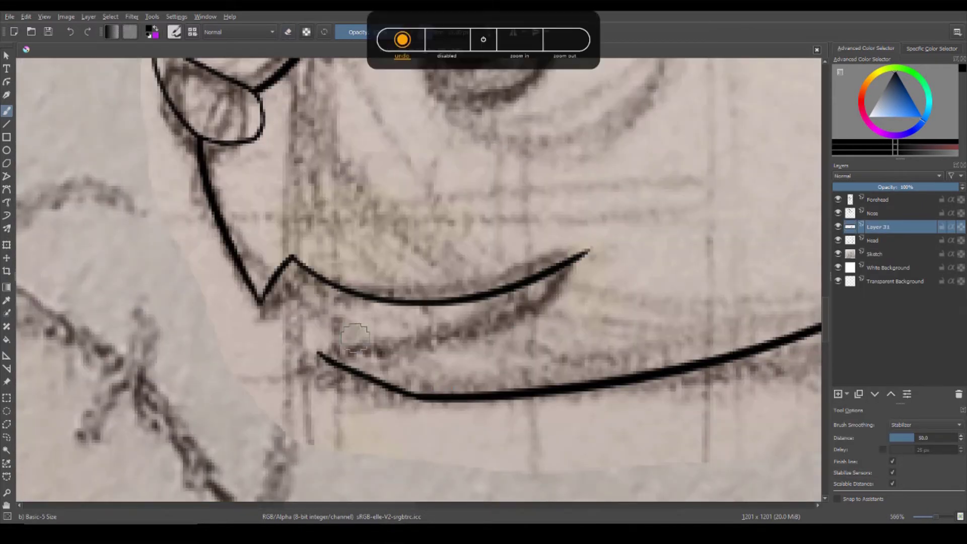
drag(282, 345, 564, 321)
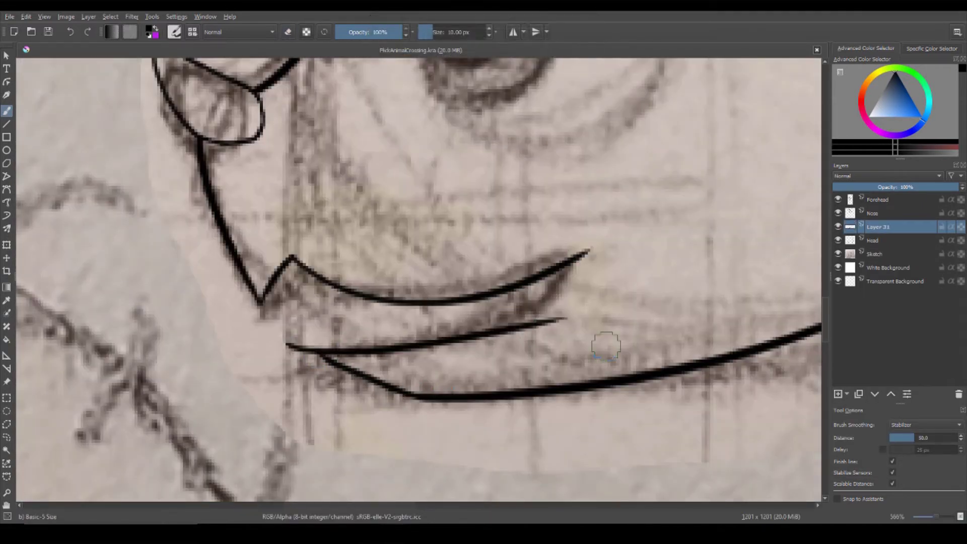
key(ctrl+z)
- Try inking a short lower lip stroke starting at the chin's front tip, with the sketch hidden
key(ctrl+plus)
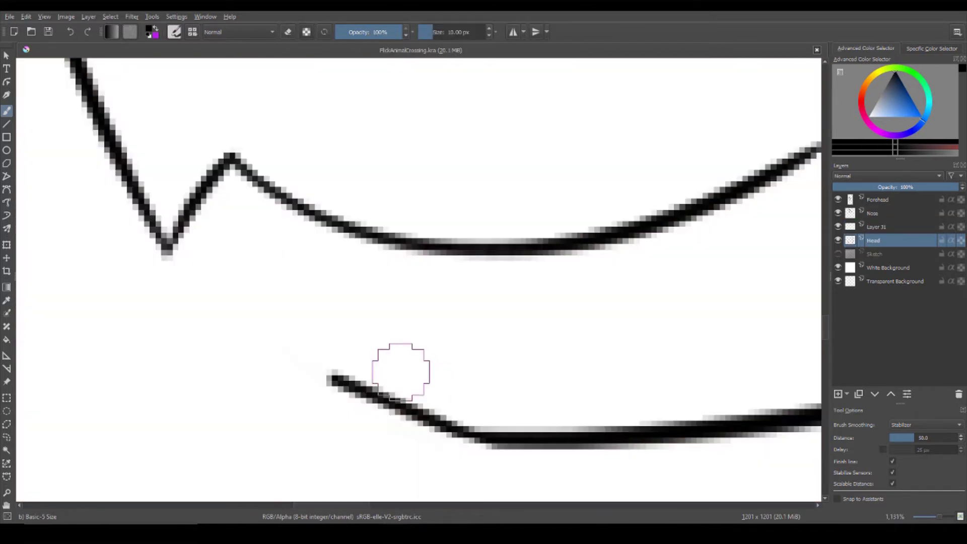
mouse_move(309, 366)
mouse_down()
mouse_move(491, 383)
mouse_move(559, 341)
mouse_up()
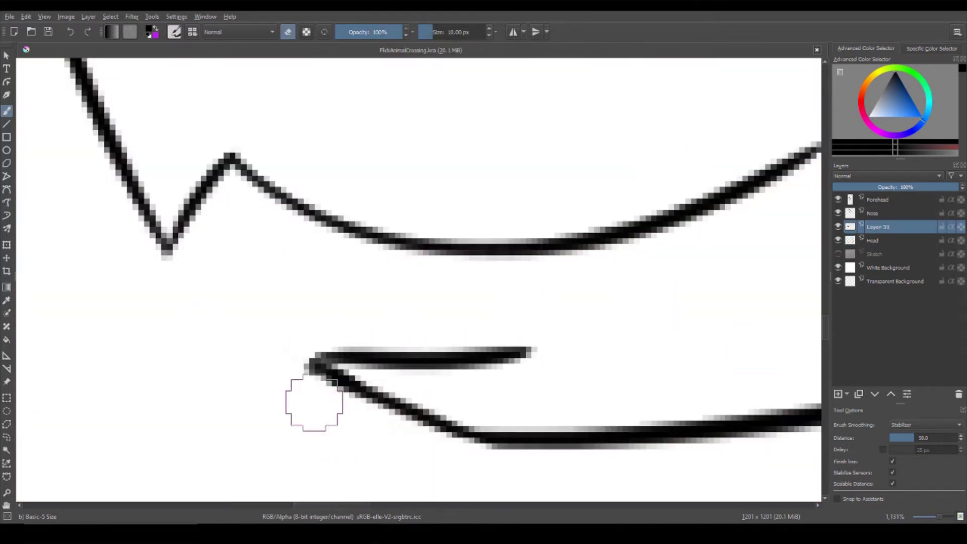
key(e)
key(ctrl+minus)
key(ctrl+z)
key(ctrl+plus)
key(ctrl+plus)
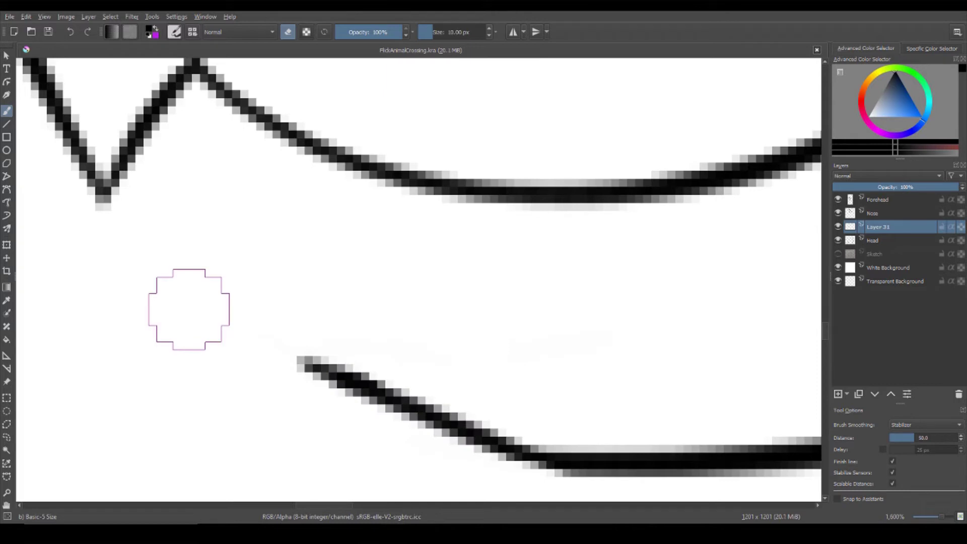
- On another new layer, ink the lower lip over the sketch from the chin's front tip up to the mouth corner
key(ctrl+minus)
key(ctrl+minus)
key(ctrl+minus)
key(Insert)
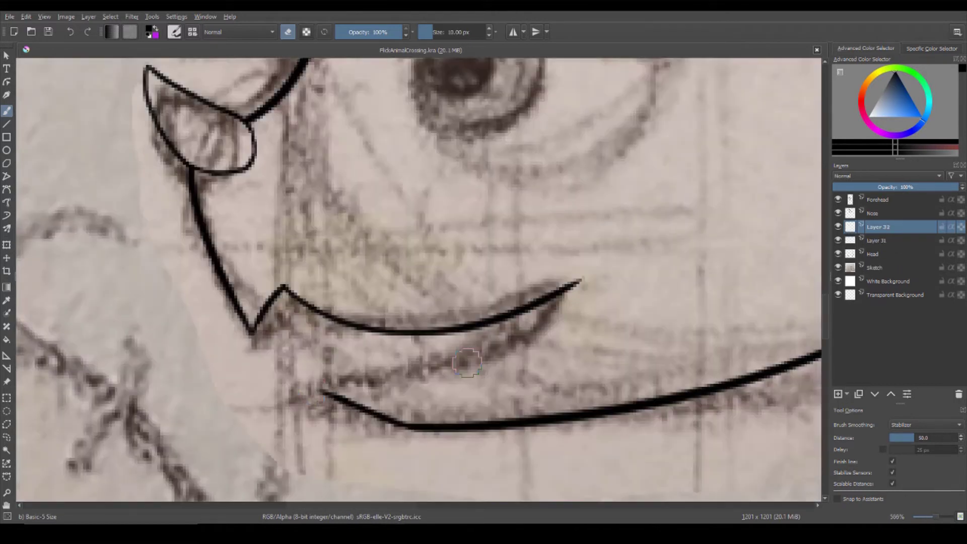
drag(297, 394, 534, 356)
mouse_move(504, 363)
mouse_down()
mouse_move(565, 254)
mouse_move(521, 357)
mouse_up()
key(ctrl+z)
- Hide the Sketch layer, thin the lower lip line with the eraser and trim its end at the chin's tip
click(838, 267)
key(ctrl+plus)
key(ctrl+plus)
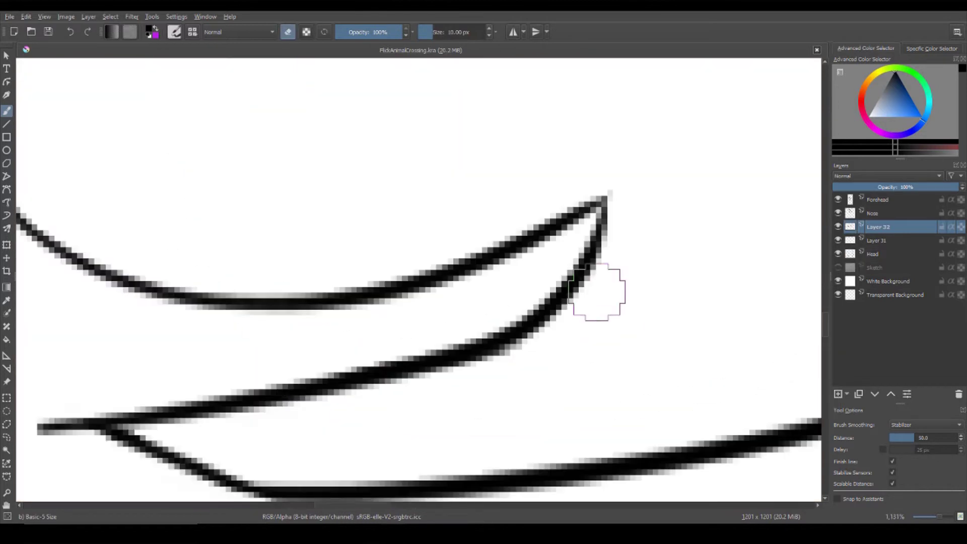
key(e)
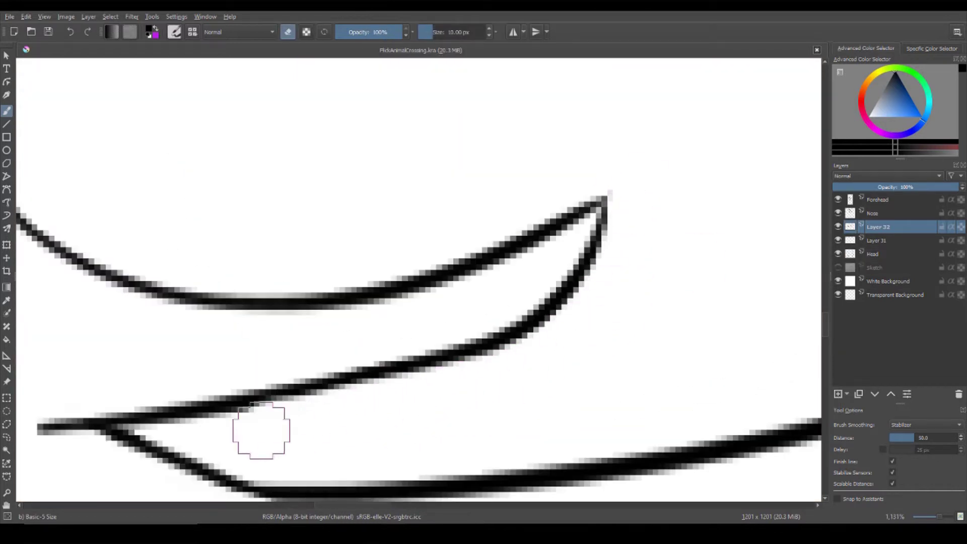
scroll(576, 369, down, 4)
scroll(441, 392, up, 6)
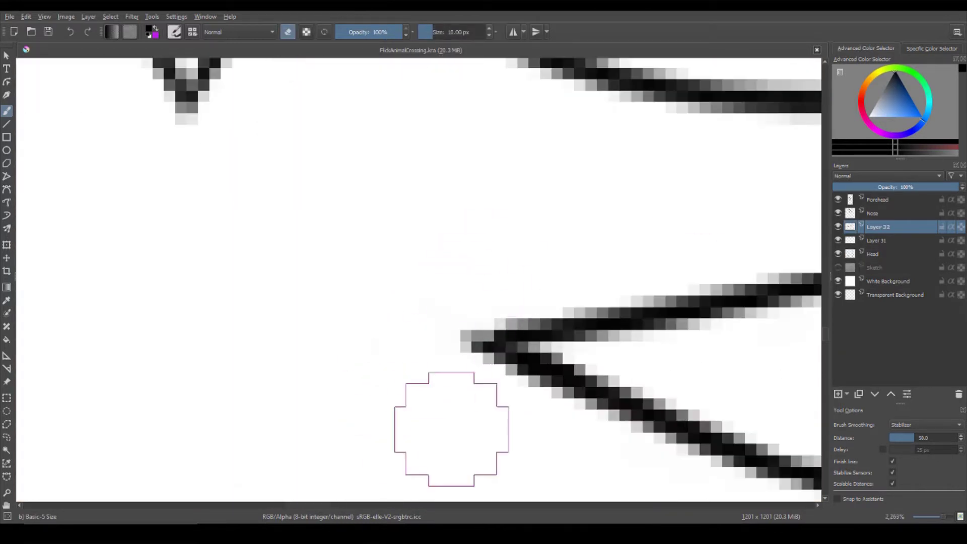
- Merge the lower lip layers down into the Head layer
key(Page_Down)
scroll(430, 349, down, 18)
key(ctrl+e)
click(877, 225)
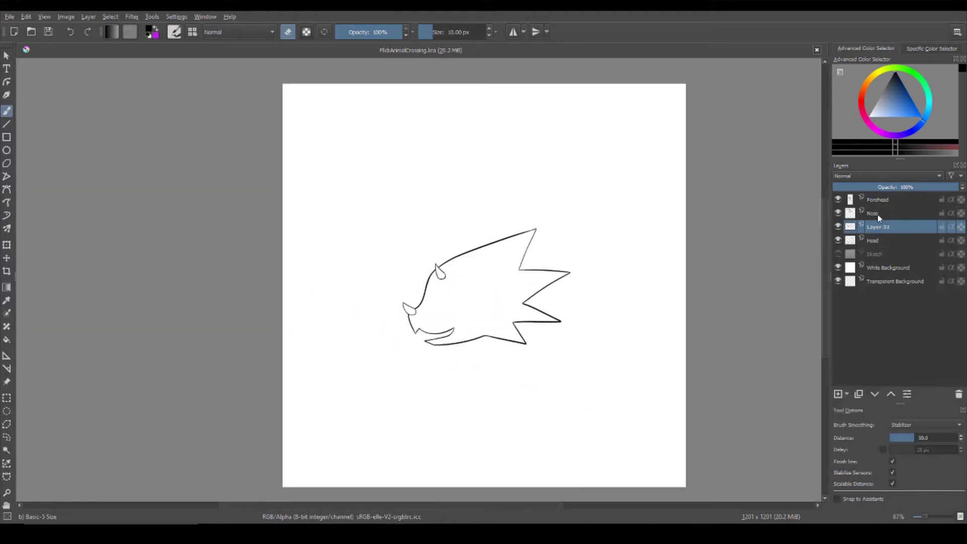
key(ctrl+e)
- Show the Sketch layer and ink the round eye outline on a new layer with a 6 px brush
scroll(426, 299, up, 2)
scroll(426, 298, up, 2)
click(838, 241)
click(838, 394)
key(plus)
key(plus)
key(plus)
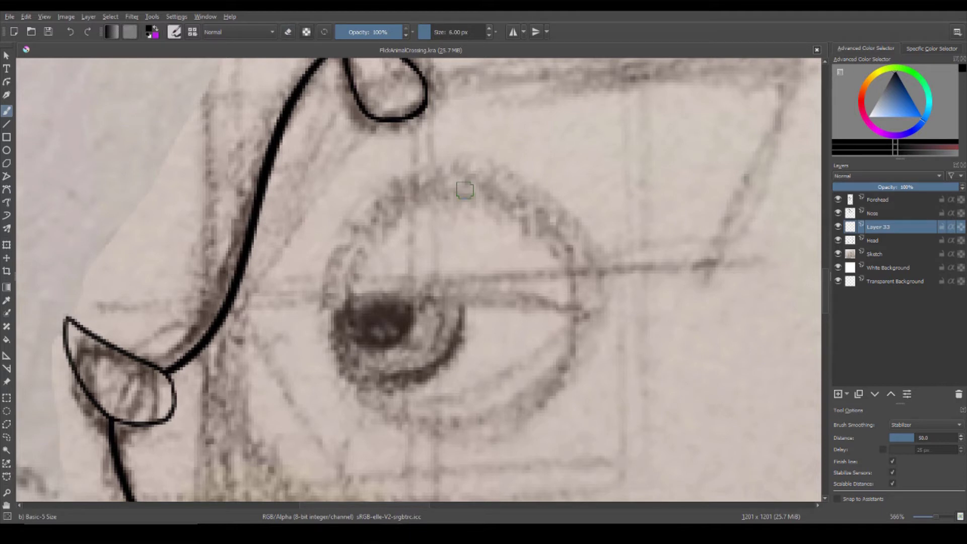
key(minus)
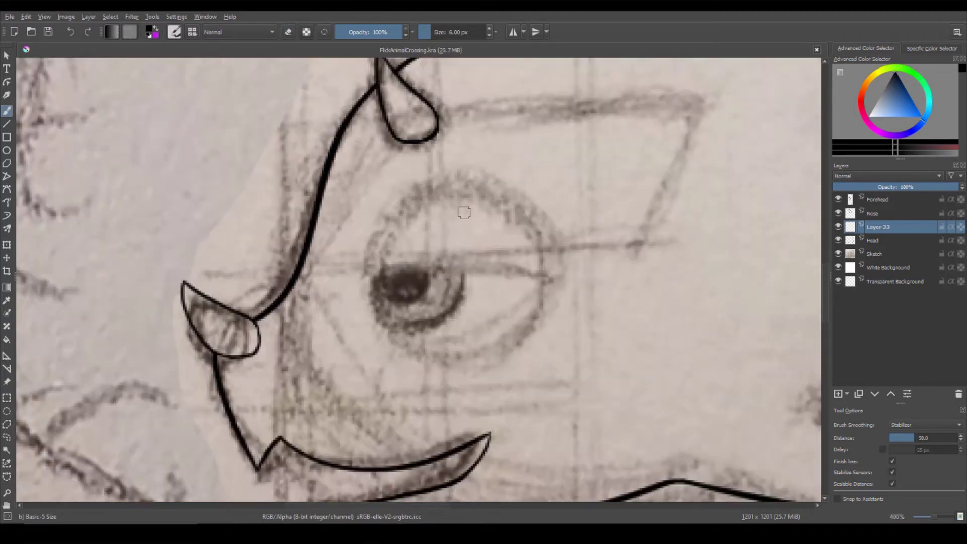
key(plus)
drag(581, 270, 635, 255)
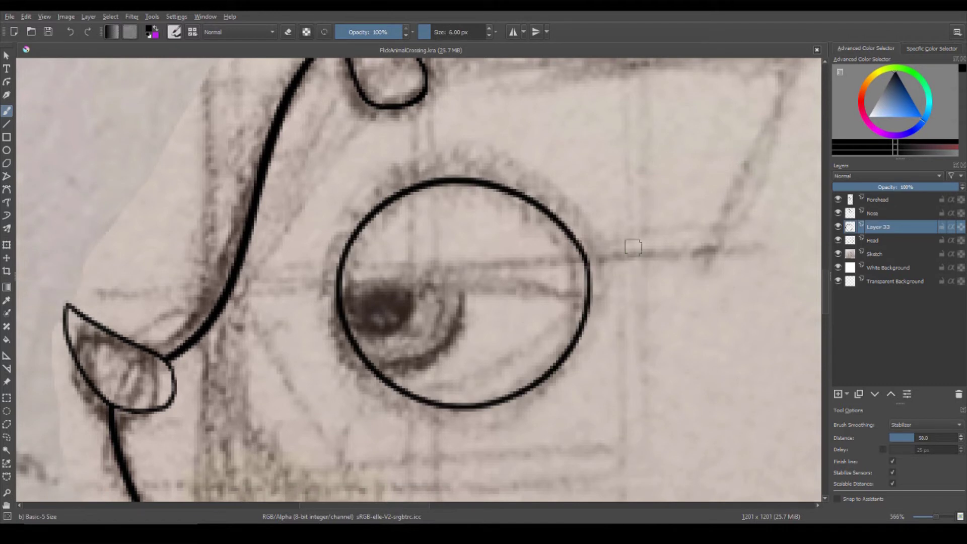
- On another new layer, ink the curved upper eyelid line across the eye, extending past both sides of the outline
key(minus)
key(plus)
click(839, 393)
key(plus)
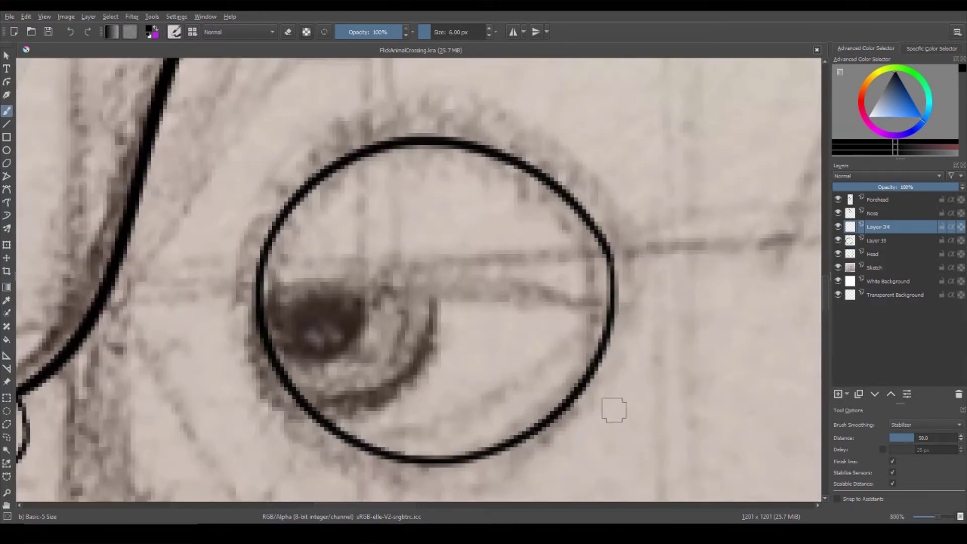
drag(201, 301, 705, 376)
key(ctrl+z)
key(ctrl+shift+z)
key(e)
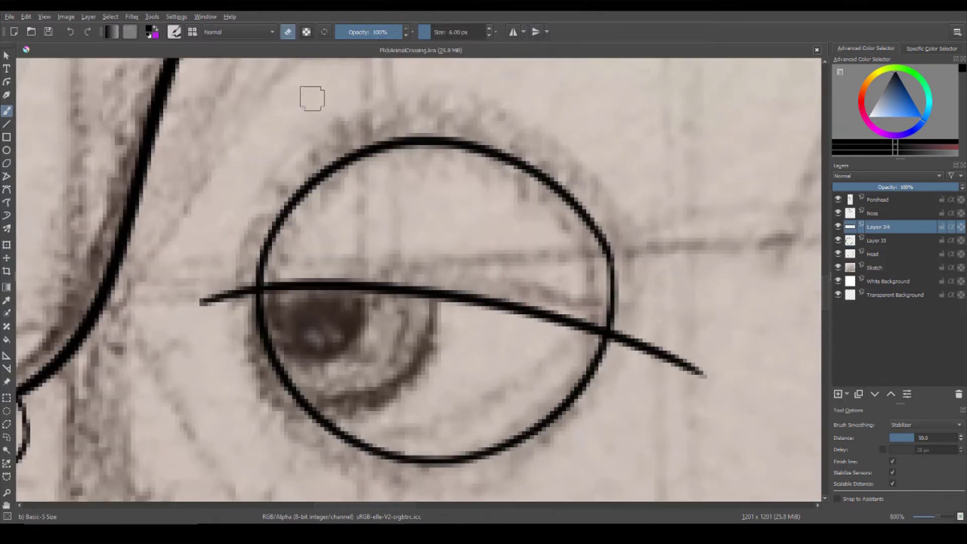
- Erase the eyelid line's ends outside the eye outline and name the two eye layers Eyelid and Eye
drag(607, 330, 717, 384)
key(minus)
key(plus)
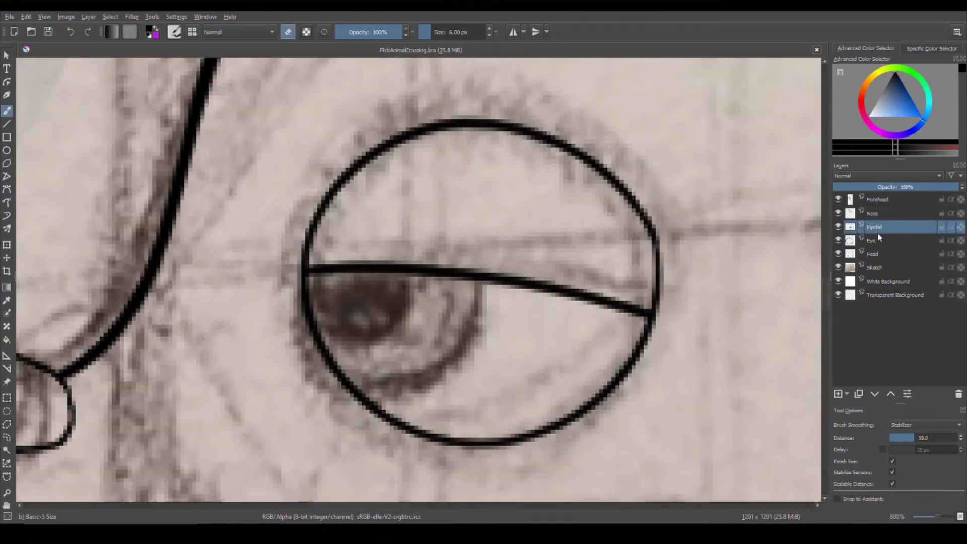
- On a new layer above Head, ink the curved pupil and iris outlines beneath the eyelid line
click(877, 254)
click(839, 394)
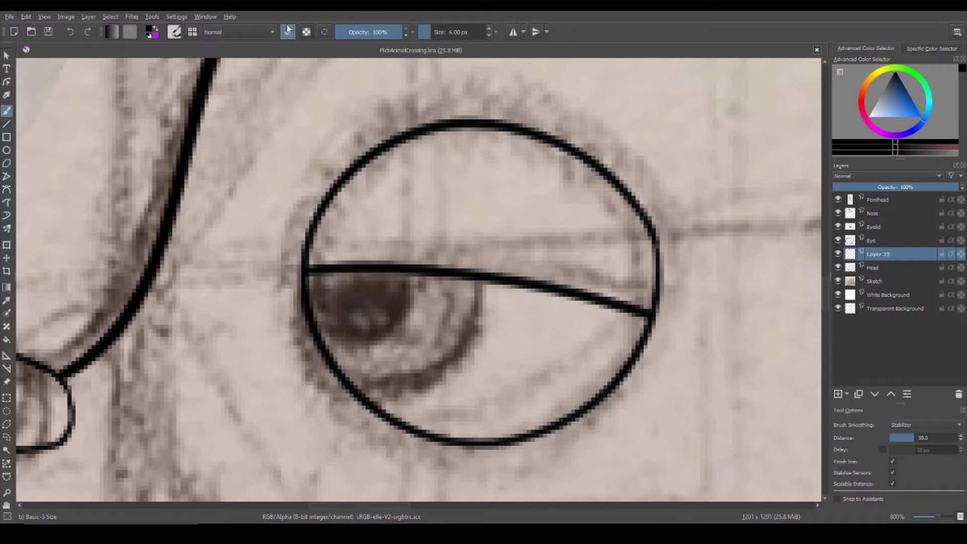
key(ctrl+z)
mouse_move(344, 242)
mouse_down()
mouse_move(395, 233)
mouse_move(383, 237)
mouse_move(391, 274)
mouse_up()
key(ctrl+plus)
key(ctrl+z)
key(ctrl+z)
key(ctrl+z)
key(ctrl+z)
key(ctrl+z)
key(ctrl+z)
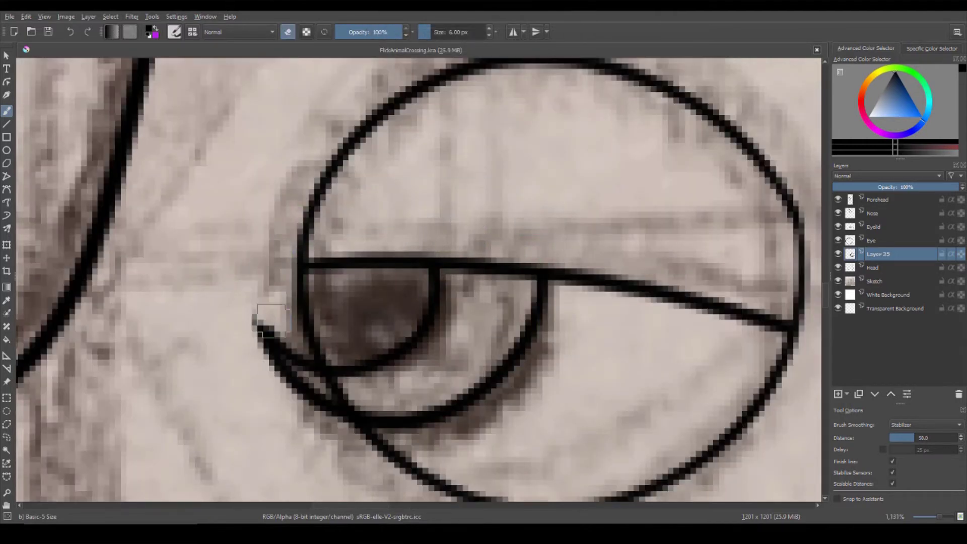
- Erase the iris and pupil line ends outside the eye, hide the Sketch layer and rename their layer Iris Pupil
key(ctrl+minus)
key(ctrl+minus)
key(ctrl+minus)
click(838, 282)
key(ctrl+minus)
key(ctrl+minus)
key(ctrl+minus)
key(ctrl+minus)
double_click(857, 253)
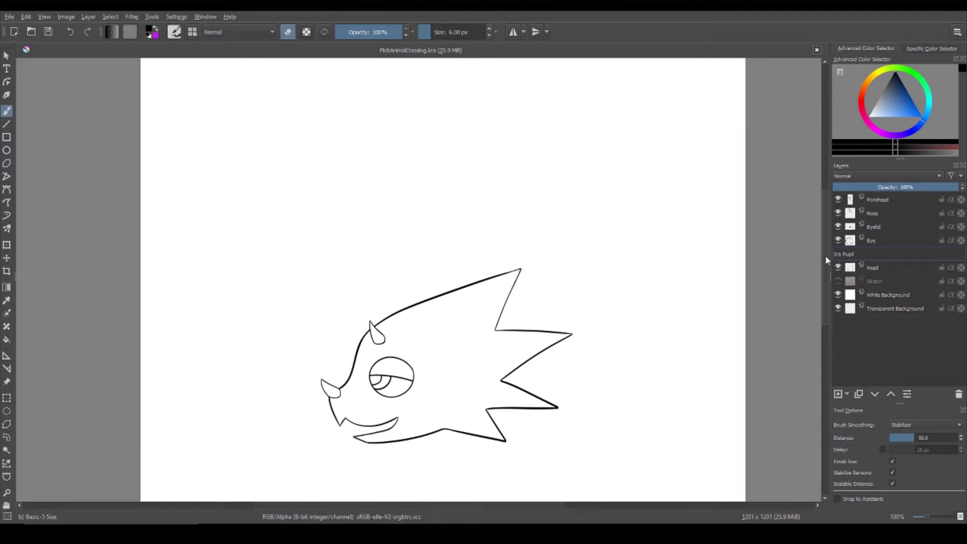
key(Return)
- Show the Sketch layer and, on a new layer above it, ink the rounded loop at the wreath's top with a 10 px brush
click(838, 282)
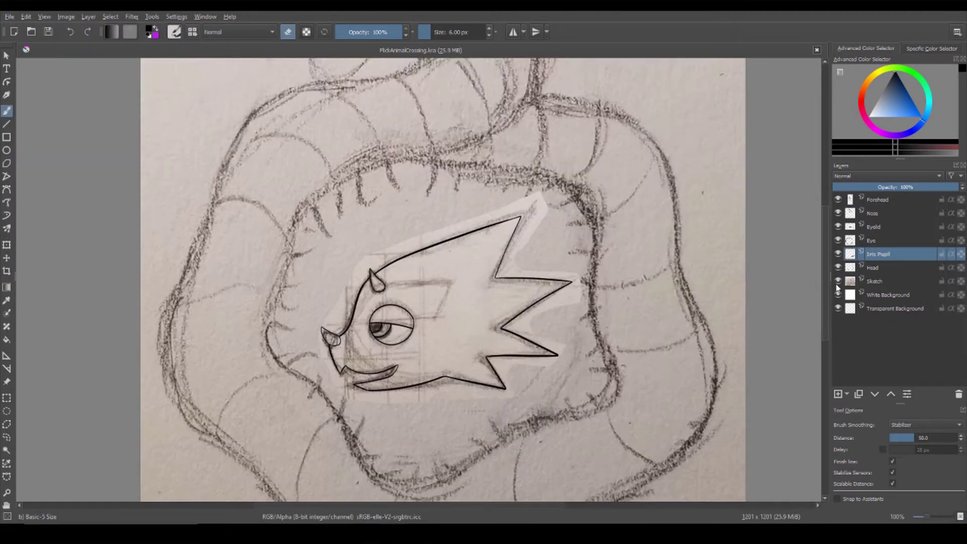
click(872, 281)
key(Insert)
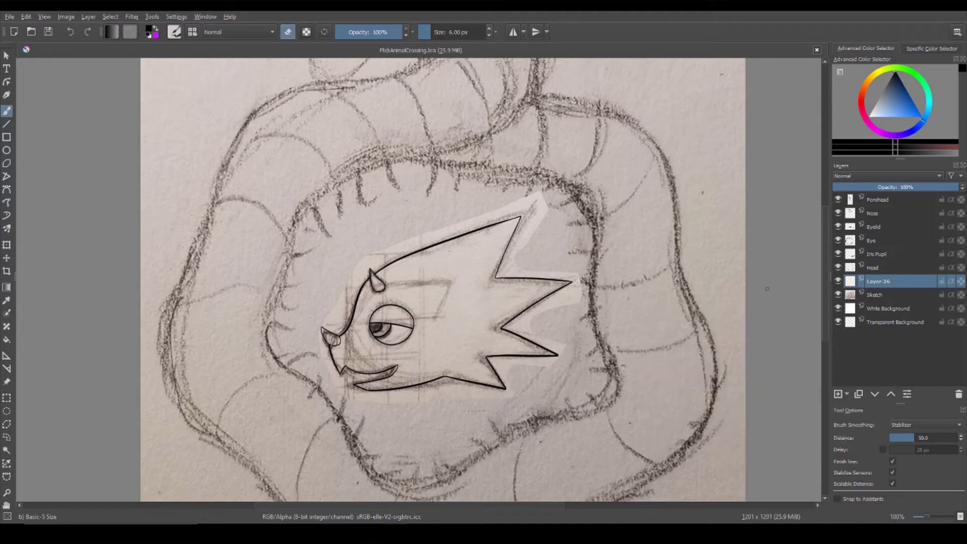
scroll(443, 279, up, 3)
key(ctrl+plus)
scroll(464, 33, up, 2)
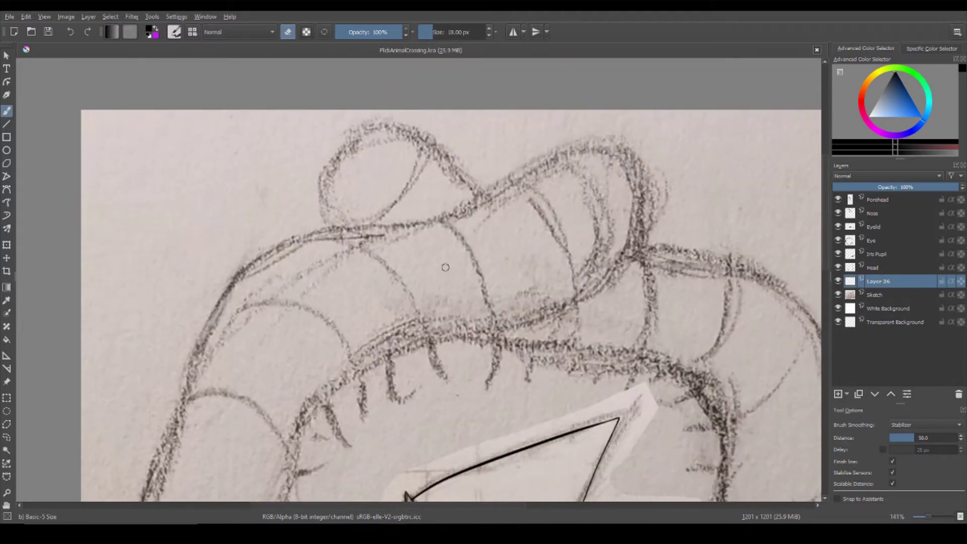
key(e)
scroll(363, 174, up, 2)
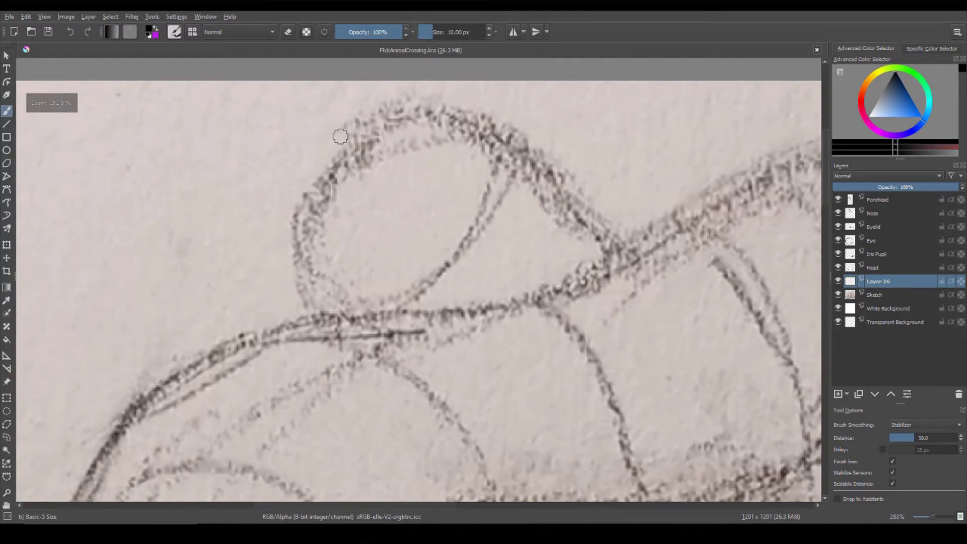
drag(637, 269, 328, 383)
key(ctrl+z)
drag(406, 400, 687, 324)
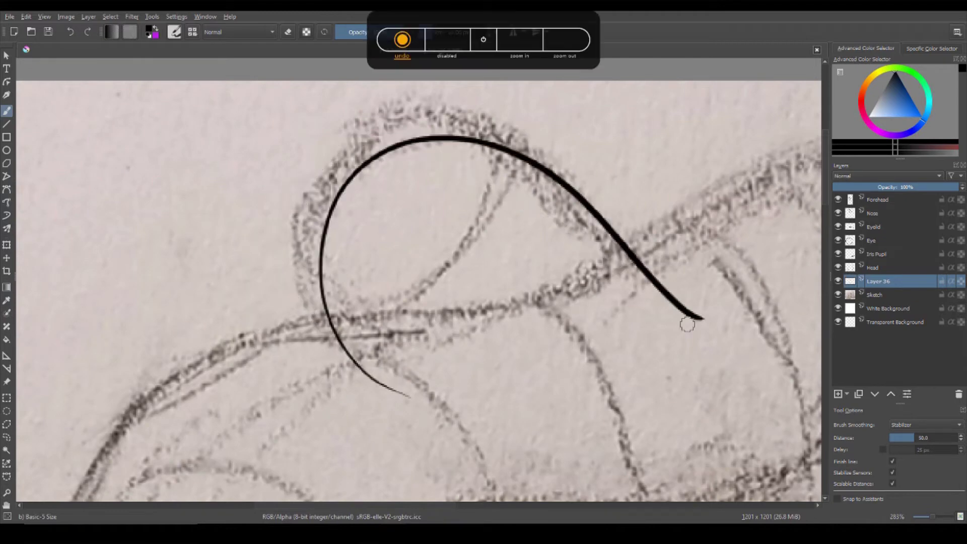
- Ink the outer and inner curves of the wreath's upper right section over the sketch
drag(382, 506, 428, 508)
scroll(492, 313, down, 2)
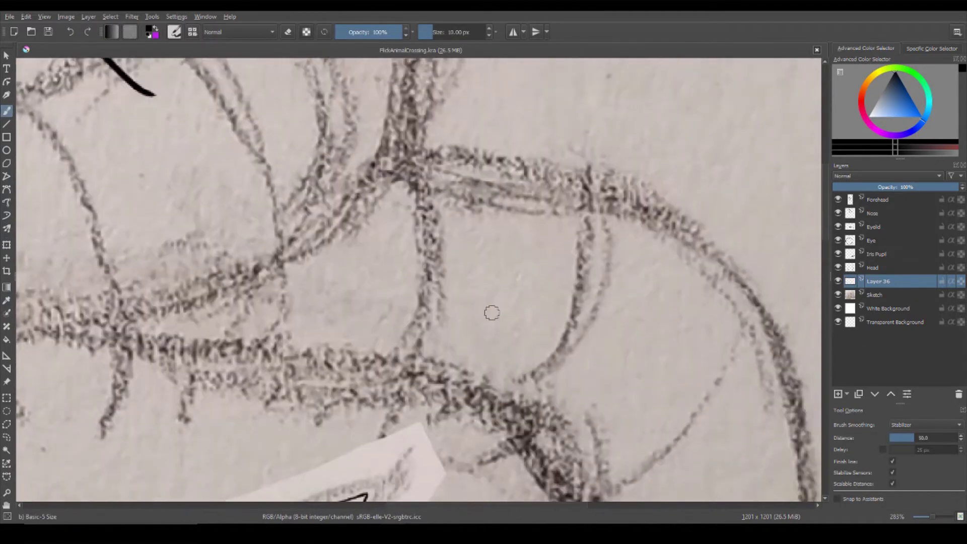
drag(492, 312, 504, 194)
key(ctrl+z)
mouse_move(434, 92)
mouse_down()
mouse_move(524, 107)
mouse_move(750, 453)
mouse_up()
drag(174, 210, 630, 499)
key(ctrl+z)
drag(220, 216, 573, 497)
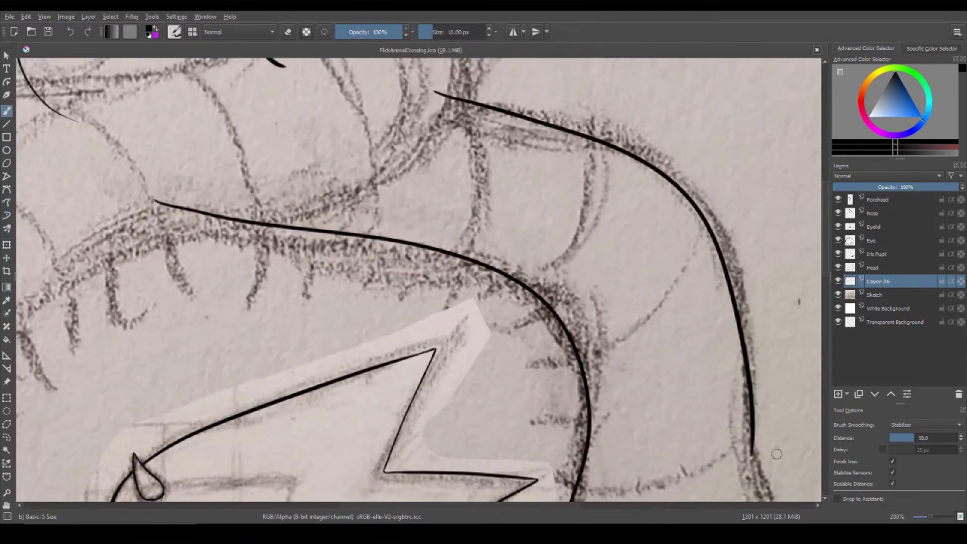
- Trim the lower ends of the wreath's outer and inner right-hand curves with the eraser
mouse_move(554, 454)
mouse_down()
mouse_move(436, 296)
mouse_move(411, 296)
mouse_up()
key(e)
drag(605, 297, 607, 219)
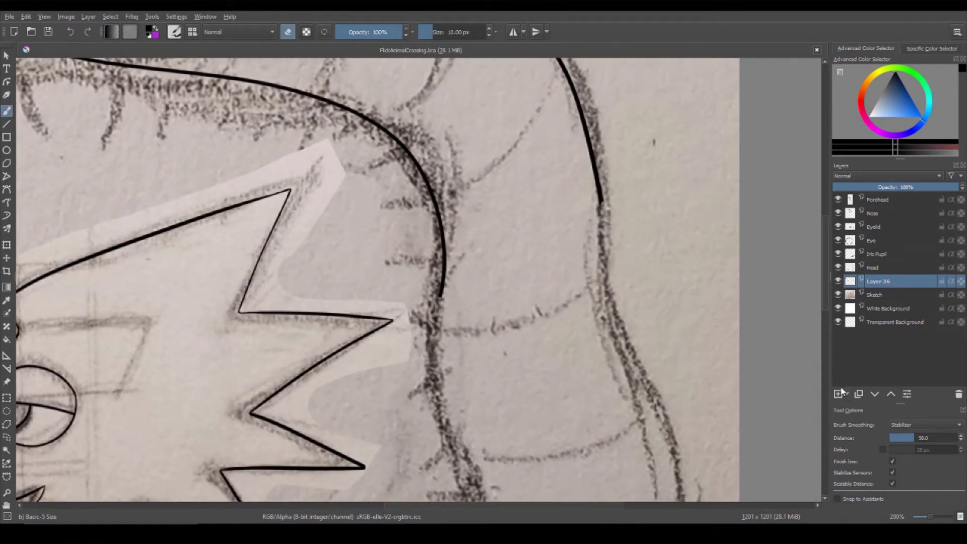
- Add two new layers and, on the upper one, ink the line beneath the loop and the underside of the overlapping rounded end
click(838, 394)
click(837, 393)
mouse_move(453, 302)
mouse_down()
mouse_move(314, 182)
mouse_move(406, 255)
mouse_move(407, 272)
mouse_up()
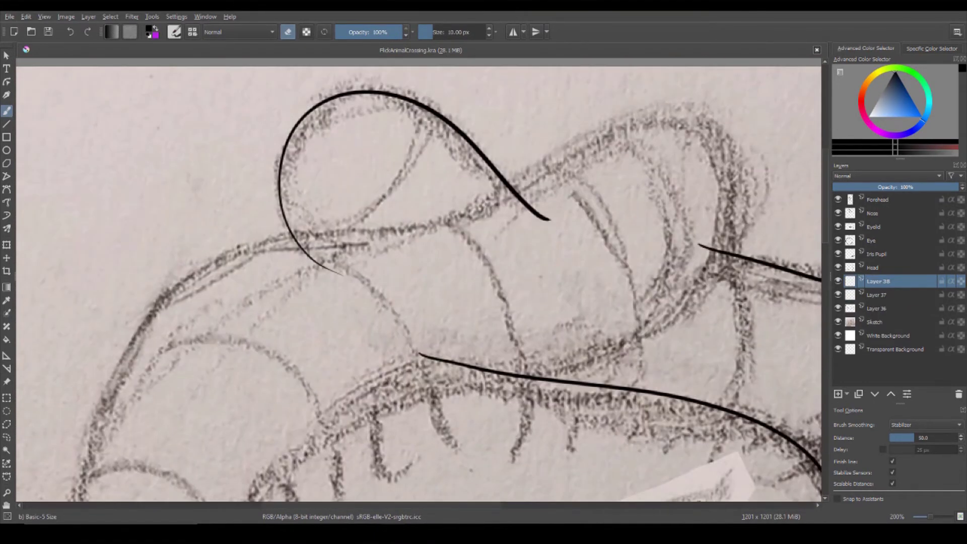
drag(268, 241, 545, 167)
key(ctrl+z)
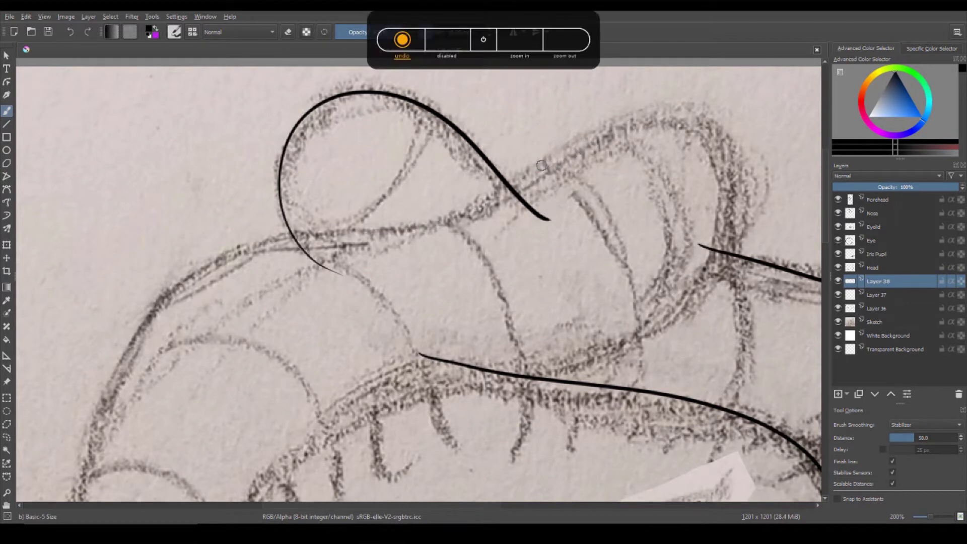
key(ctrl+shift+z)
drag(454, 388, 738, 187)
- On another new layer, ink the arched top of the wreath's overlapping rounded end
key(plus)
key(Insert)
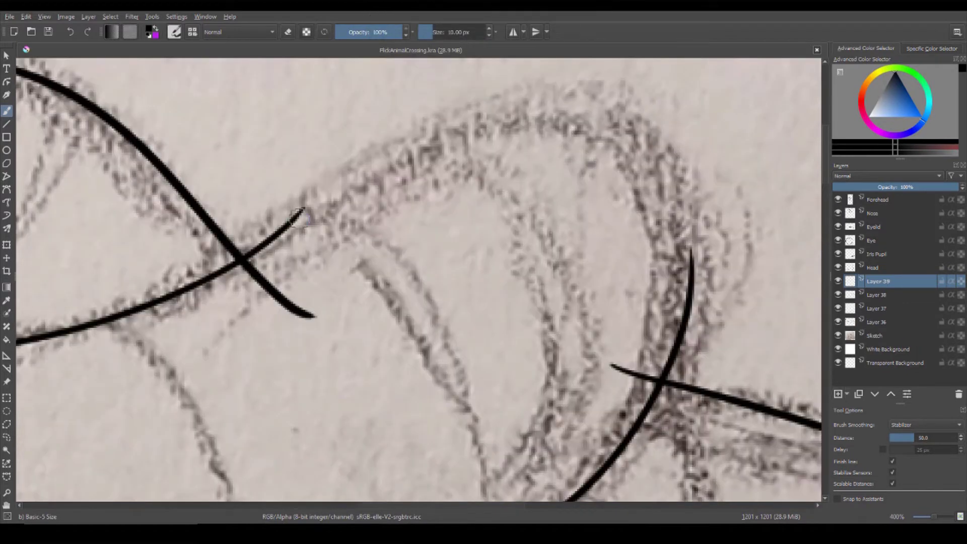
drag(282, 222, 696, 337)
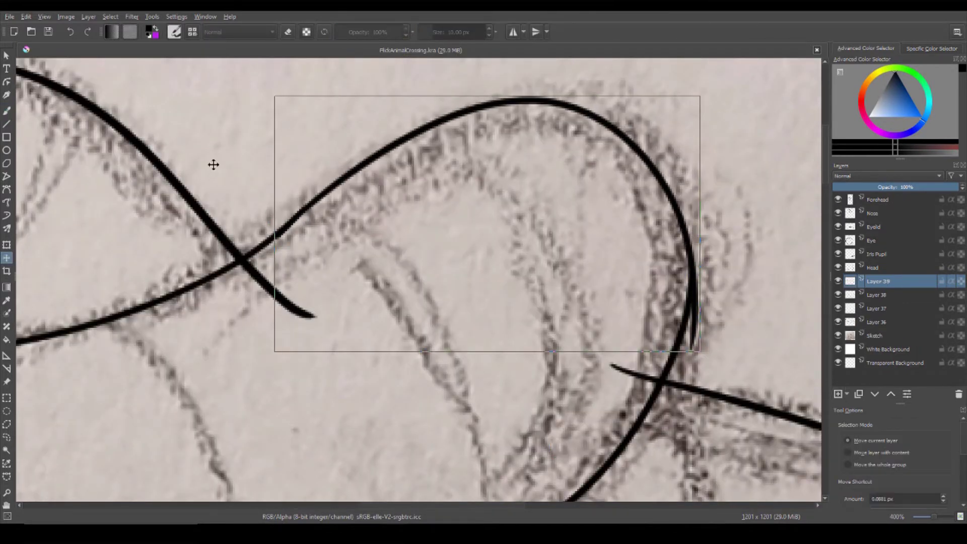
- Align the arched line with its adjoining strokes, erase its overlapping end and hide the Sketch layer
key(plus)
scroll(811, 317, right, 5)
scroll(811, 317, down, 5)
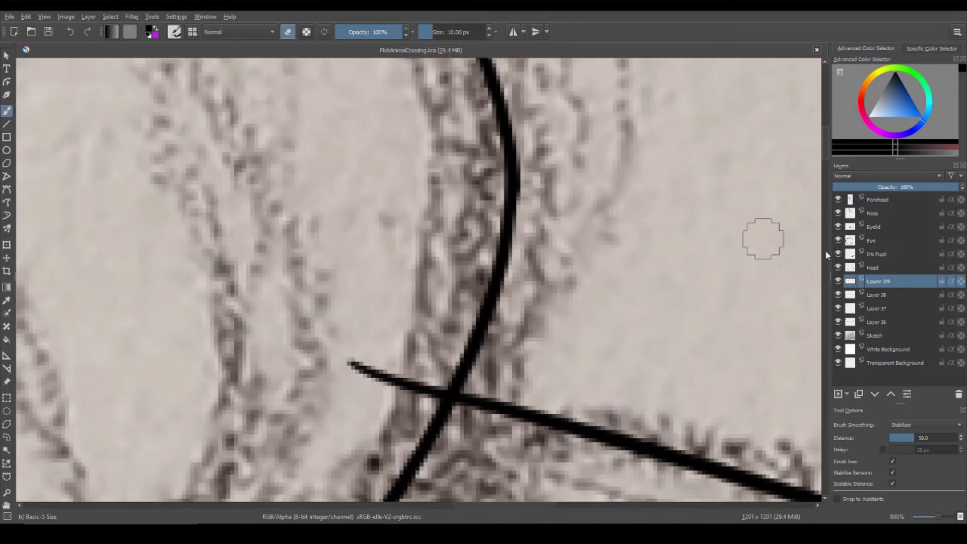
key(plus)
key(1)
key(plus)
key(plus)
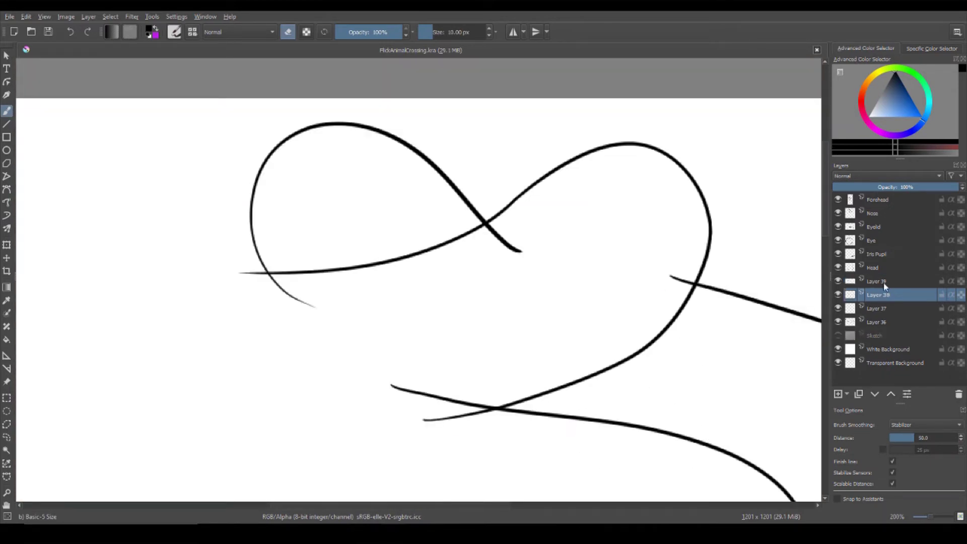
- Merge the arched line's layer down into Layer 38 and erase the wreath line ends that cross the loop and rounded end
right_click(838, 280)
click(845, 310)
click(845, 310)
drag(673, 277, 689, 285)
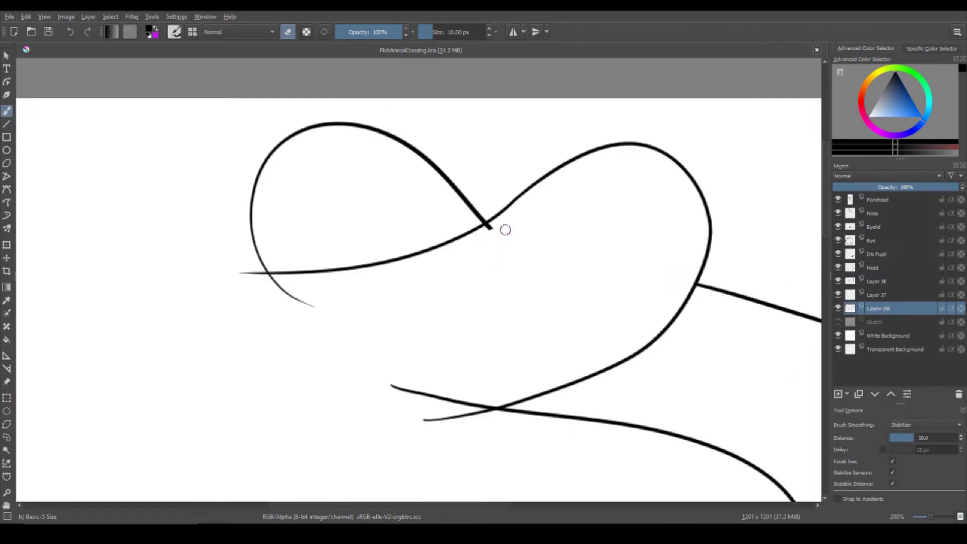
drag(482, 407, 408, 389)
key(minus)
key(minus)
key(minus)
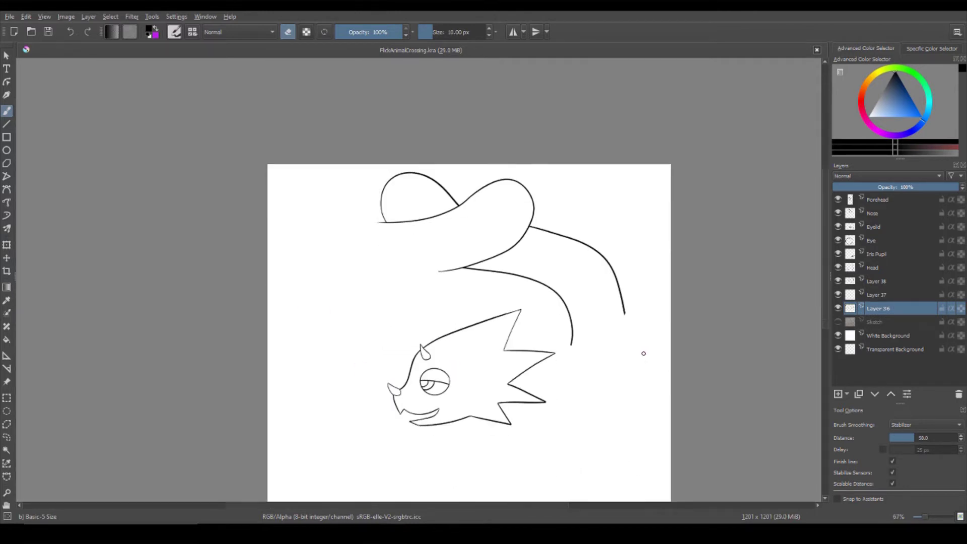
key(1)
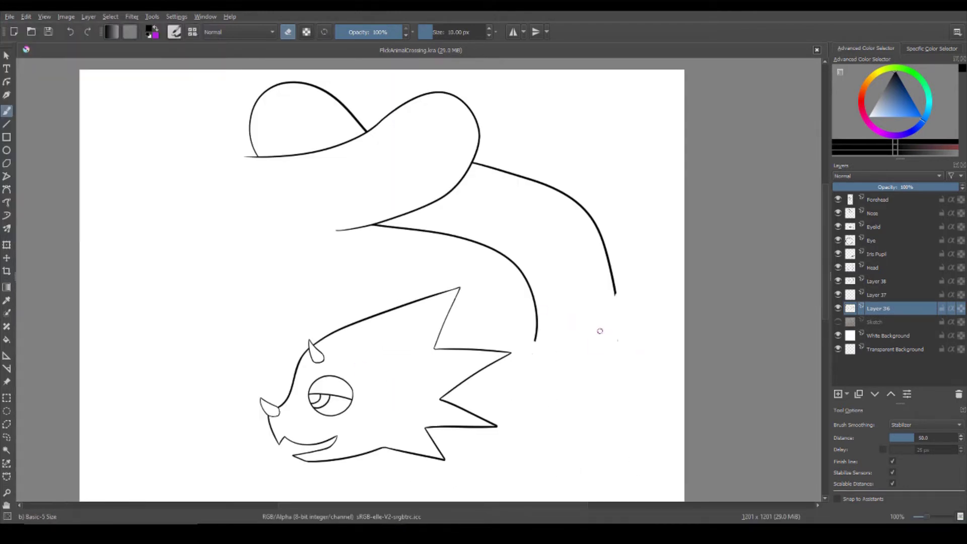
- Show the Sketch layer, merge Layer 38 into Layer 36 and make Layer 37 the active layer
click(838, 322)
key(plus)
key(plus)
click(842, 295)
key(minus)
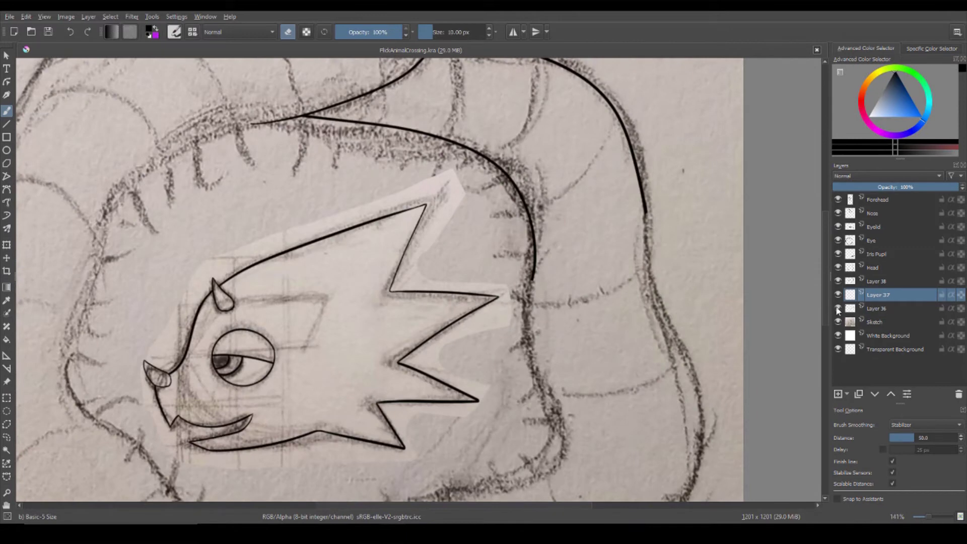
right_click(862, 283)
click(826, 359)
scroll(674, 359, up, 2)
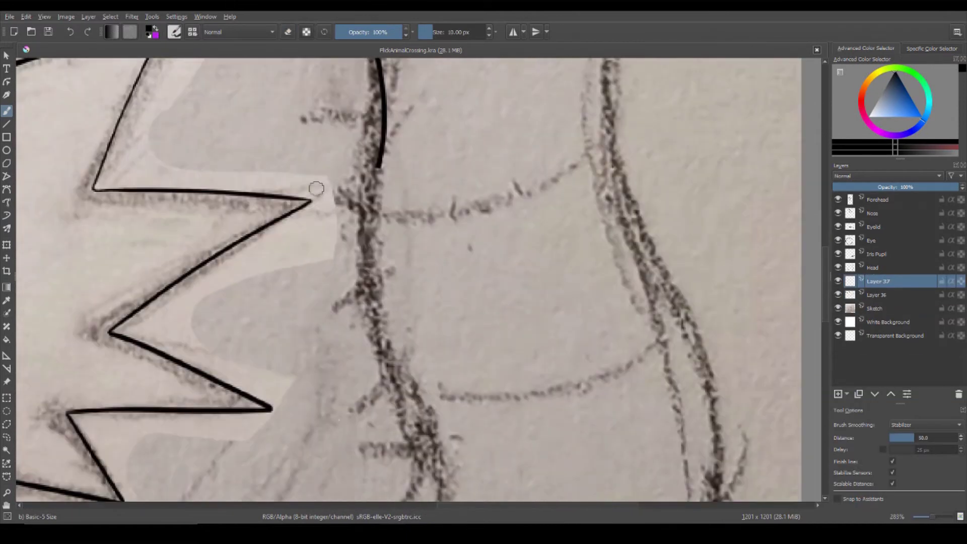
- On Layer 37, continue the wreath's outer and inner curves down the right side of the sketch
key(e)
key(2)
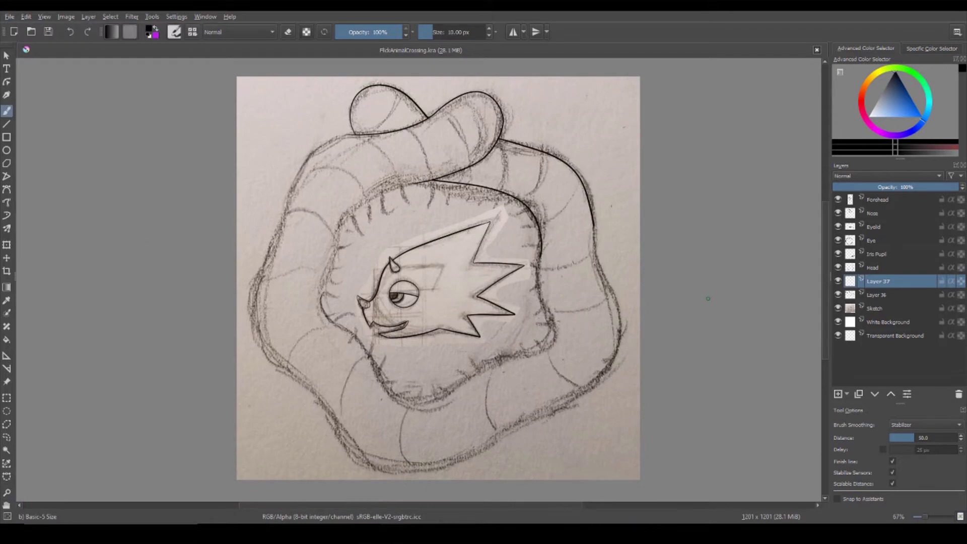
scroll(554, 227, up, 3)
scroll(655, 151, down, 1)
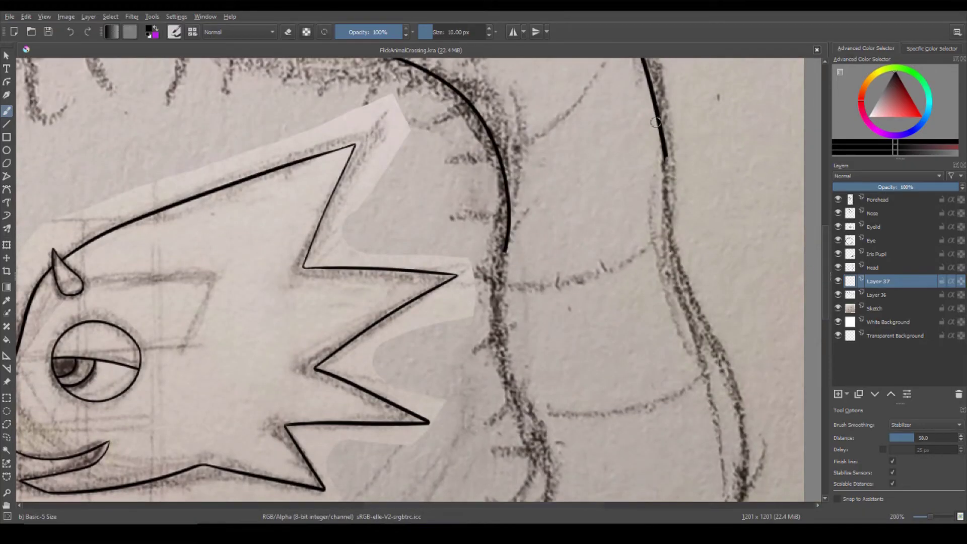
drag(655, 122, 680, 273)
drag(660, 133, 715, 484)
drag(506, 240, 534, 468)
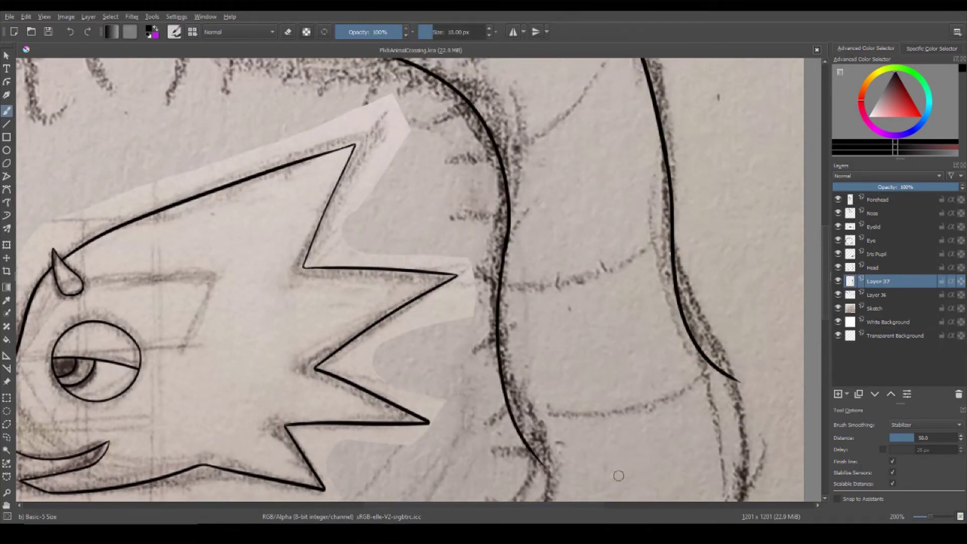
- Hide the Sketch layer and clean up the joins between the upper and extended wreath curves with the eraser
click(838, 308)
scroll(728, 244, up, 1)
scroll(728, 244, up, 2)
scroll(535, 274, down, 3)
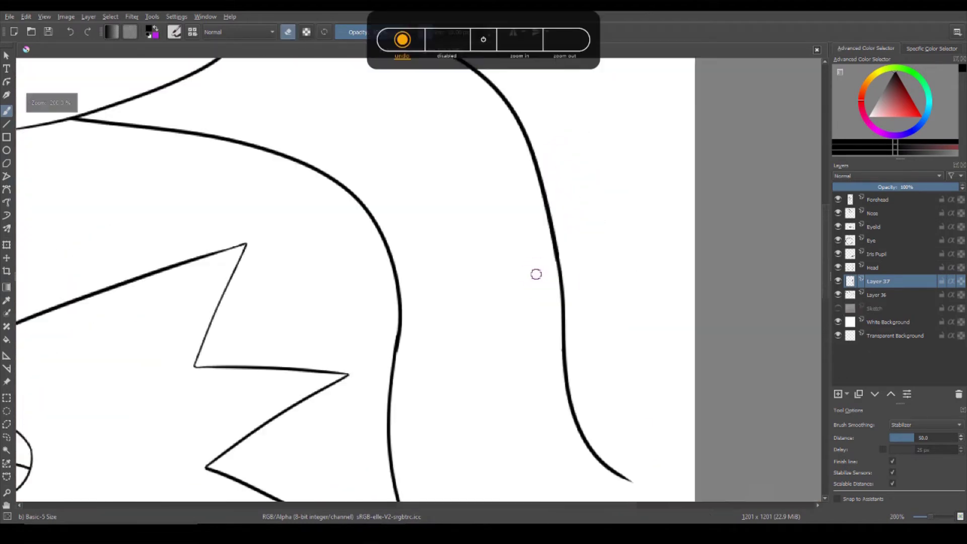
scroll(583, 213, up, 1)
key(Page_Down)
scroll(559, 273, up, 2)
key(e)
key(Page_Up)
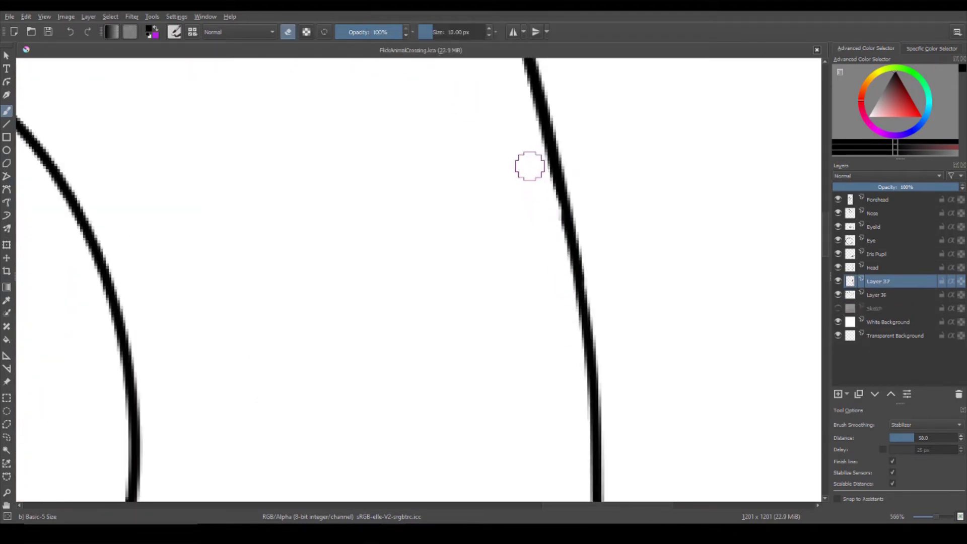
- Delete Layer 37 and Layer 36 with the wreath linework
scroll(533, 390, down, 6)
click(958, 394)
click(959, 394)
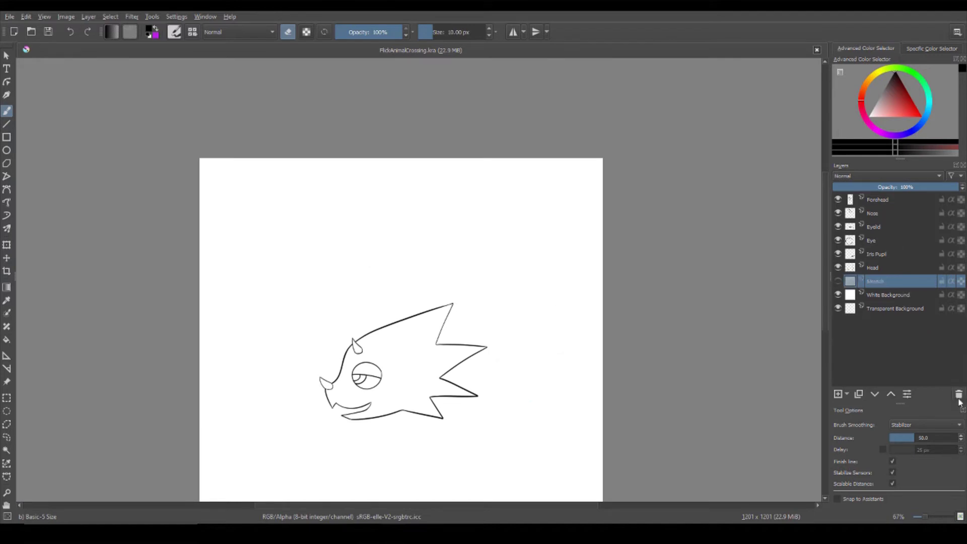
- Add a new layer between Head and Sketch, pick a muted red and select the head's interior with the contiguous selection tool
scroll(464, 353, up, 2)
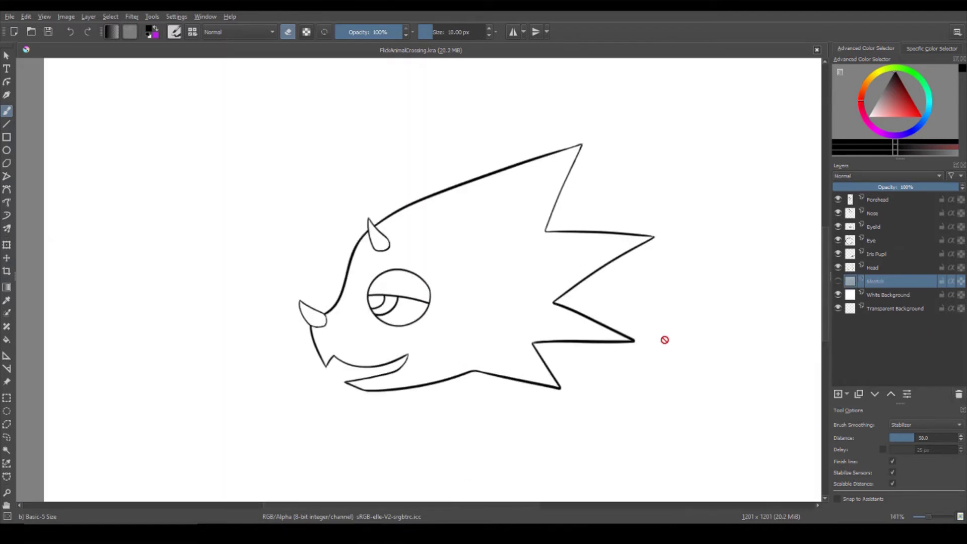
key(Insert)
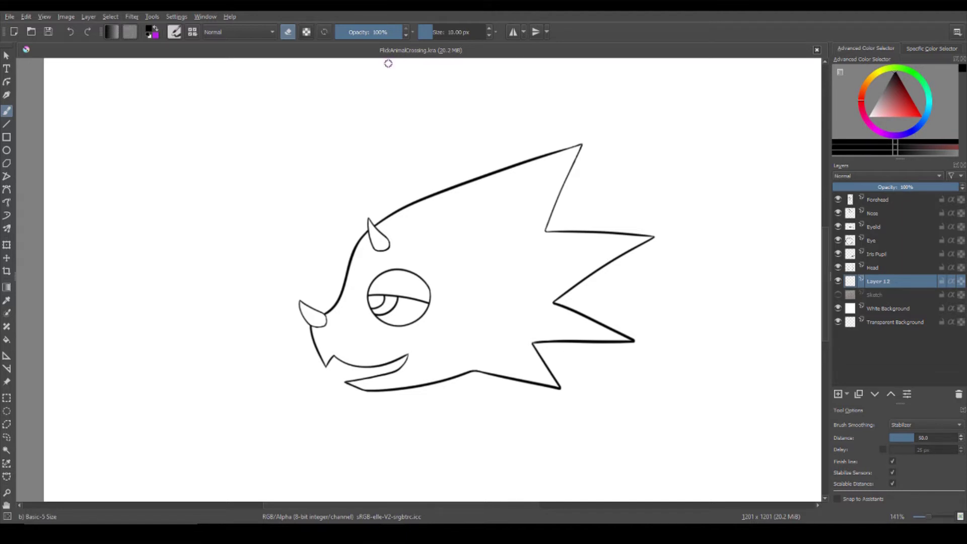
click(899, 109)
scroll(492, 307, up, 1)
key(ctrl+w)
click(496, 288)
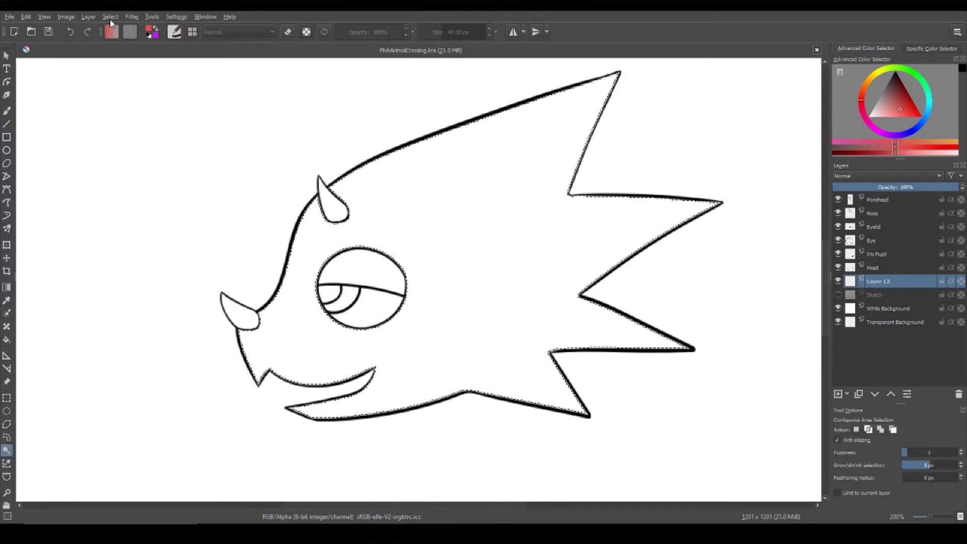
- Paint the selected head area solid red with a 40 px brush and clear the selection
key(b)
mouse_move(335, 205)
mouse_down()
mouse_move(533, 109)
mouse_move(559, 302)
mouse_move(556, 236)
mouse_move(437, 161)
mouse_move(315, 238)
mouse_move(307, 382)
mouse_move(507, 278)
mouse_move(507, 346)
mouse_move(302, 408)
mouse_up()
key(ctrl+shift+a)
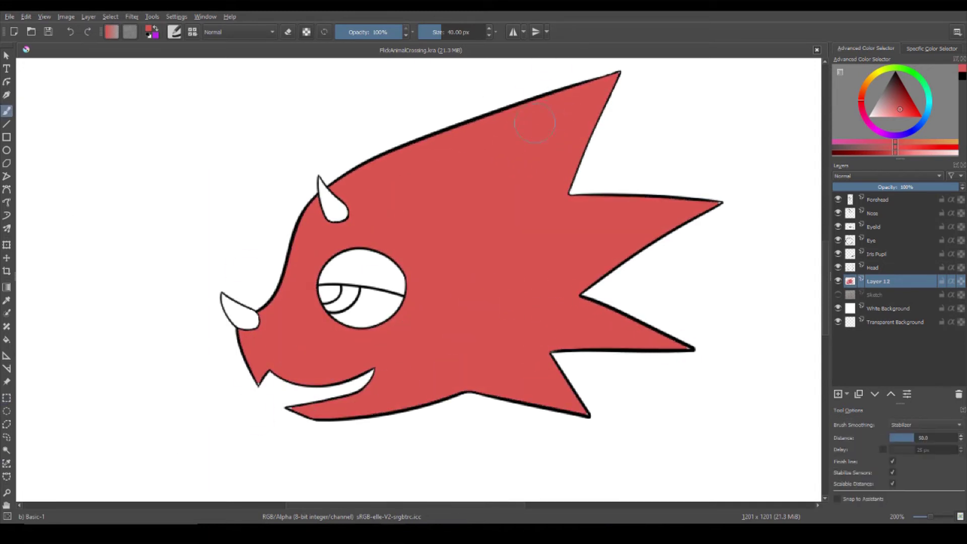
- Set the brush size to 2 px and paint red into the unfilled gaps at the spike tips
scroll(761, 169, up, 3)
click(451, 33)
text(2)
key(Return)
scroll(602, 248, up, 3)
scroll(644, 241, down, 3)
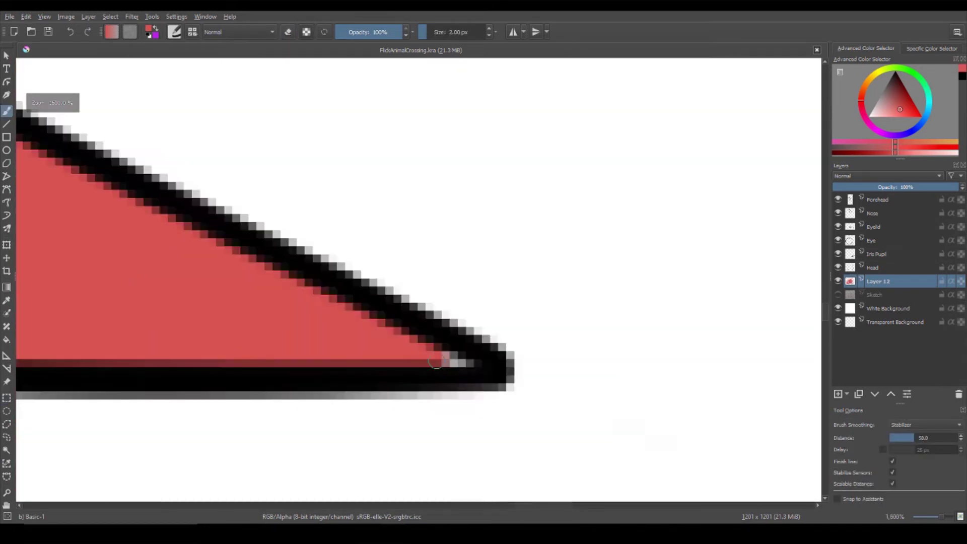
key(e)
scroll(159, 418, down, 5)
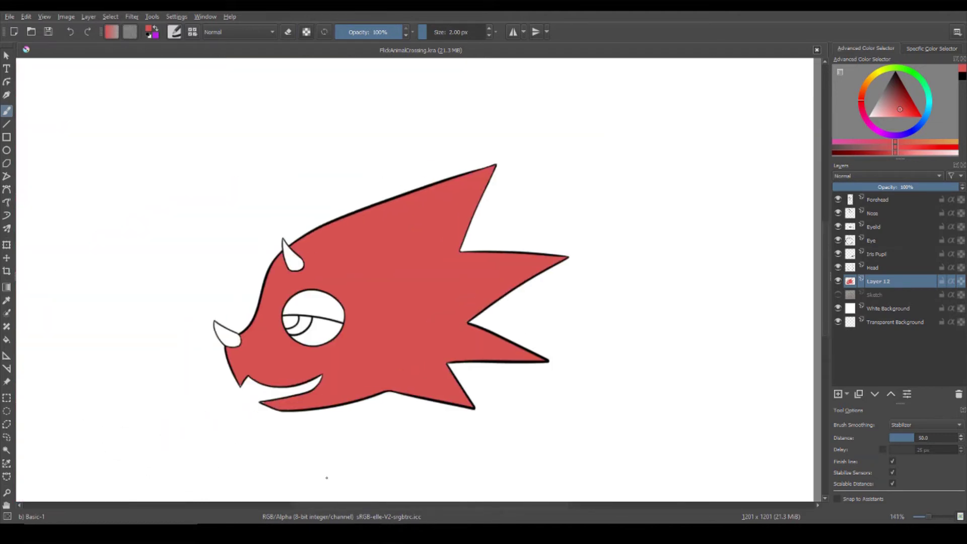
- Add a new layer above the red head layer, select the upper eyelid area and fill it with magenta-pink at 40 px
scroll(265, 400, up, 8)
scroll(204, 335, down, 3)
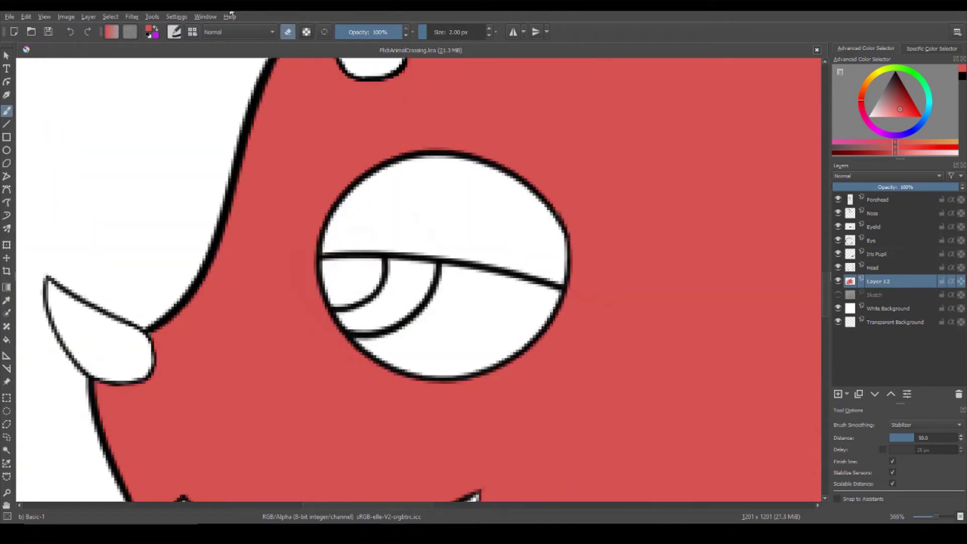
scroll(818, 252, down, 4)
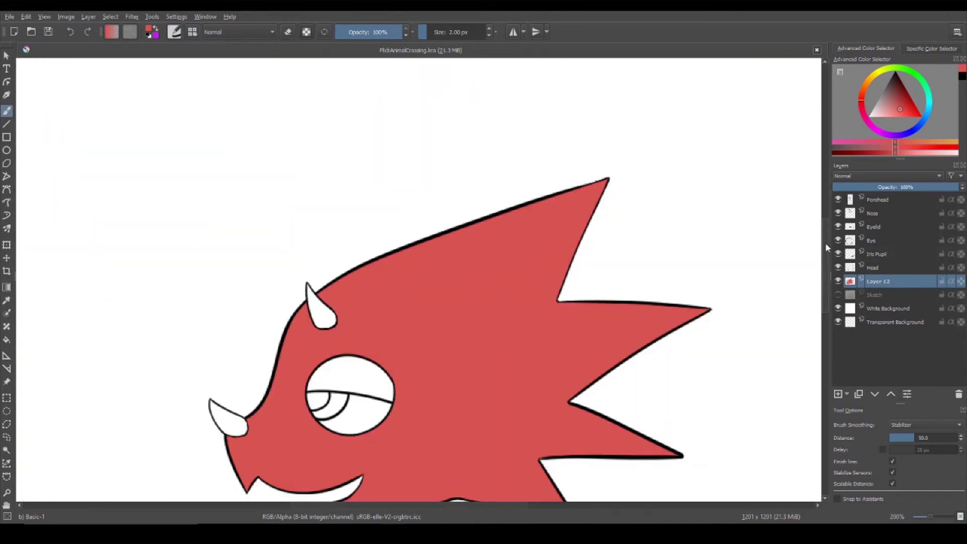
click(920, 89)
key(Insert)
scroll(342, 307, up, 2)
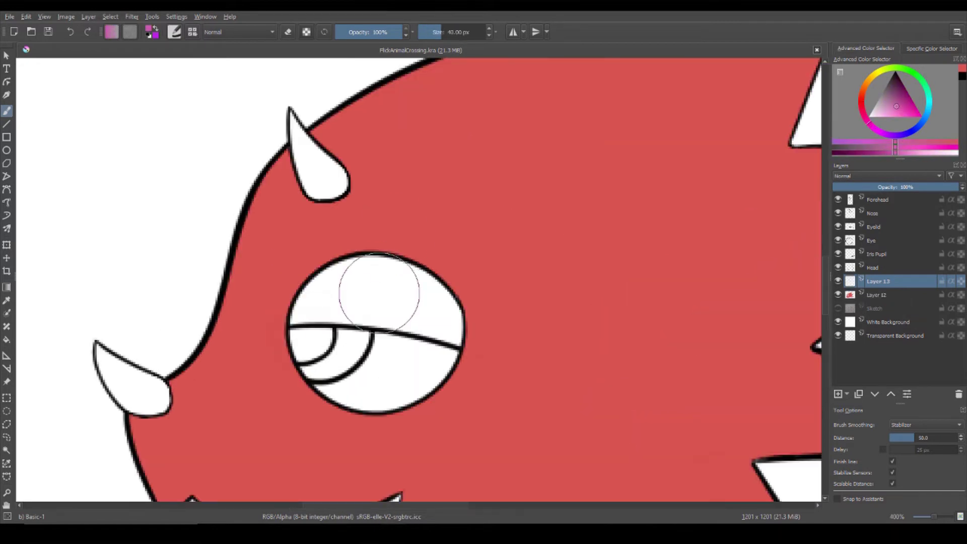
key(q)
click(376, 299)
key(ctrl+alt+g)
click(497, 284)
key(shift+BackSpace)
key(ctrl+r)
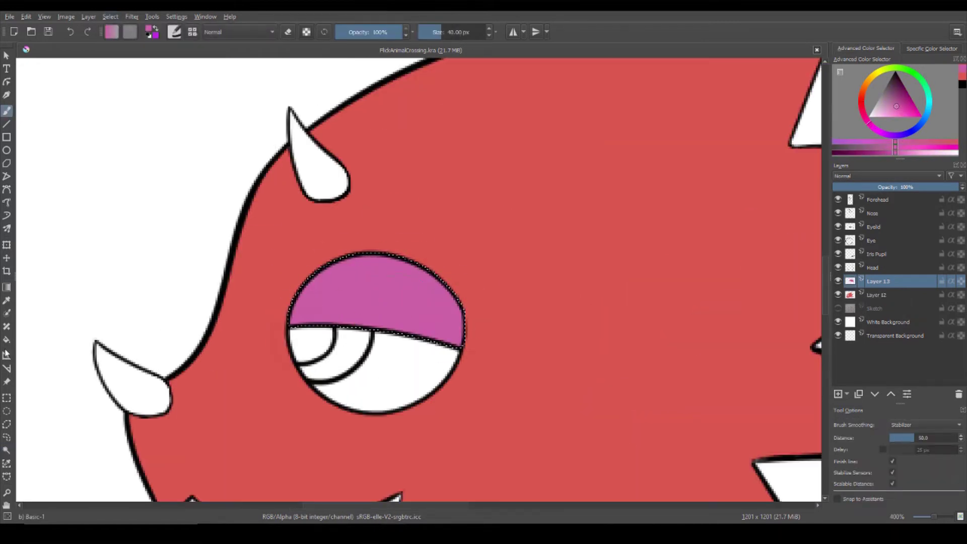
- Recolour the eyelid with a more muted pink while preserving the layer's alpha
scroll(310, 375, down, 3)
click(895, 103)
key(b)
scroll(612, 300, up, 3)
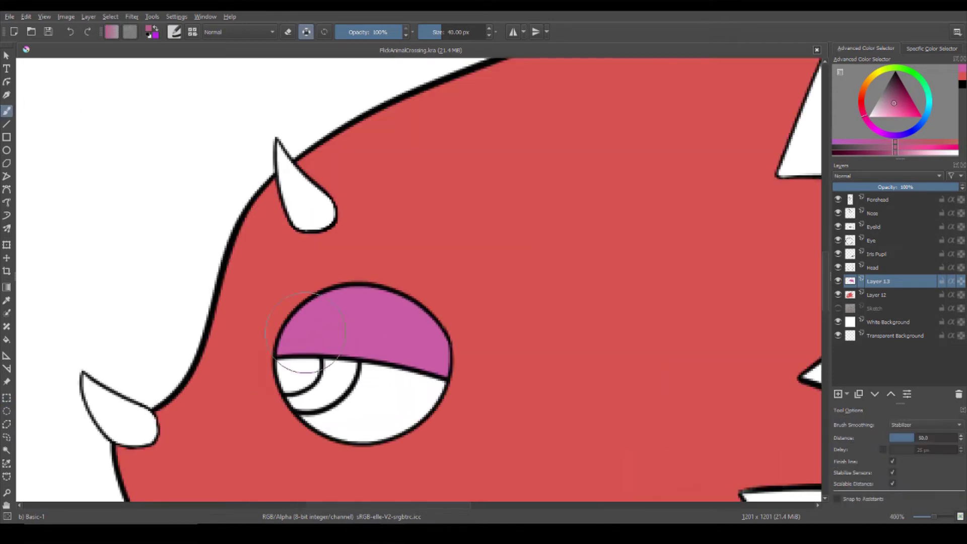
key(shift+BackSpace)
- Add a new layer, select the interiors of both horns and fill them with pale yellow
scroll(612, 299, down, 1)
click(874, 75)
click(885, 113)
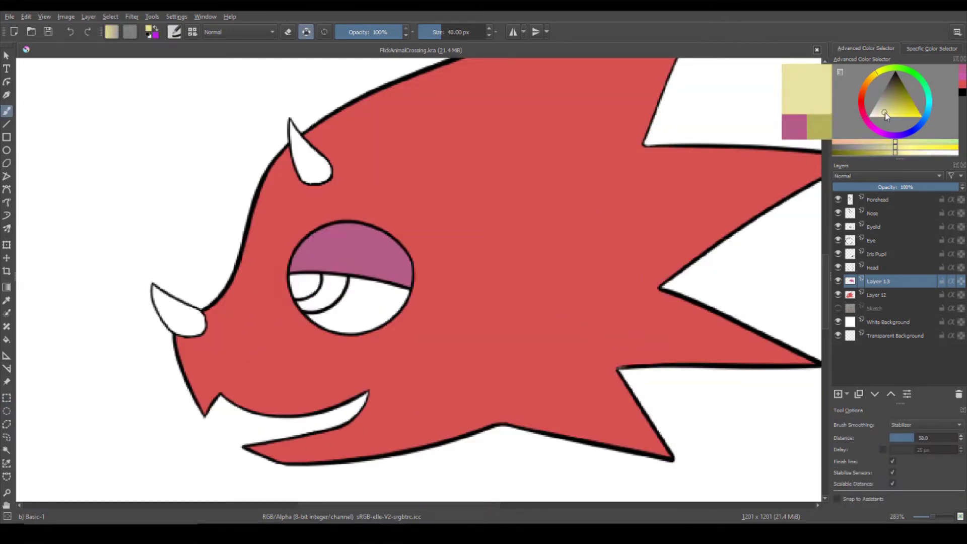
key(Insert)
key(q)
click(308, 163)
shift+click(177, 309)
key(ctrl+alt+g)
key(Return)
key(b)
key(shift+BackSpace)
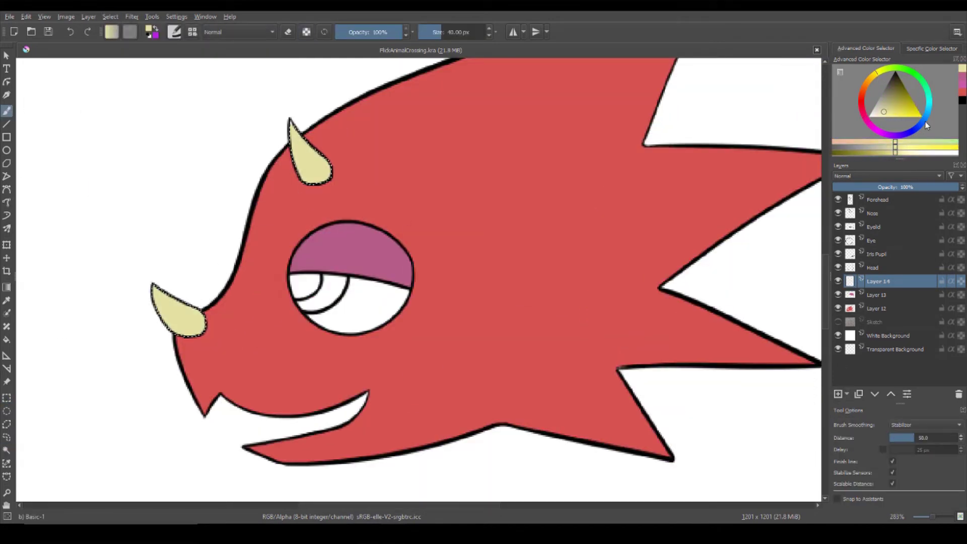
- Recolour the horns a stronger yellow and clean up the fill along their outlines with a 2 px brush
scroll(122, 185, up, 8)
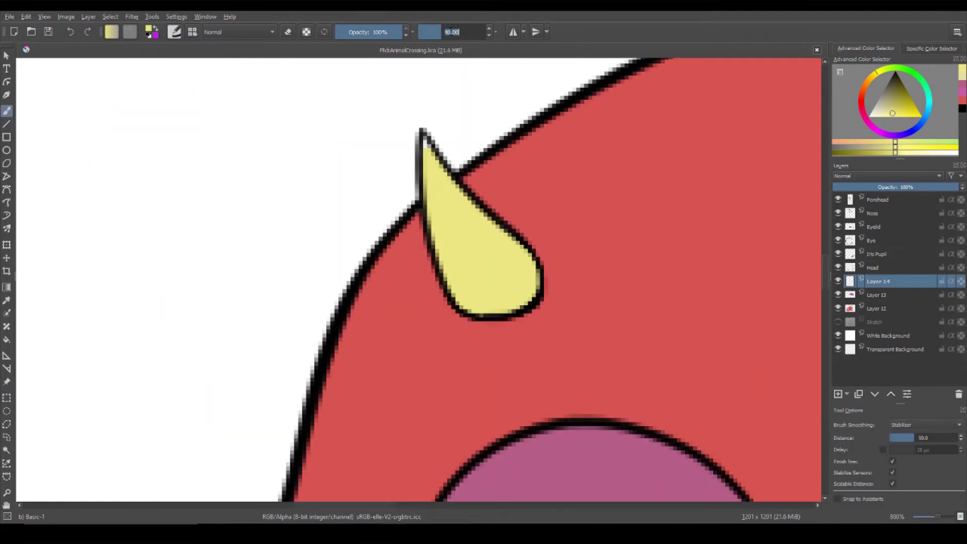
key([)
key([)
key([)
key([)
key([)
key([)
key([)
key([)
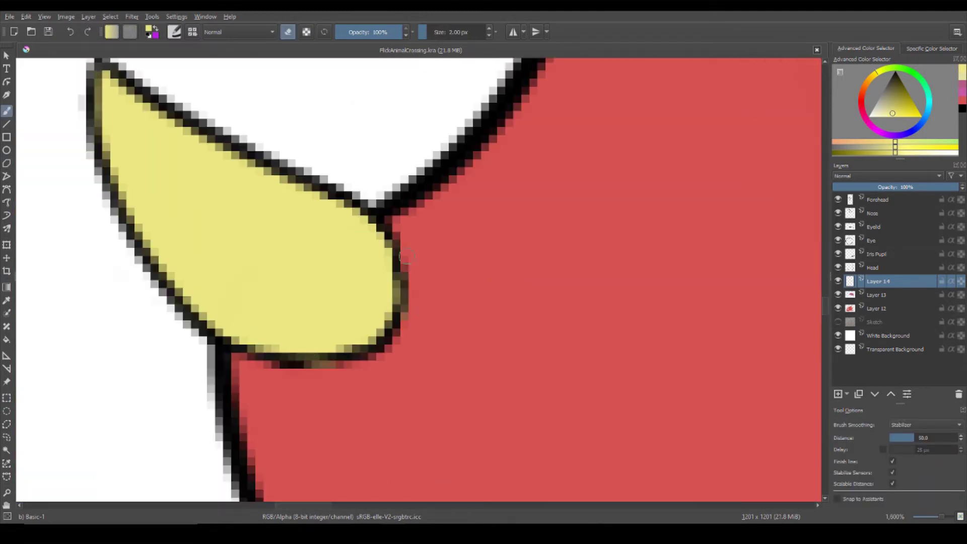
scroll(409, 320, down, 9)
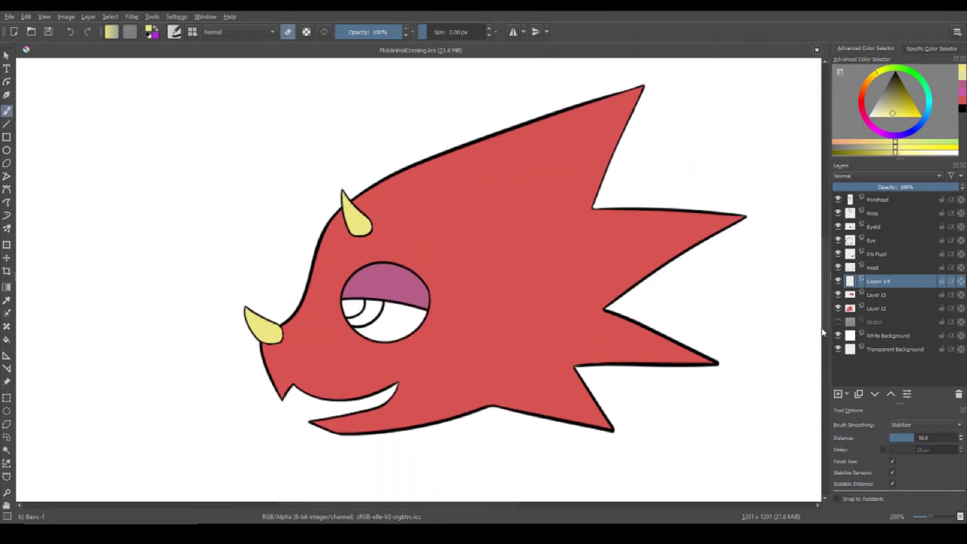
- Add a new layer, select the outer ring of the iris and fill it with light violet using a 40 px brush
click(906, 138)
click(887, 109)
key(Insert)
scroll(347, 324, up, 3)
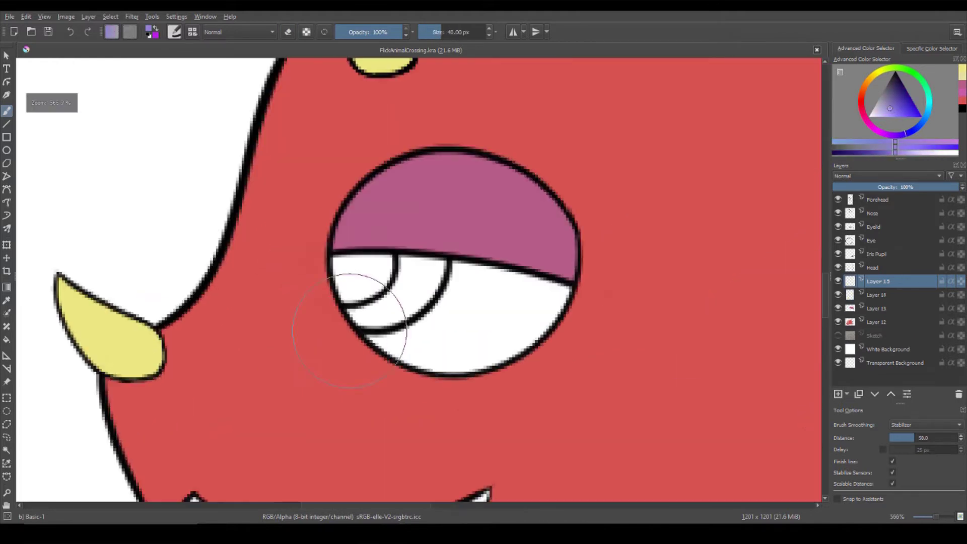
key(w)
click(425, 290)
click(111, 17)
key(Escape)
key(b)
key(shift+BackSpace)
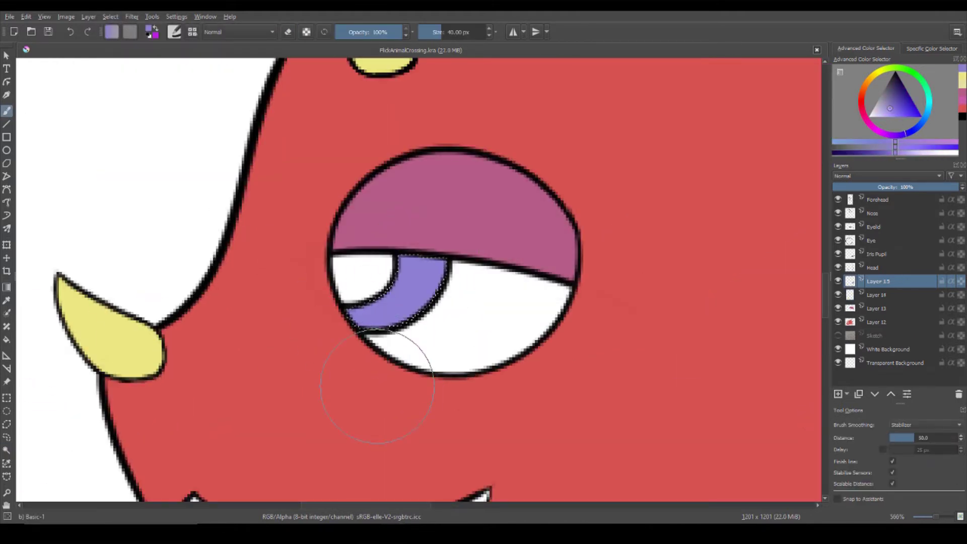
- Repaint the iris in a deeper violet, then select the pupil and fill it on a new layer
click(895, 108)
key(w)
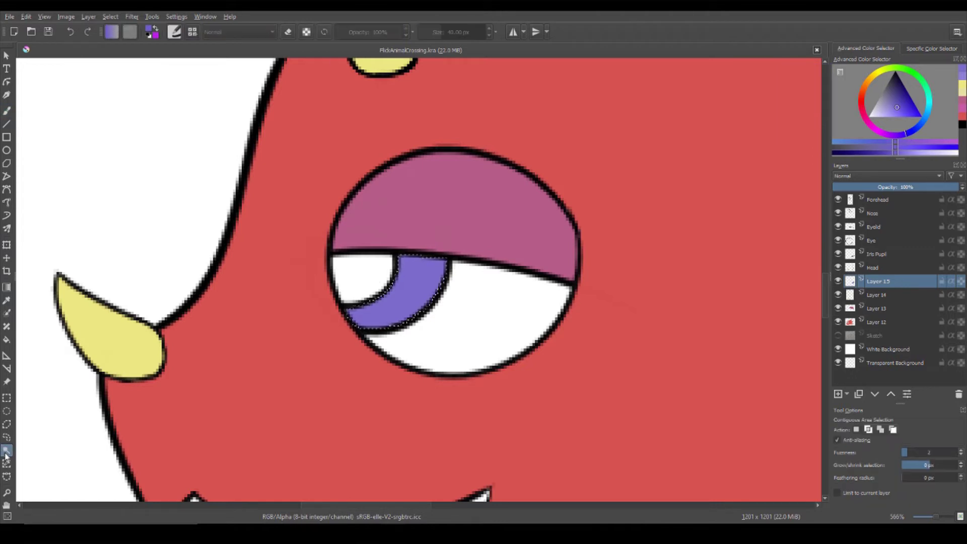
click(370, 280)
key(Insert)
key(shift+BackSpace)
key(ctrl+shift+a)
scroll(503, 280, down, 3)
key(ctrl+r)
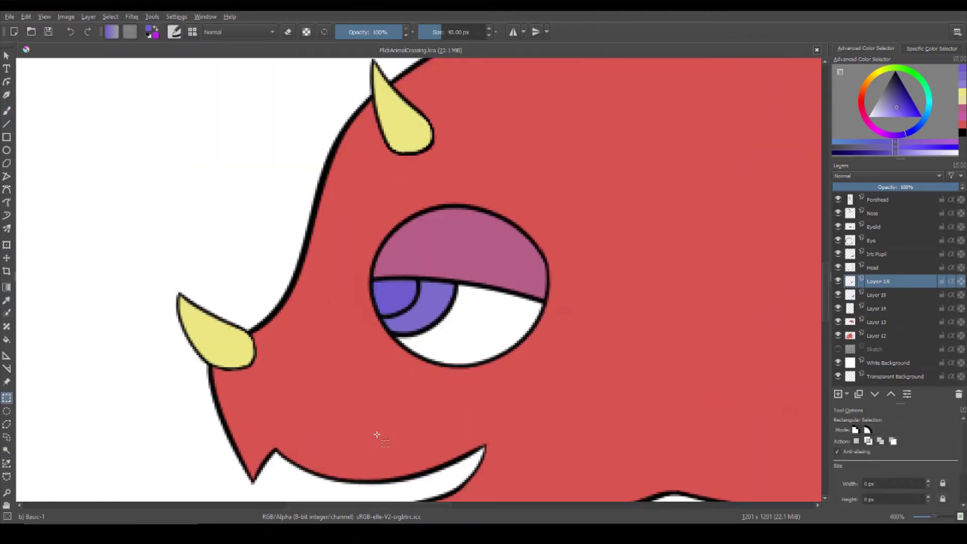
- Preserve the pupil layer's alpha and recolour the pupil with a more saturated violet
scroll(378, 439, up, 3)
click(306, 32)
key(b)
scroll(402, 437, down, 4)
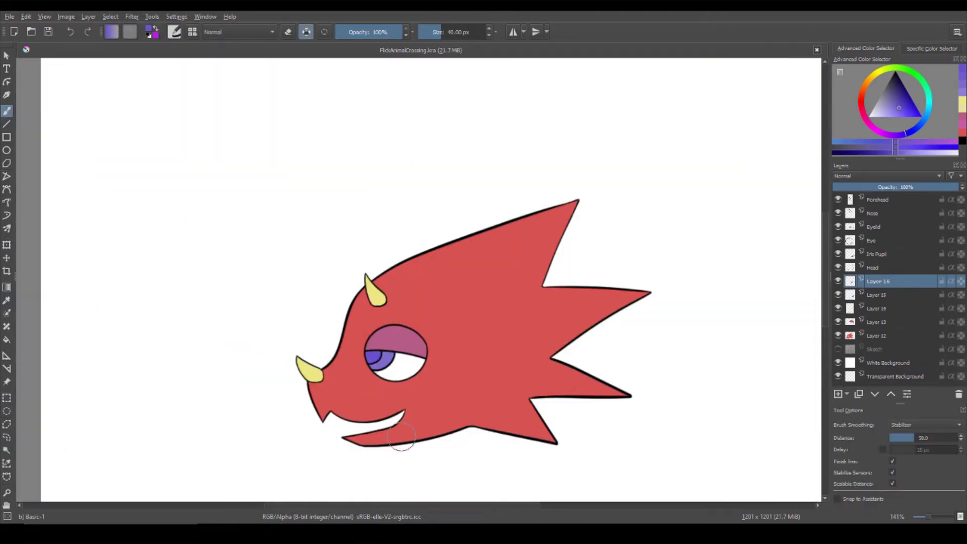
scroll(462, 428, up, 1)
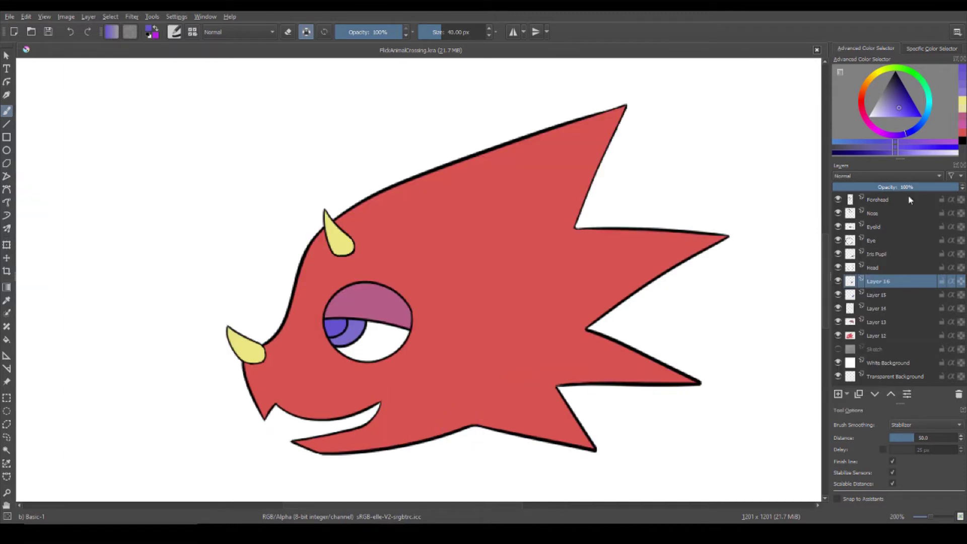
- Rename Layer 12, Layer 13 and Layer 14 as Head Color, Eyelid Color and Spine Color
double_click(878, 335)
text(Head Color)
key(Return)
double_click(885, 323)
text(Eyelid Color)
key(Return)
double_click(872, 309)
text(Sc)
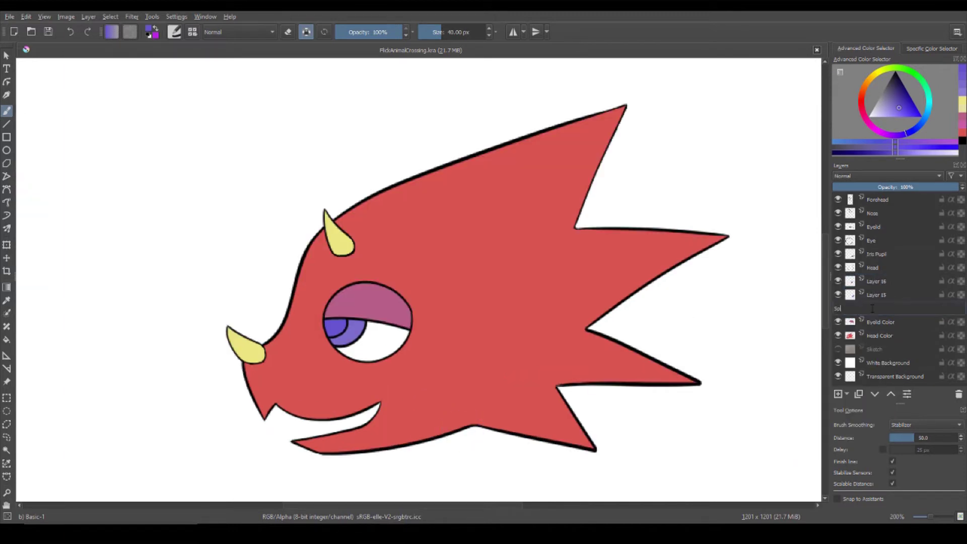
key(Return)
- Rename Layer 15 as Iris Color and Layer 16 as Pupil Color
double_click(876, 294)
text(Iris Color)
key(Return)
double_click(882, 282)
text(Pupil Color)
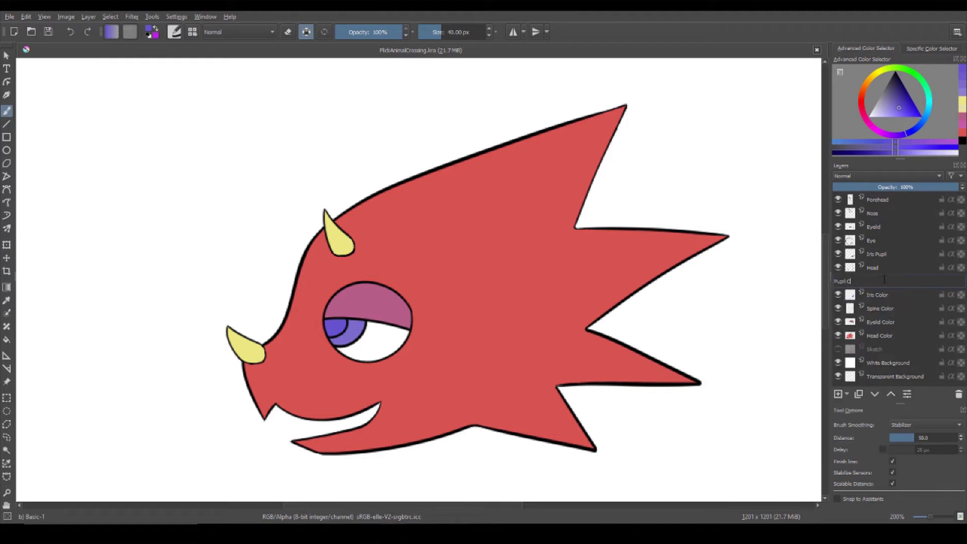
key(Return)
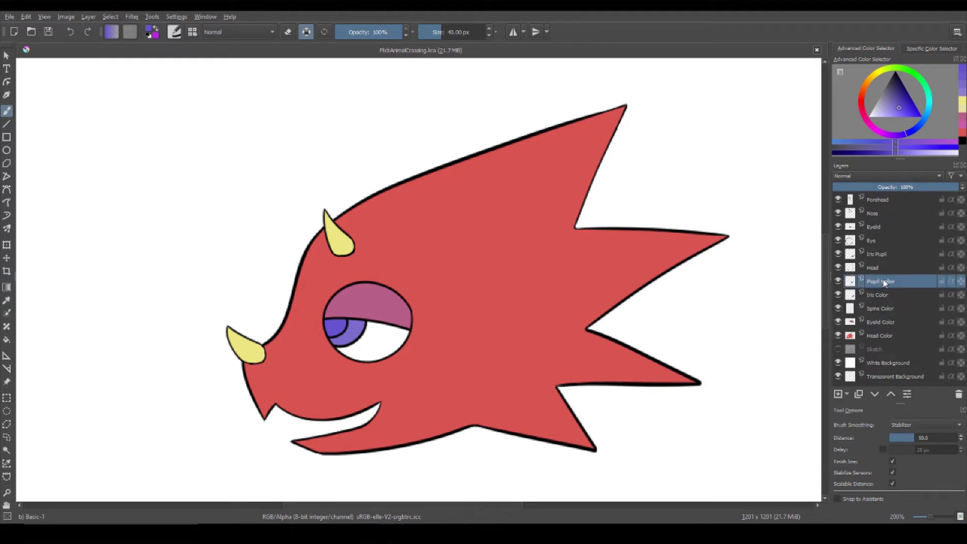
- Sample the head's red, lighten it to pink, and add a new layer above Head Color for the Airbrush Soft preset
key(p)
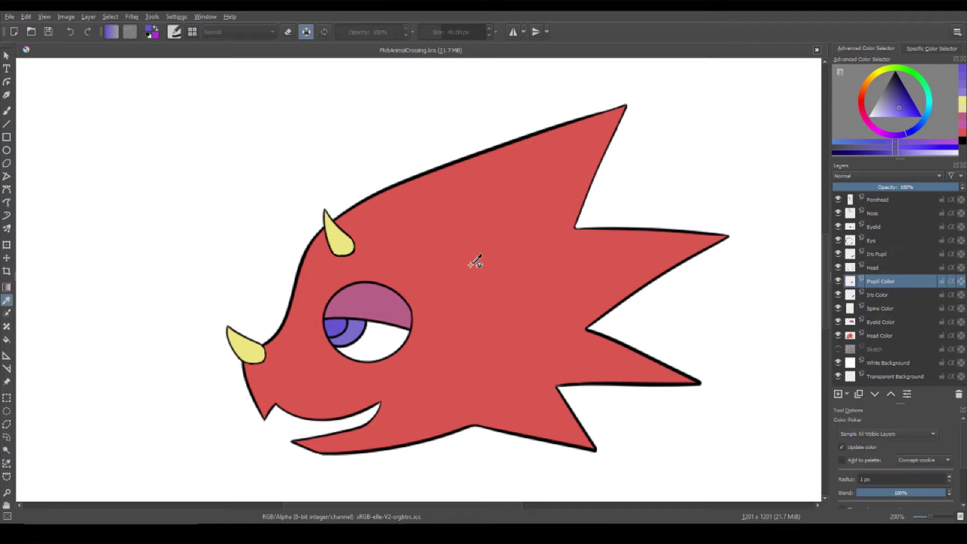
click(475, 259)
click(891, 115)
click(879, 335)
key(Insert)
key(b)
click(174, 31)
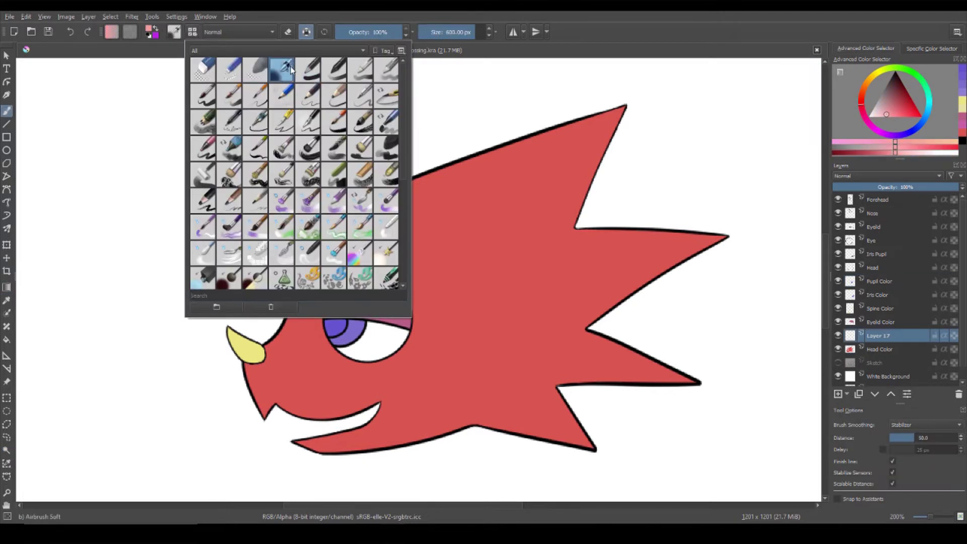
click(296, 65)
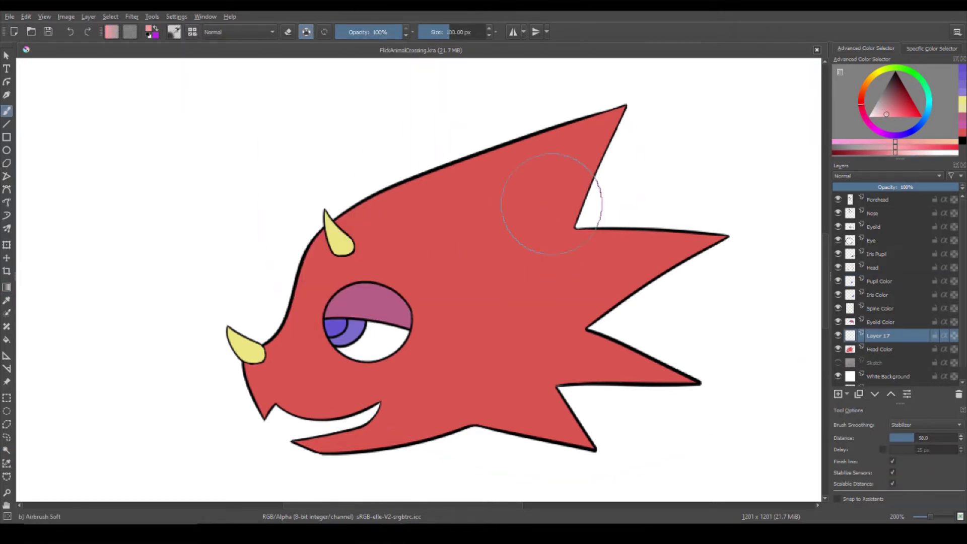
- Airbrush pink highlights along the head's upper edge and spikes at 15% opacity and 100 px, erasing the excess inside at 65% opacity
mouse_move(620, 121)
mouse_down()
mouse_move(460, 155)
mouse_move(270, 280)
mouse_move(551, 194)
mouse_up()
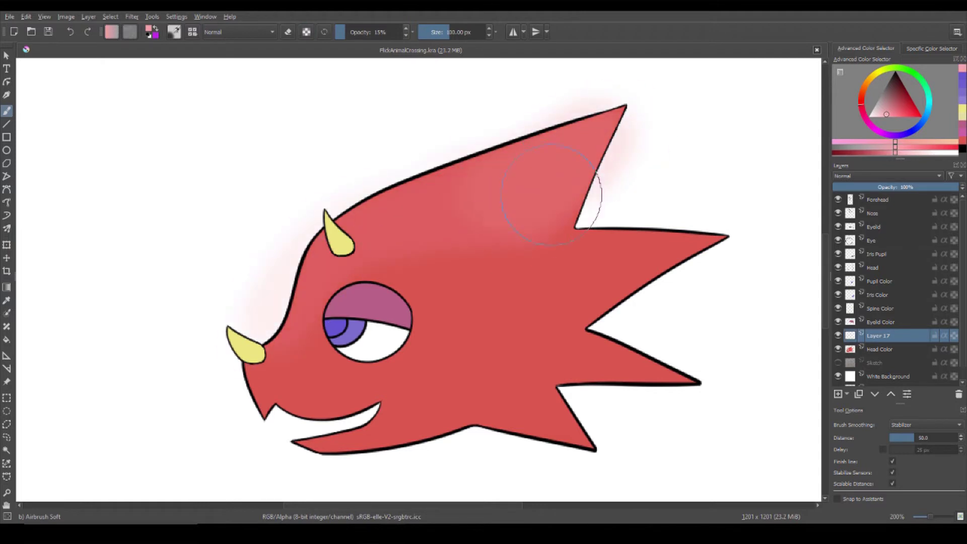
drag(647, 97, 600, 212)
drag(691, 244, 637, 241)
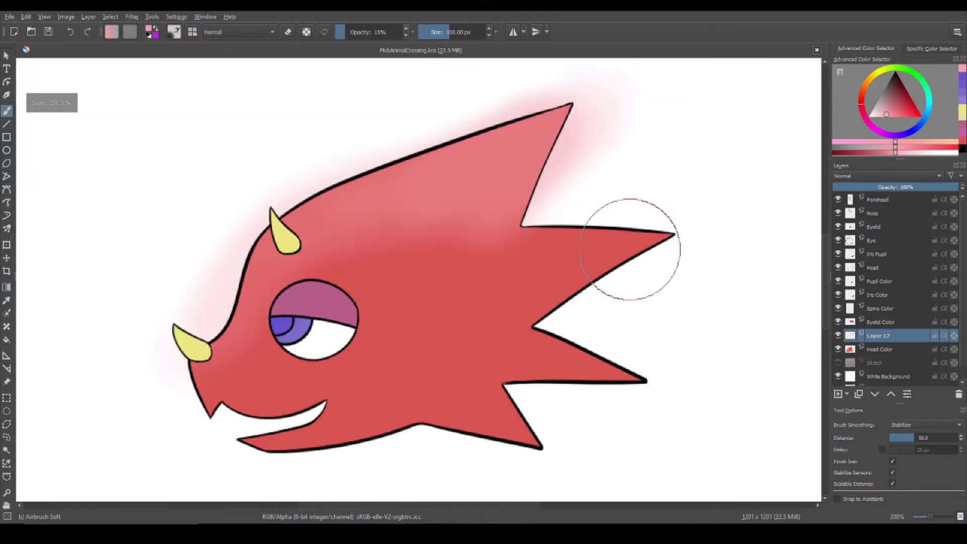
mouse_move(547, 319)
mouse_down()
mouse_move(600, 324)
mouse_move(514, 443)
mouse_up()
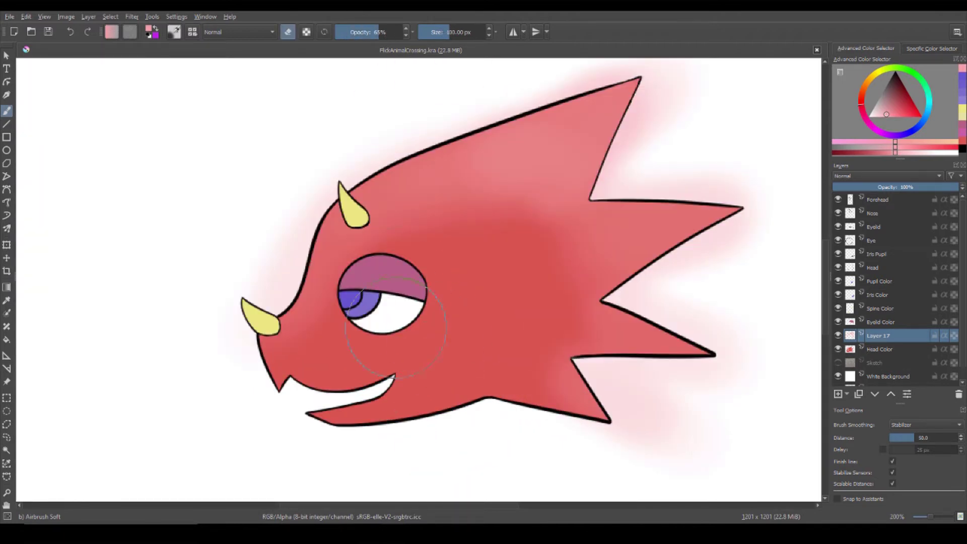
scroll(461, 437, down, 4)
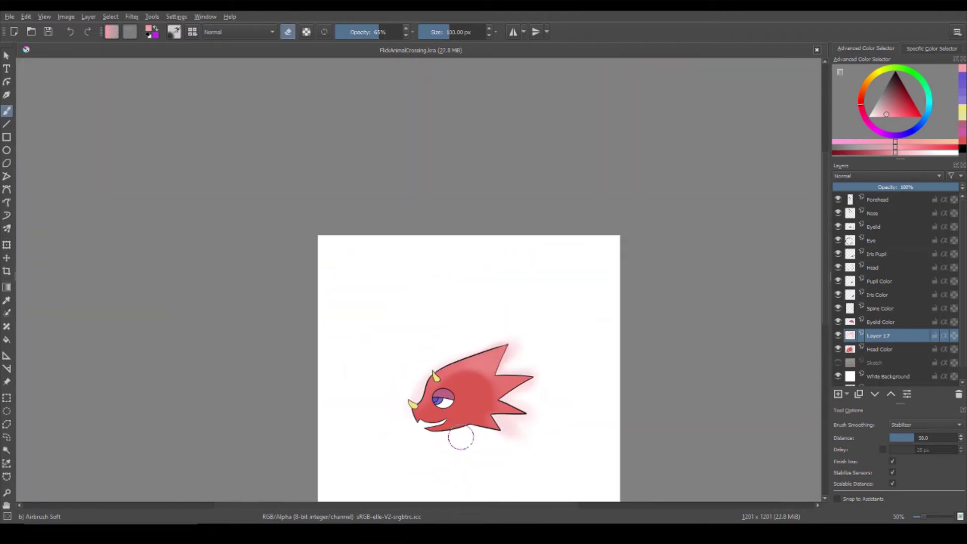
scroll(470, 429, up, 4)
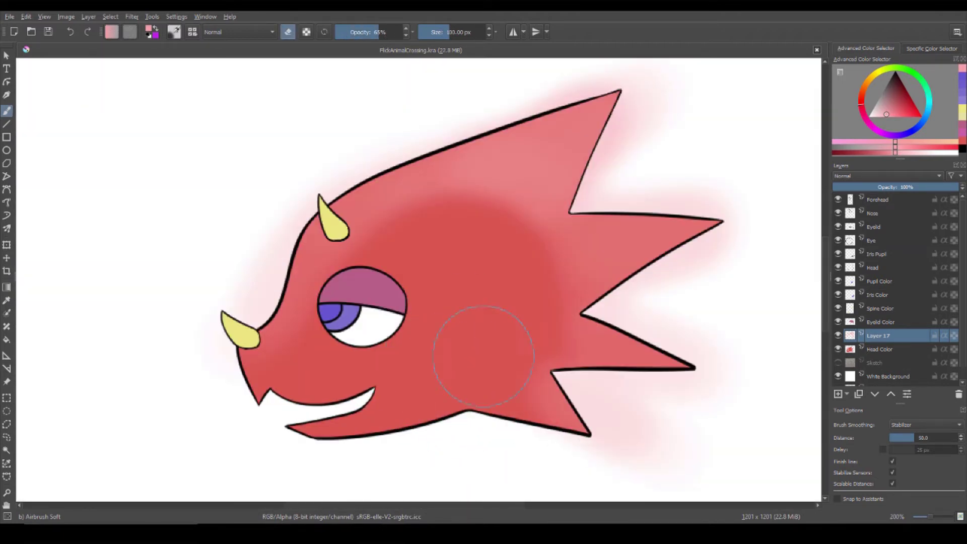
- Add a new layer and airbrush a lighter pink curved highlight across the cheek behind the eye
click(881, 115)
key(e)
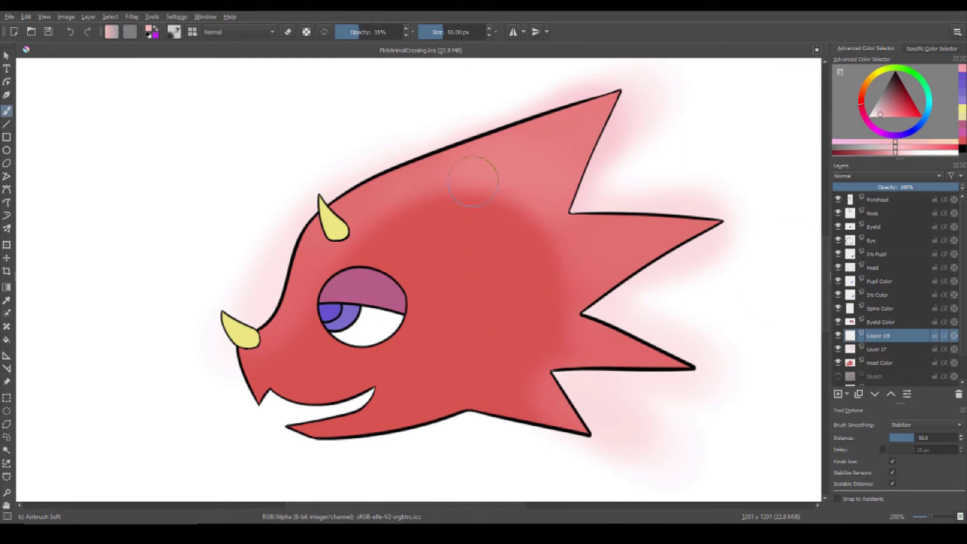
mouse_move(474, 181)
mouse_down()
mouse_move(560, 287)
mouse_move(529, 242)
mouse_up()
key(ctrl+z)
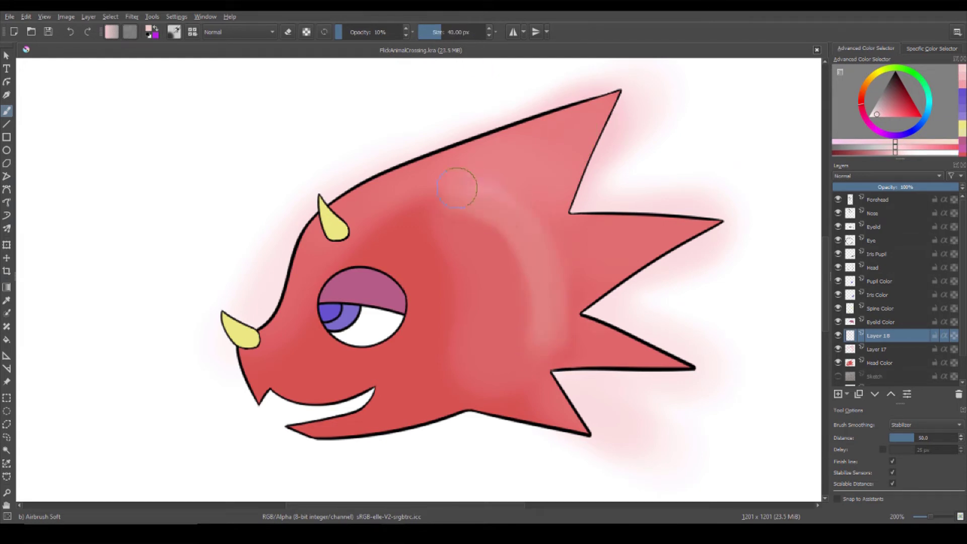
- Add another layer, airbrush a brighter thin arc along the cheek highlight and trim it with the eraser at 95% opacity
key(Insert)
scroll(456, 187, down, 1)
scroll(483, 363, up, 2)
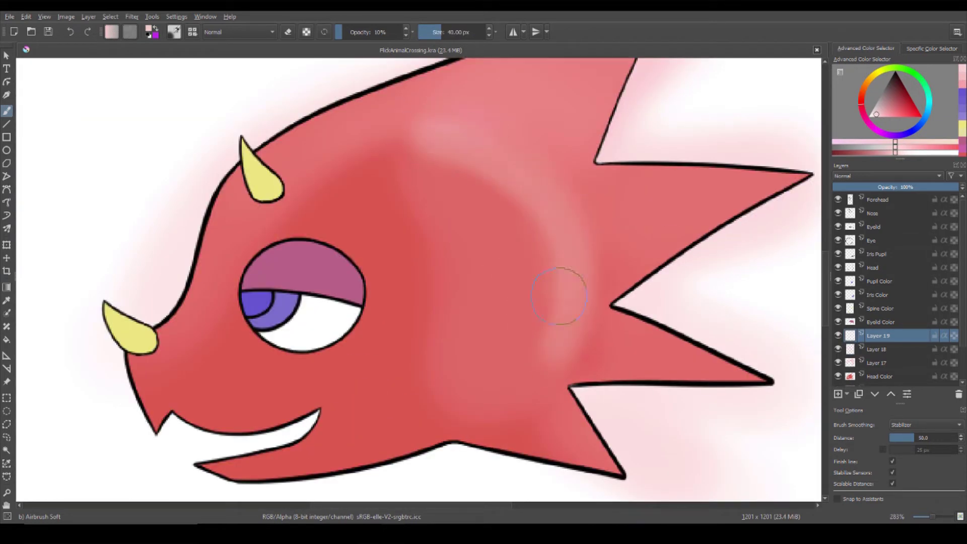
key(e)
key(1)
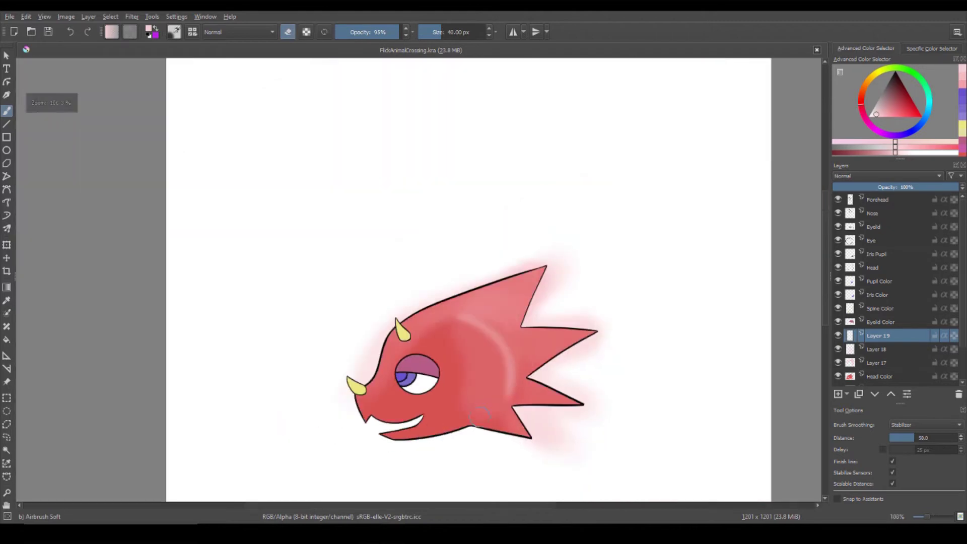
key(equal)
key(t)
key(minus)
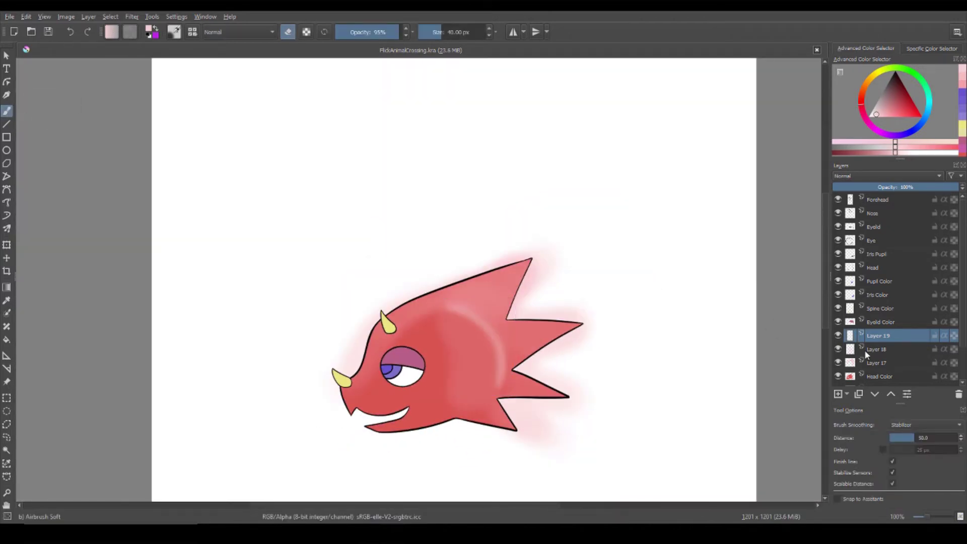
- Merge the highlight layers Layer 19 and Layer 18 down into Layer 17
click(864, 349)
key(equal)
key(minus)
key(b)
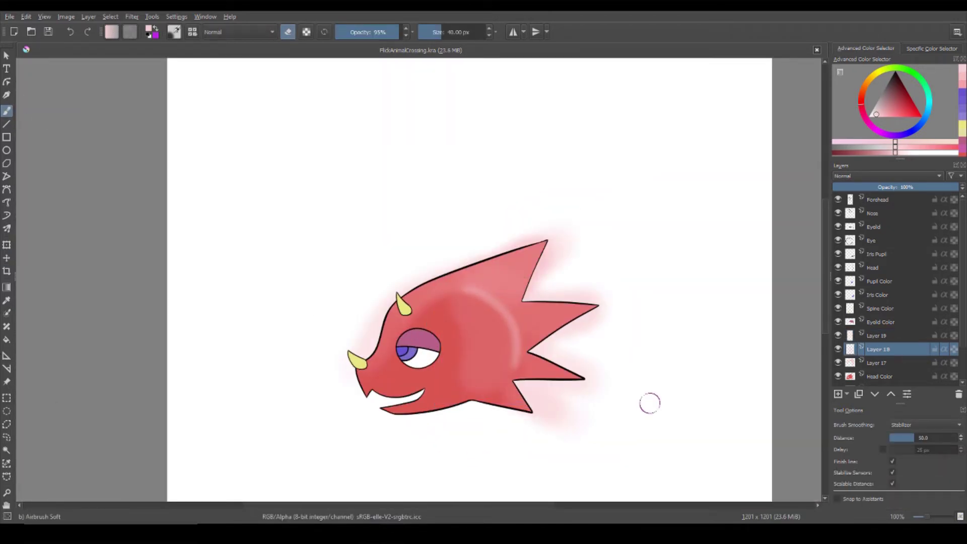
right_click(879, 349)
click(846, 174)
- Choose the Blender Blur preset and soften the head's merged highlights with a 300 px brush at 10% opacity
click(173, 32)
click(382, 54)
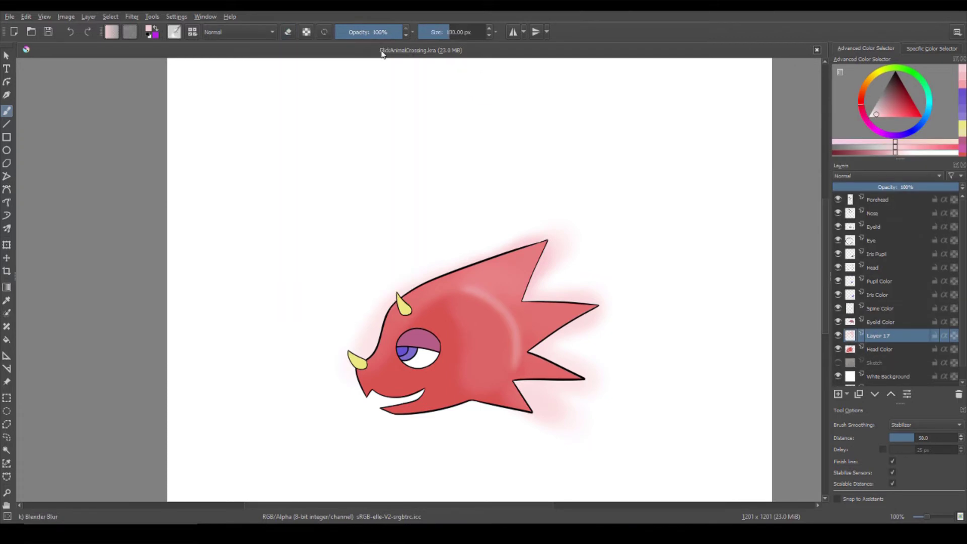
mouse_move(509, 302)
mouse_down()
mouse_move(511, 390)
mouse_move(421, 443)
mouse_up()
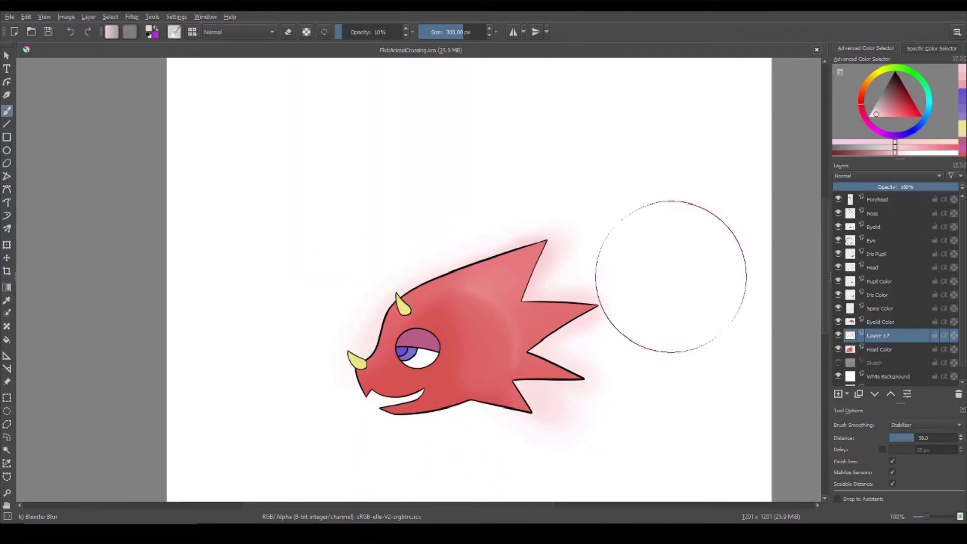
- Rename Layer 17 as Head Shading
double_click(878, 336)
text(Head Shading)
key(Return)
- Select the area outside the head from the Head Color layer and clear the highlight spill there on Head Shading
click(837, 335)
click(856, 349)
click(6, 450)
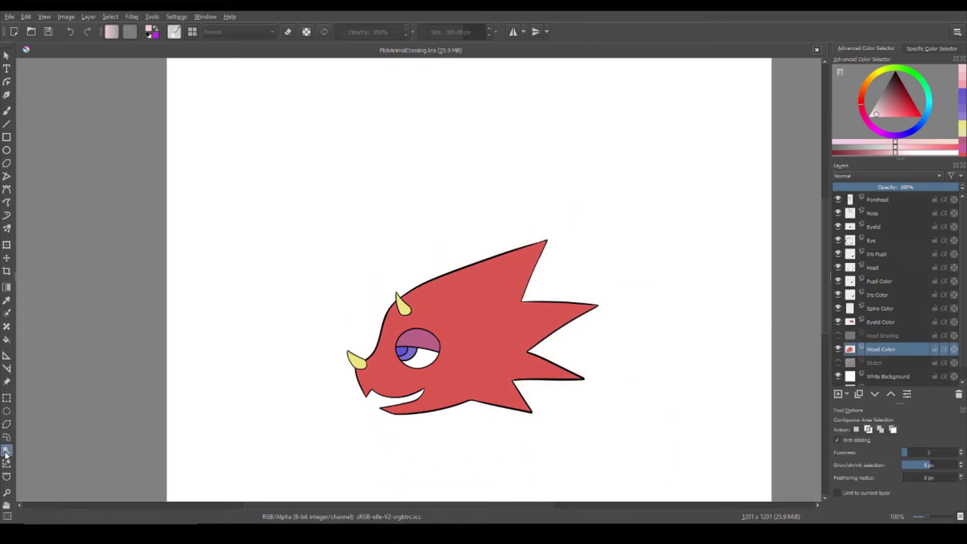
click(111, 16)
click(503, 280)
click(886, 335)
click(838, 336)
click(103, 18)
click(123, 40)
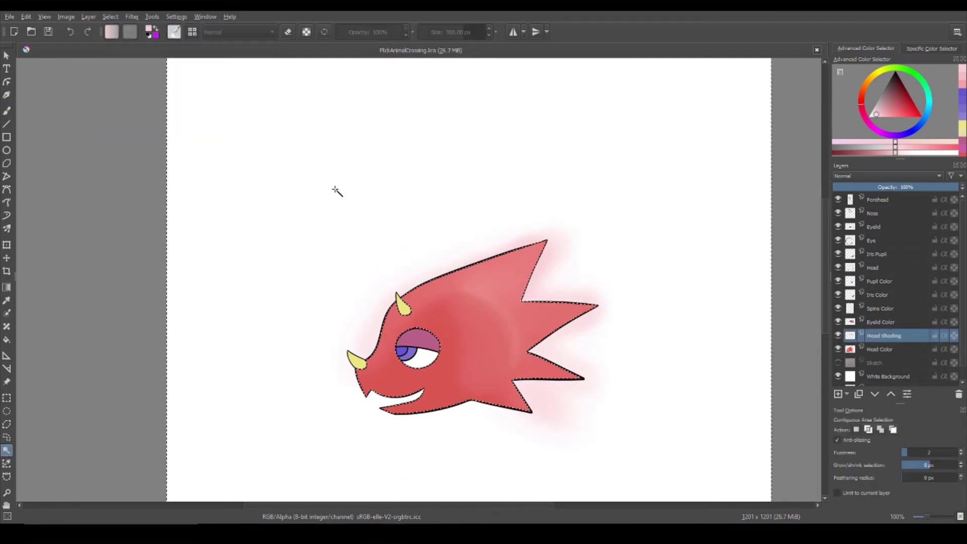
key(ctrl+r)
scroll(504, 405, up, 2)
- Add a new layer and shade the lower jaw, spike edges and cheek in dark red with Airbrush Soft at 15% opacity
key(Insert)
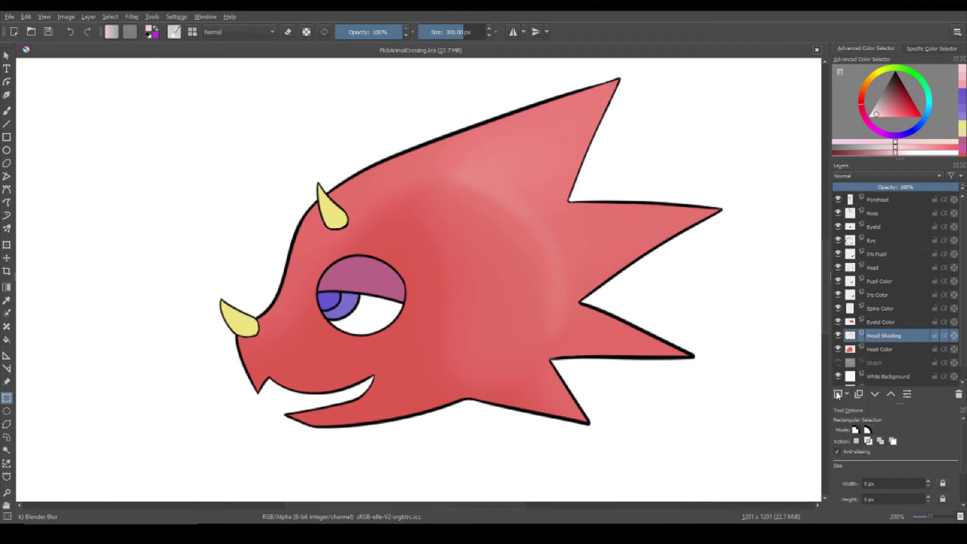
click(894, 101)
click(174, 31)
click(227, 75)
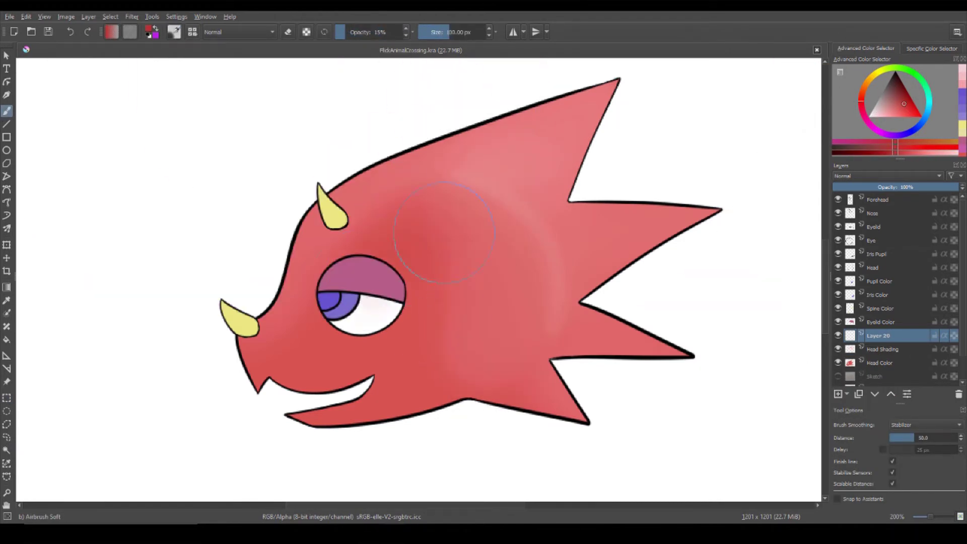
mouse_move(444, 233)
mouse_down()
mouse_move(293, 208)
mouse_move(432, 246)
mouse_move(470, 291)
mouse_up()
mouse_move(333, 459)
mouse_down()
mouse_move(423, 410)
mouse_move(296, 443)
mouse_move(579, 376)
mouse_move(658, 80)
mouse_up()
scroll(605, 302, down, 1)
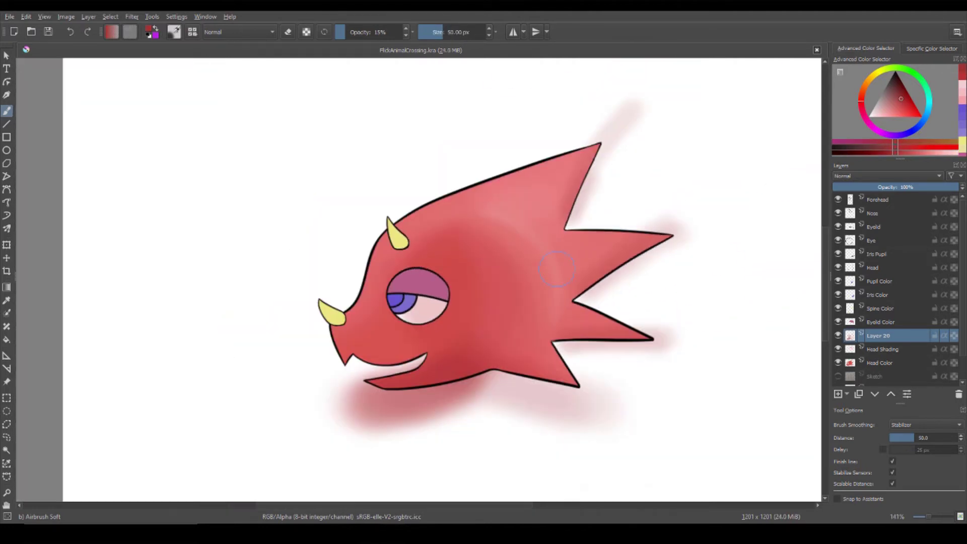
scroll(437, 444, up, 1)
drag(437, 444, 700, 487)
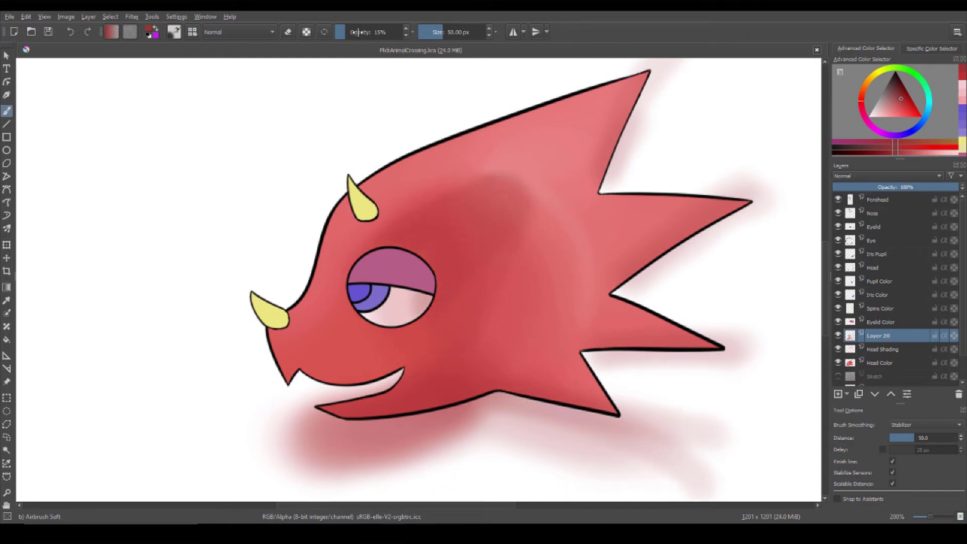
- Try to carve the dark patch behind the eye into a sharp-edged shape with the eraser at 95% opacity, and undo it
drag(504, 191, 432, 195)
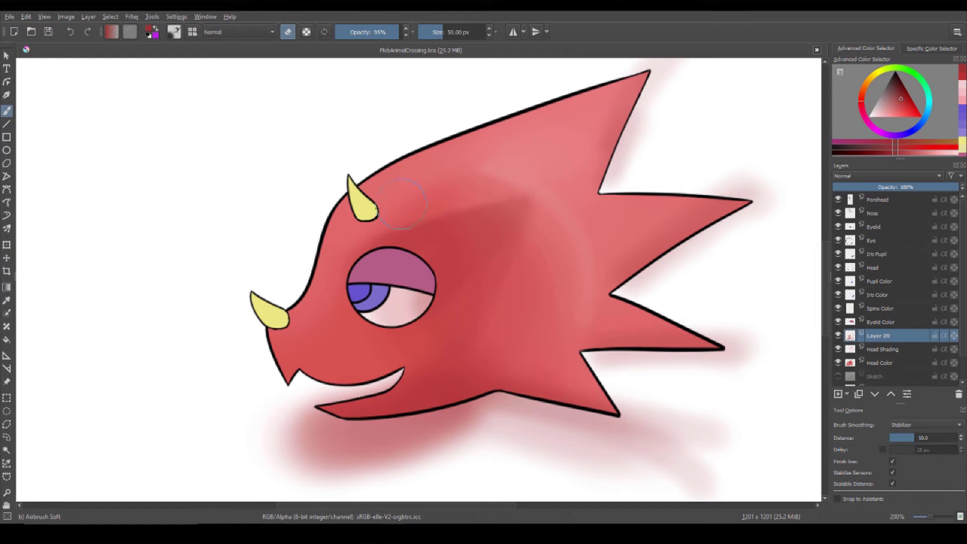
scroll(546, 208, down, 2)
scroll(579, 282, up, 1)
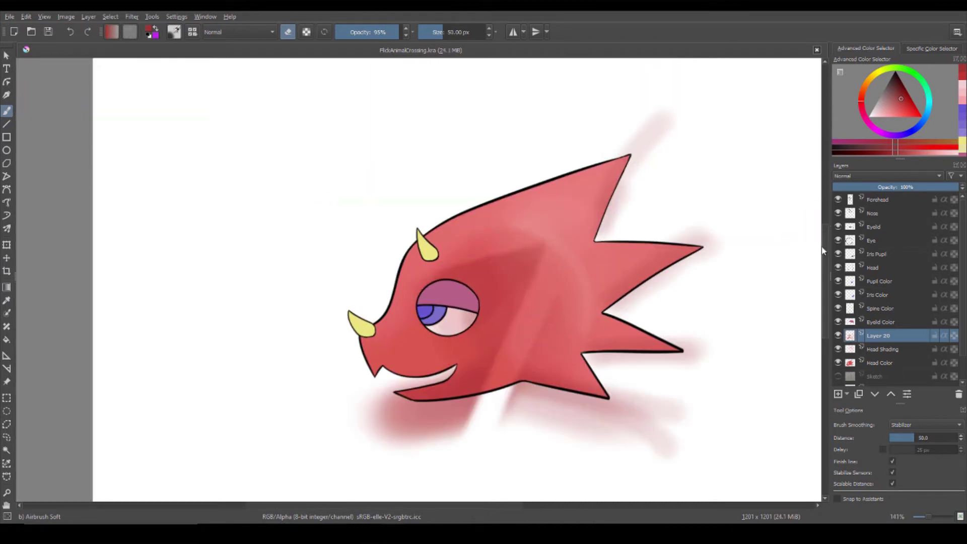
click(25, 16)
- Airbrush dark red shading around the eye, snout and upper mouth line at 20% opacity
scroll(638, 369, up, 1)
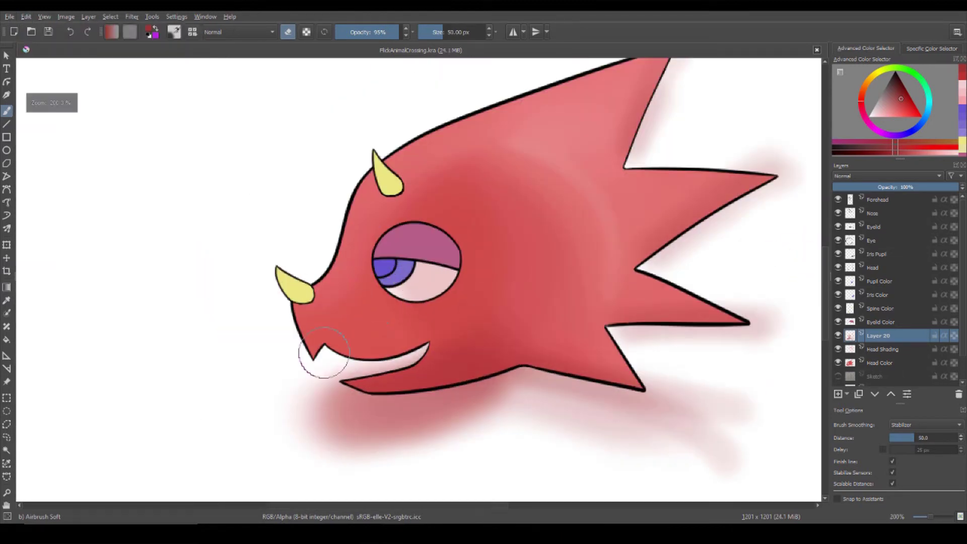
drag(344, 39, 350, 35)
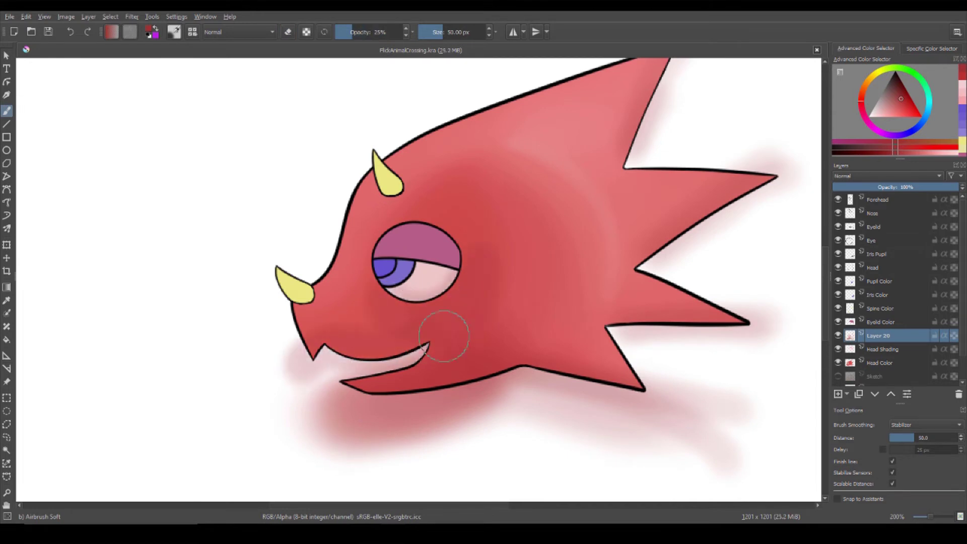
scroll(413, 426, down, 3)
key(i)
scroll(423, 434, up, 3)
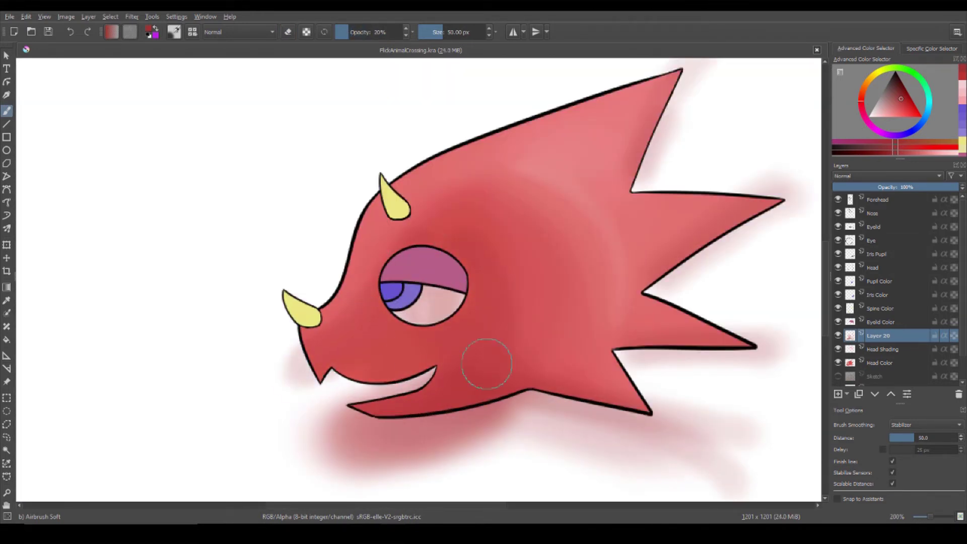
drag(298, 375, 352, 383)
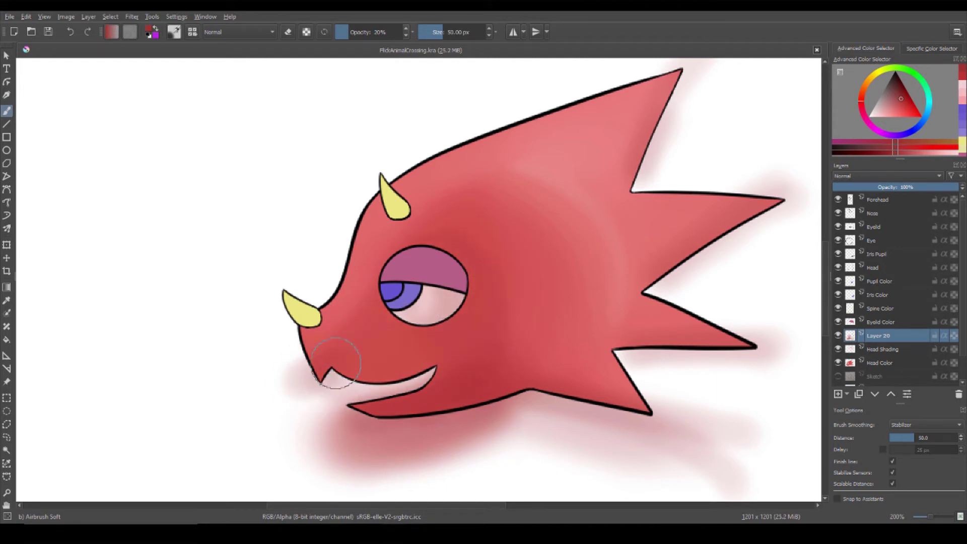
scroll(302, 403, up, 1)
scroll(237, 367, down, 2)
- Soften the dark shading with Blender Blur, using a 300 px brush at 20% opacity and a 100 px brush at 15%
click(174, 32)
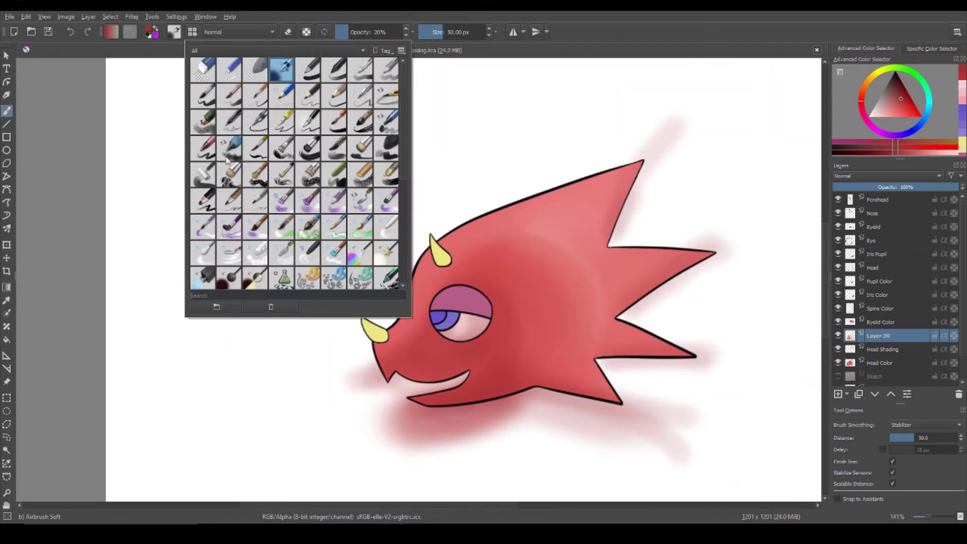
click(307, 224)
click(475, 34)
text(300)
key(Return)
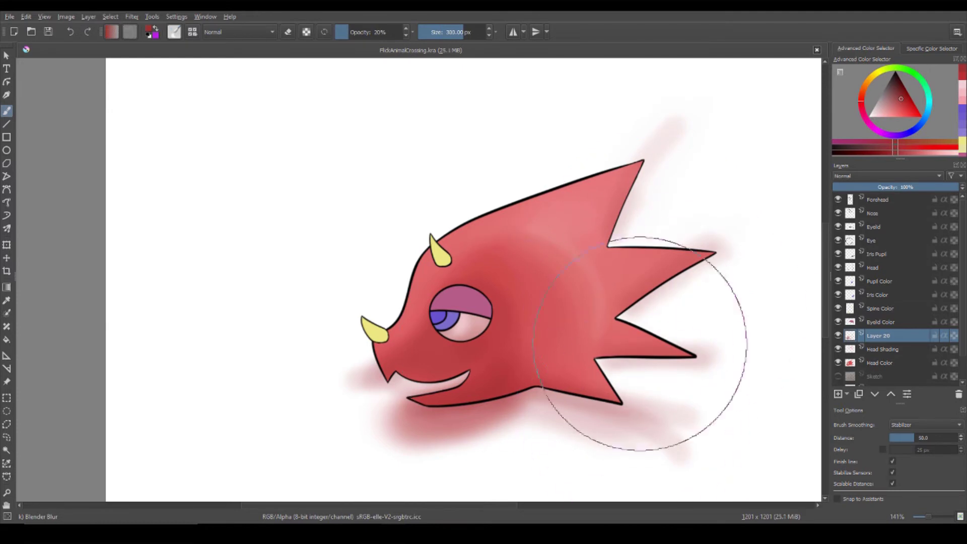
scroll(390, 34, down, 10)
scroll(391, 33, up, 5)
mouse_move(403, 403)
mouse_down()
mouse_move(432, 339)
mouse_move(540, 367)
mouse_move(604, 413)
mouse_up()
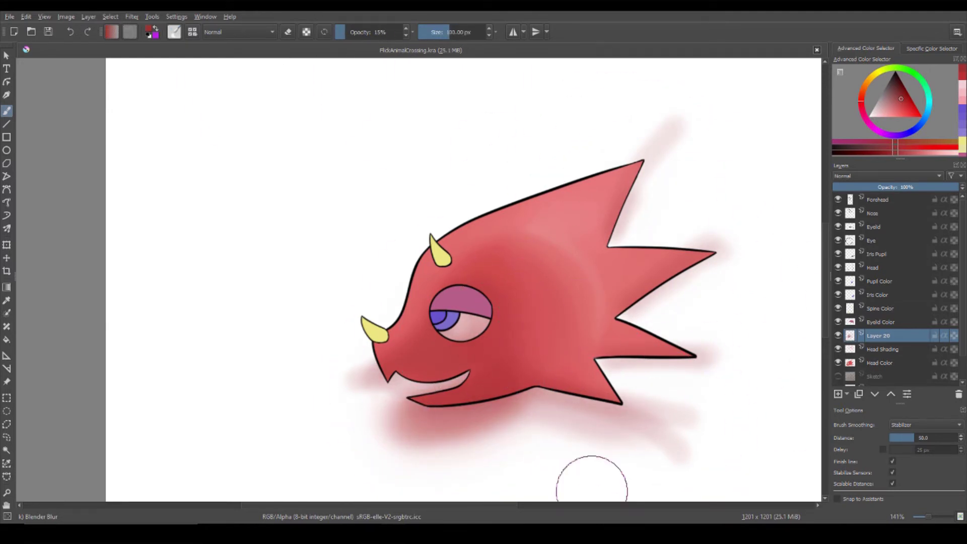
- Hide Layer 20 and Head Shading, and select the red head area on Head Color
drag(838, 336, 837, 349)
click(110, 17)
click(6, 450)
click(554, 302)
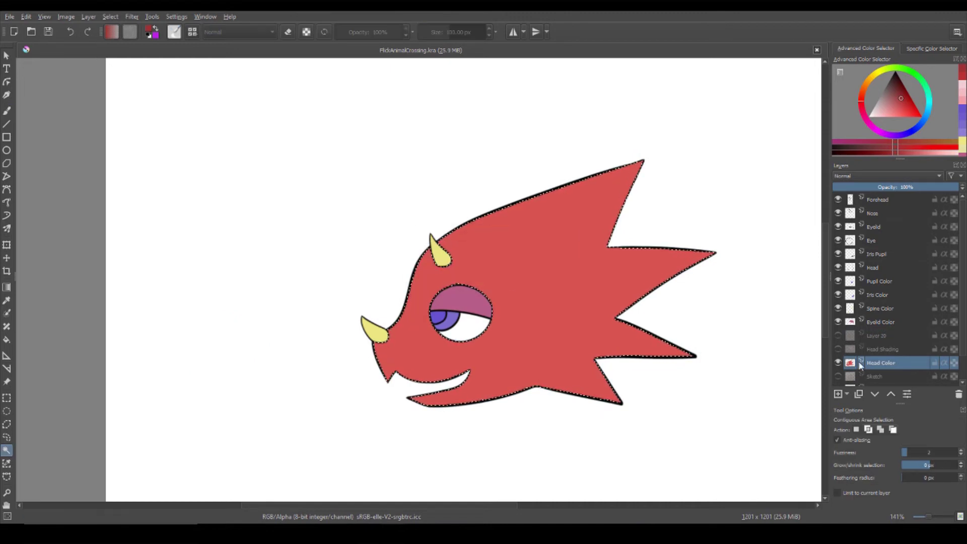
- Rename Layer 20 as Head Tinting and clear its shading outside the head area
double_click(878, 335)
text(Head Tinting)
key(Return)
click(838, 335)
click(111, 17)
click(183, 101)
key(Delete)
key(ctrl+r)
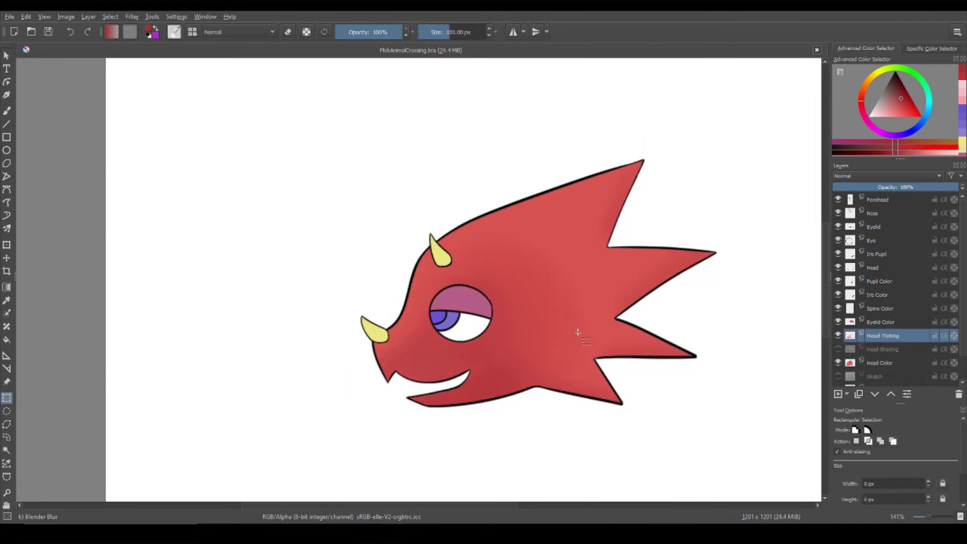
- Add a new layer, airbrush a dark red patch behind the eye at 30% opacity and trim its edges with the eraser at 90%
scroll(579, 336, up, 3)
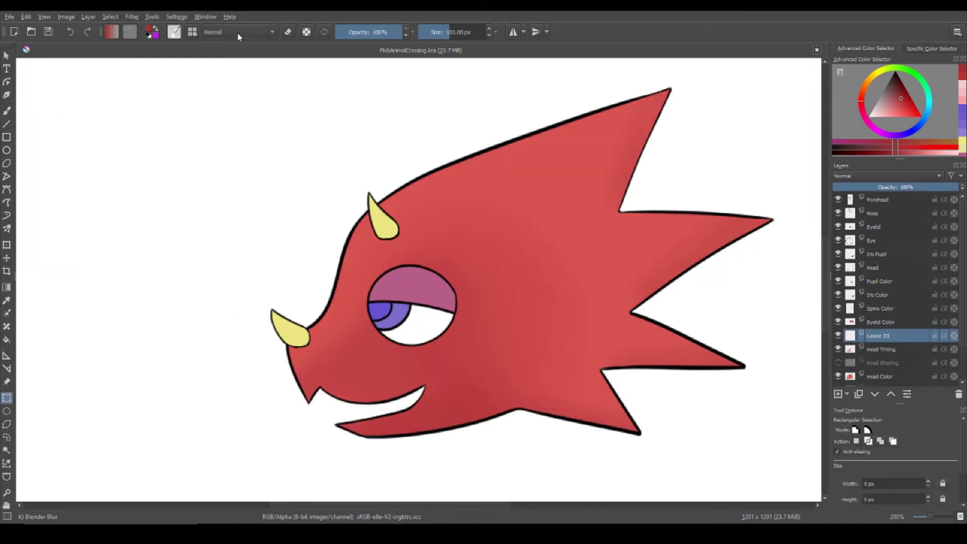
key(b)
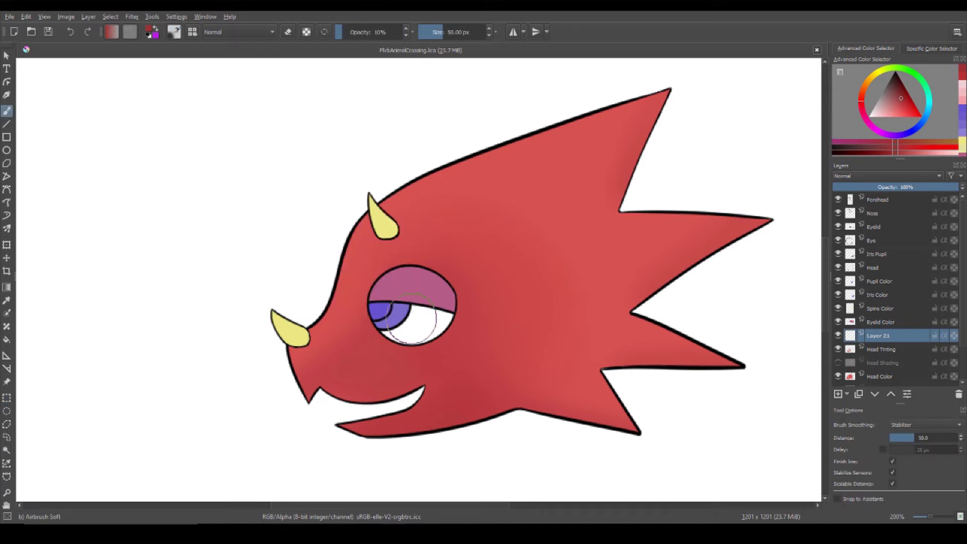
mouse_move(390, 285)
mouse_down()
mouse_move(435, 256)
mouse_move(402, 277)
mouse_move(456, 266)
mouse_move(450, 327)
mouse_move(489, 229)
mouse_up()
click(838, 362)
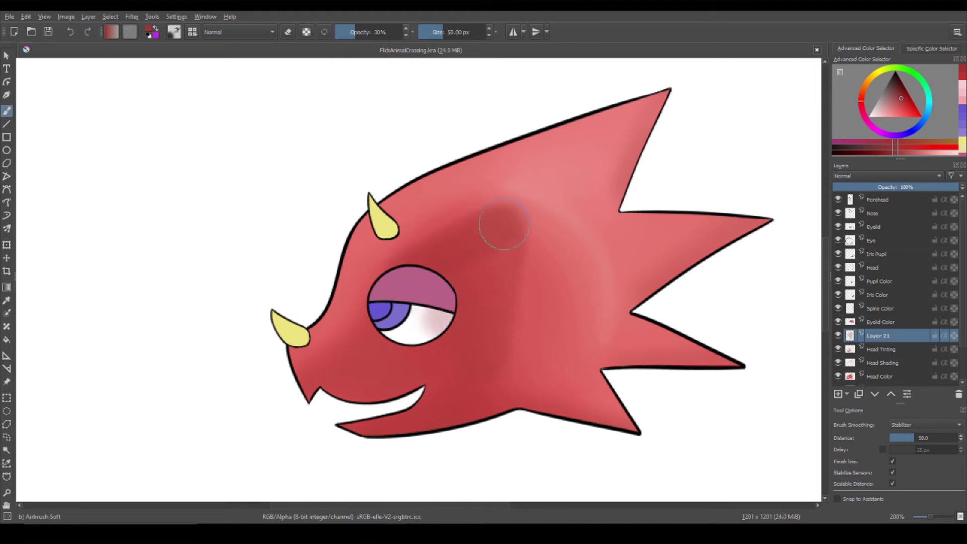
mouse_move(504, 224)
mouse_down()
mouse_move(500, 350)
mouse_move(468, 354)
mouse_up()
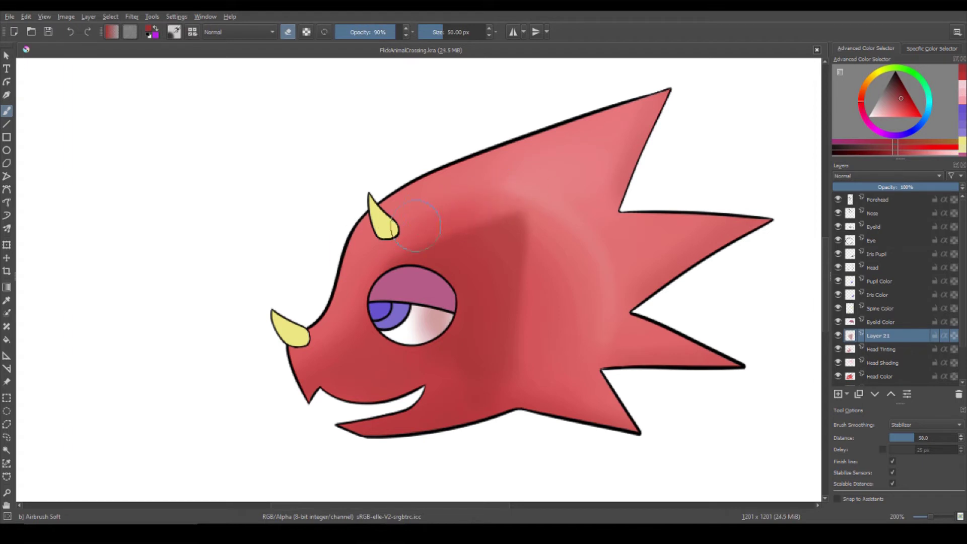
- Soften the dark patch's edges with Blender Blur at 15% opacity and fade them with a 100 px airbrush eraser at 10%
key(minus)
click(174, 32)
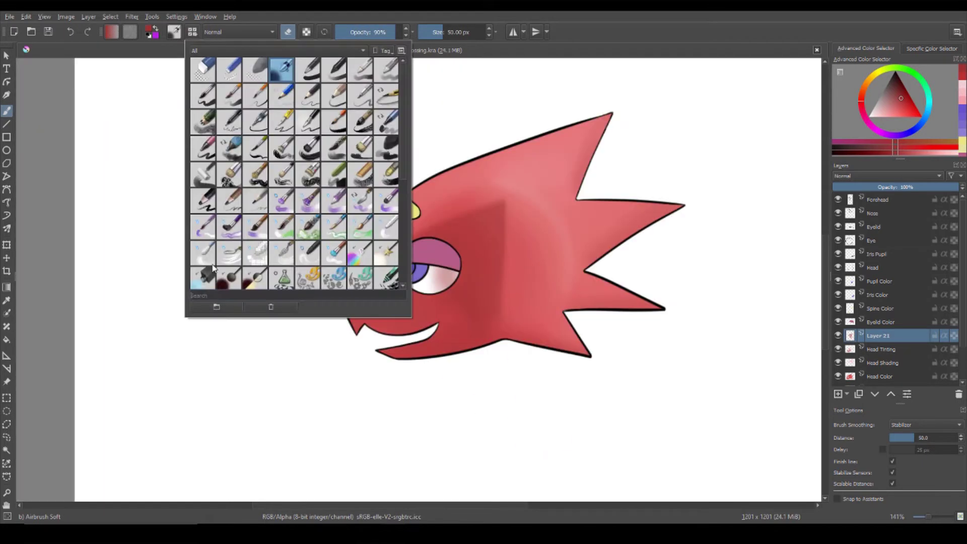
click(261, 151)
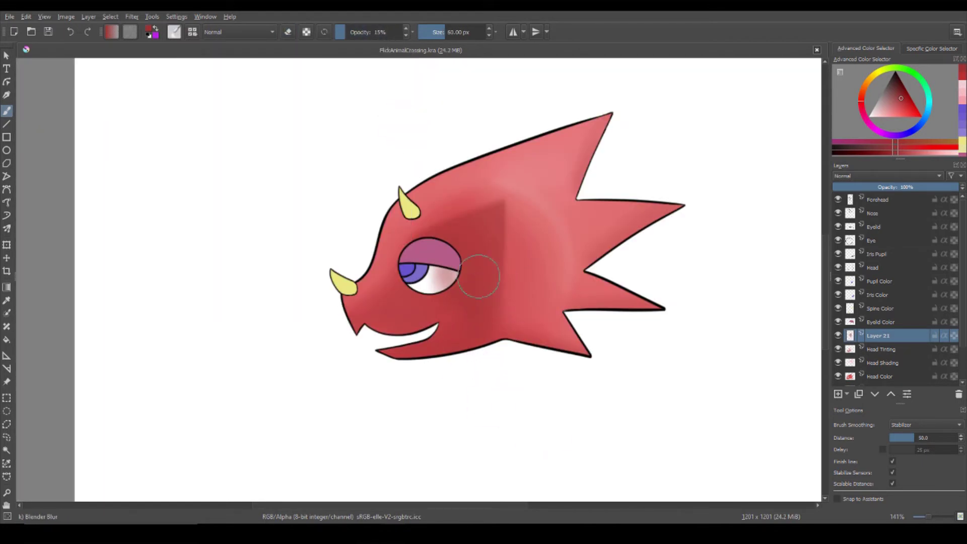
key(plus)
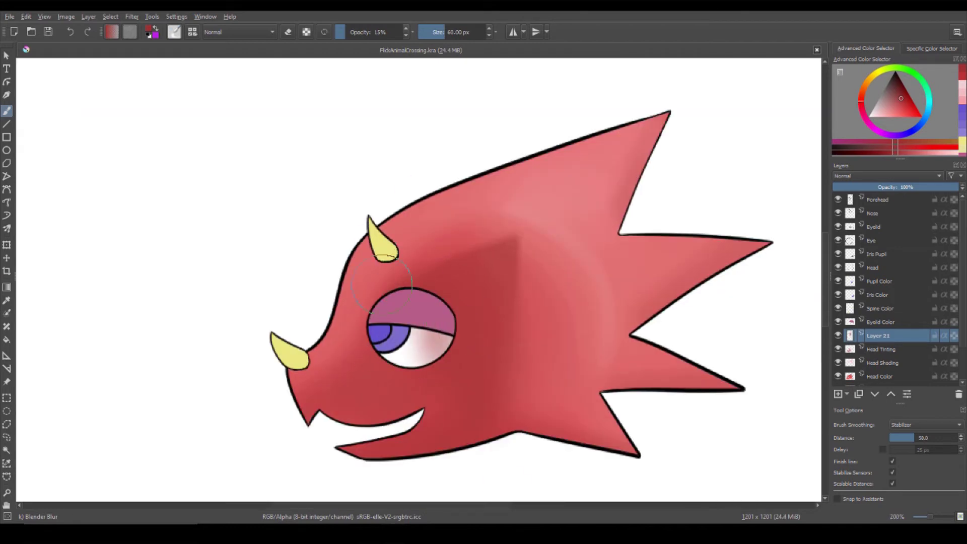
key(minus)
key(plus)
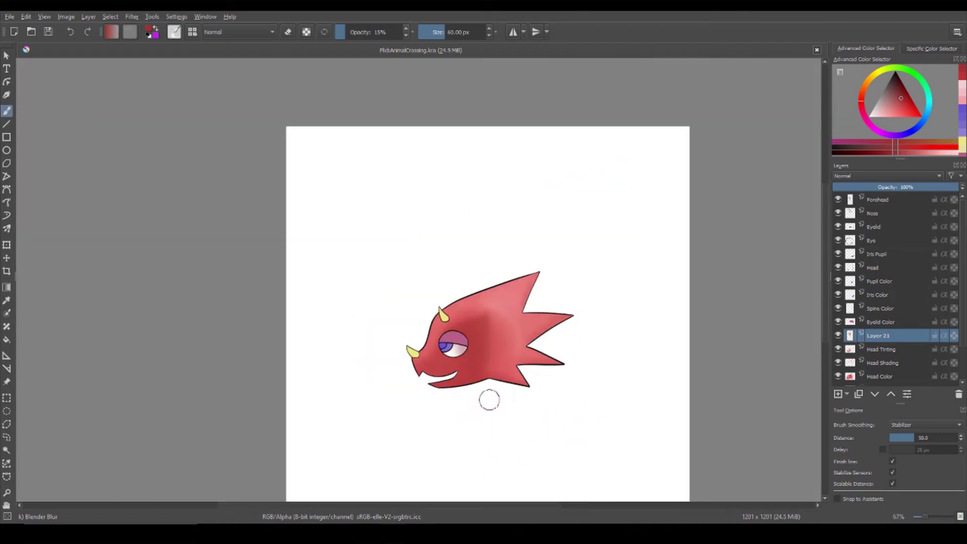
key(slash)
key(e)
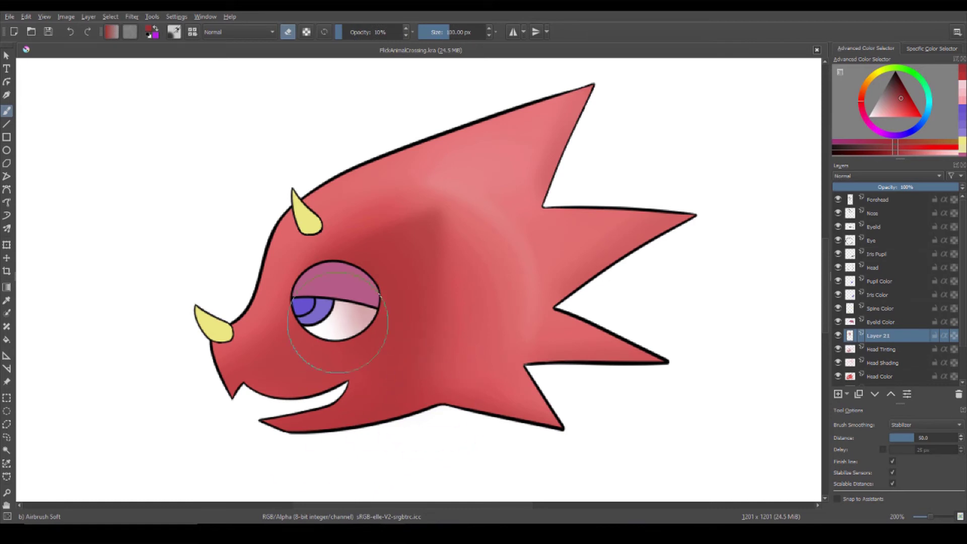
- Rename the dark patch's layer as Side Tint and clear its spill outside the red head area, including the eye white
drag(879, 336, 783, 331)
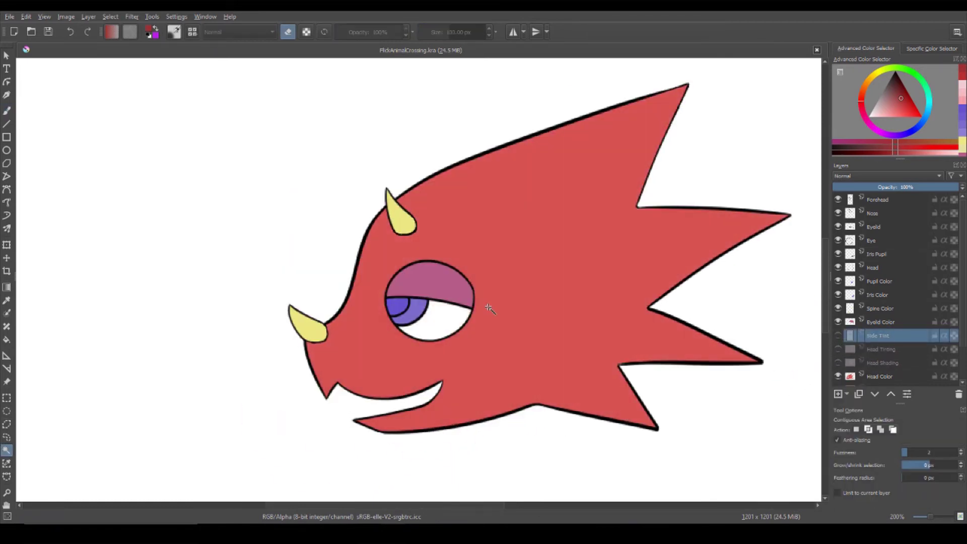
click(881, 376)
click(110, 17)
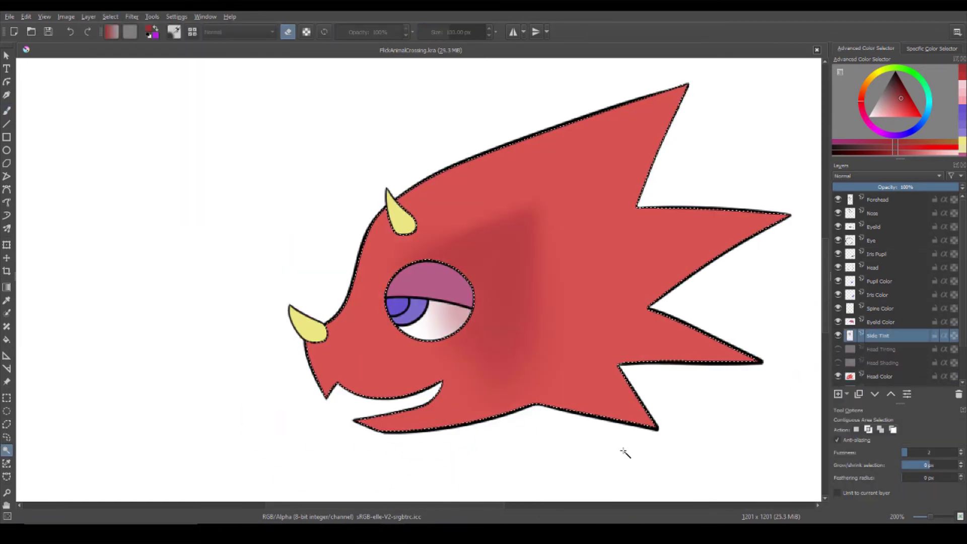
scroll(564, 411, down, 1)
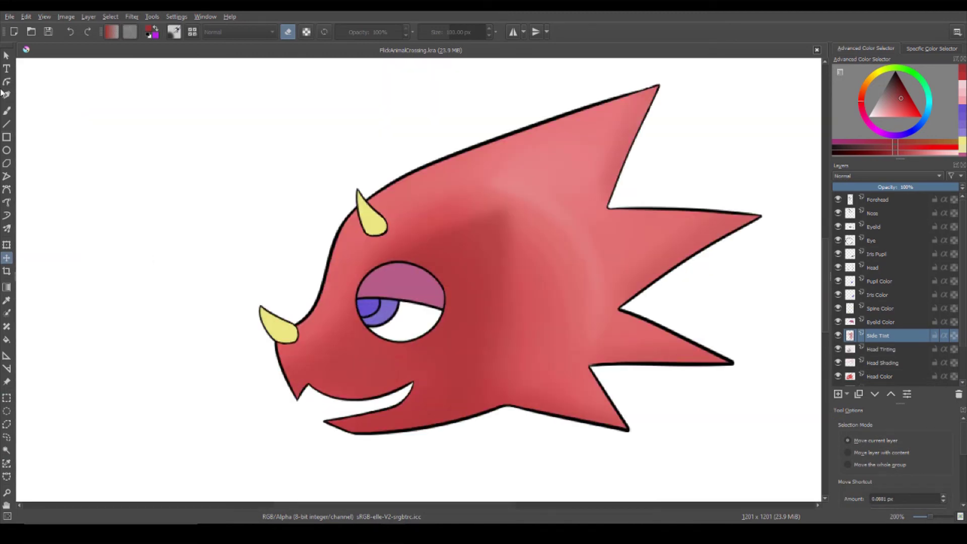
key(b)
- Compare the shaded head with the Side Tint, Head Tinting and Head Color layers hidden and shown
scroll(262, 382, down, 6)
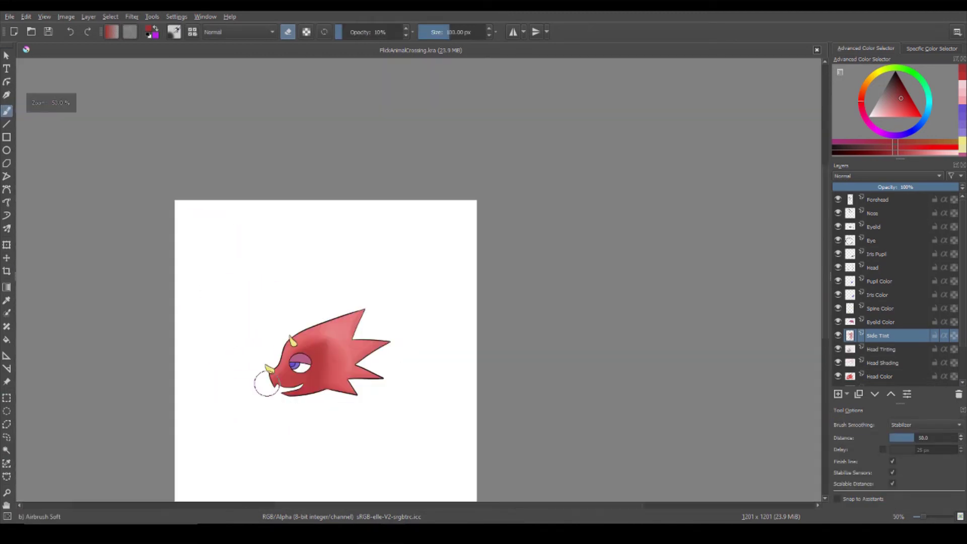
click(839, 377)
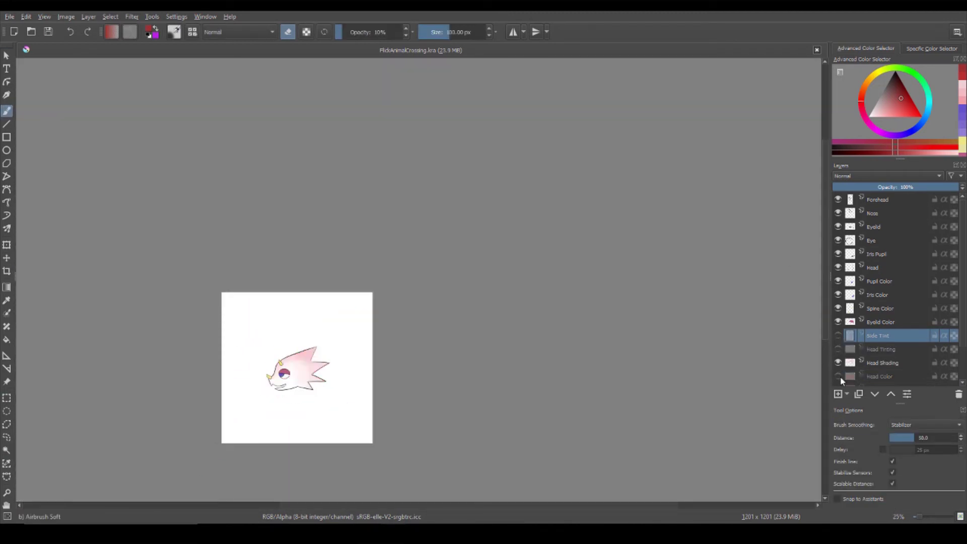
click(839, 376)
scroll(277, 409, up, 4)
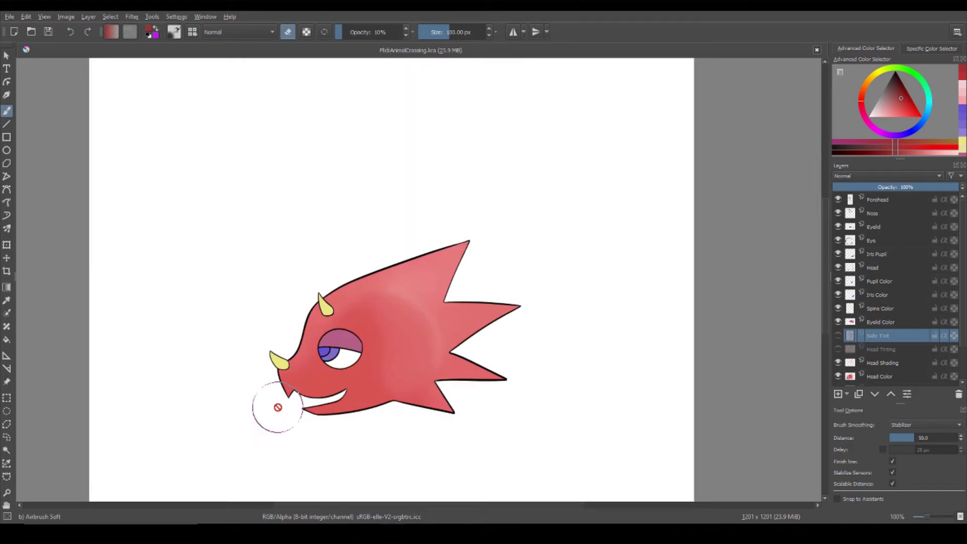
- Save the drawing and remove the Side Tint, Head Tinting and Head Shading layers above Head Color
key(ctrl+s)
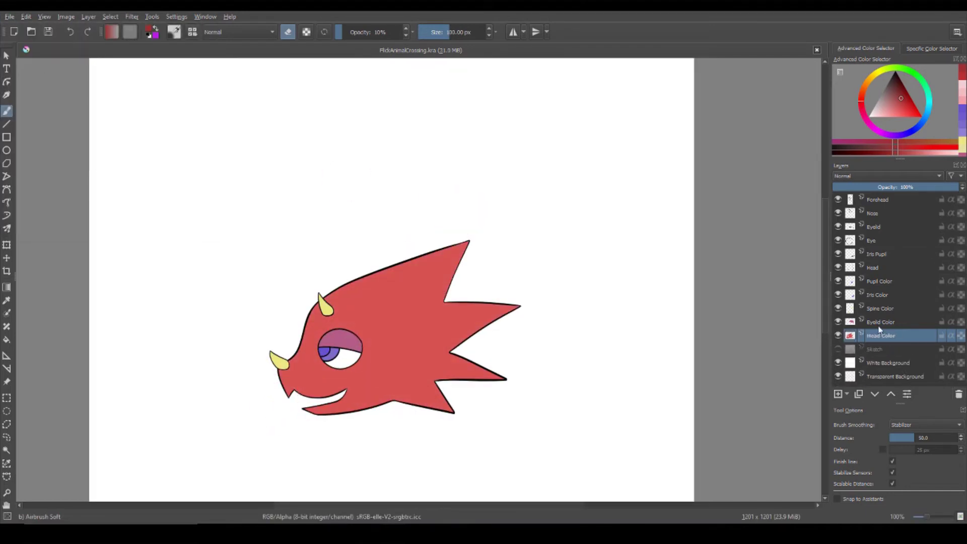
scroll(616, 363, down, 2)
scroll(617, 363, up, 3)
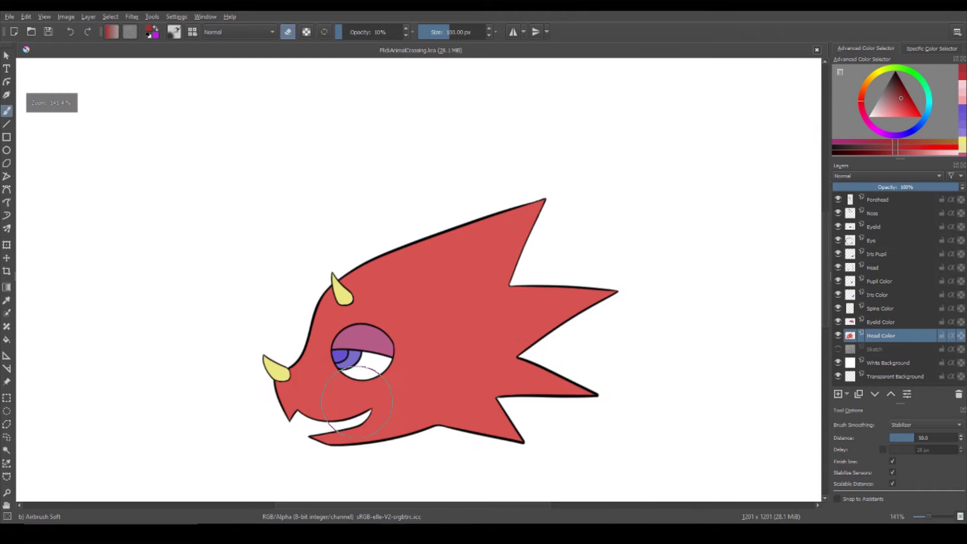
- Airbrush a soft light pink highlight over the eyelid's right side on a new layer above Eyelid Color, 100 px at 10% opacity
click(870, 323)
key(Insert)
scroll(334, 352, up, 2)
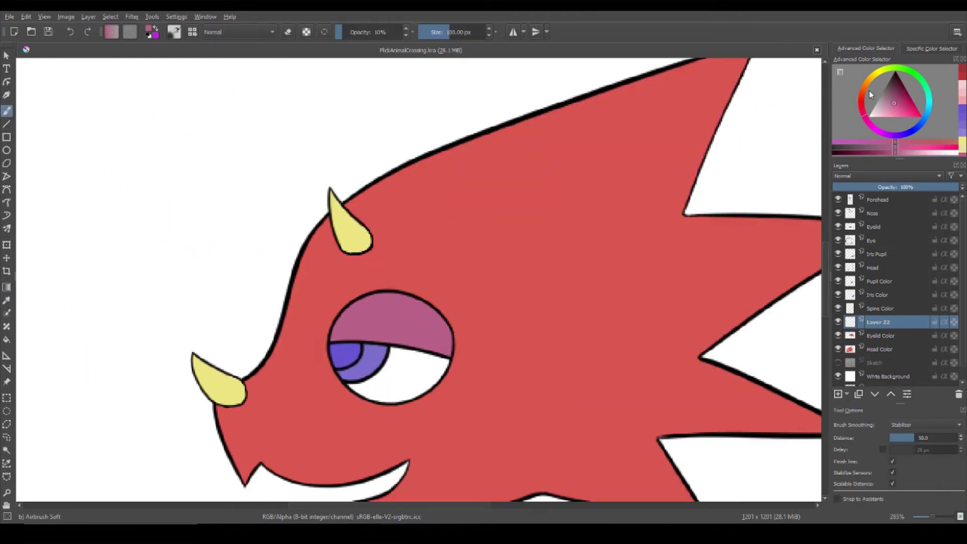
click(895, 110)
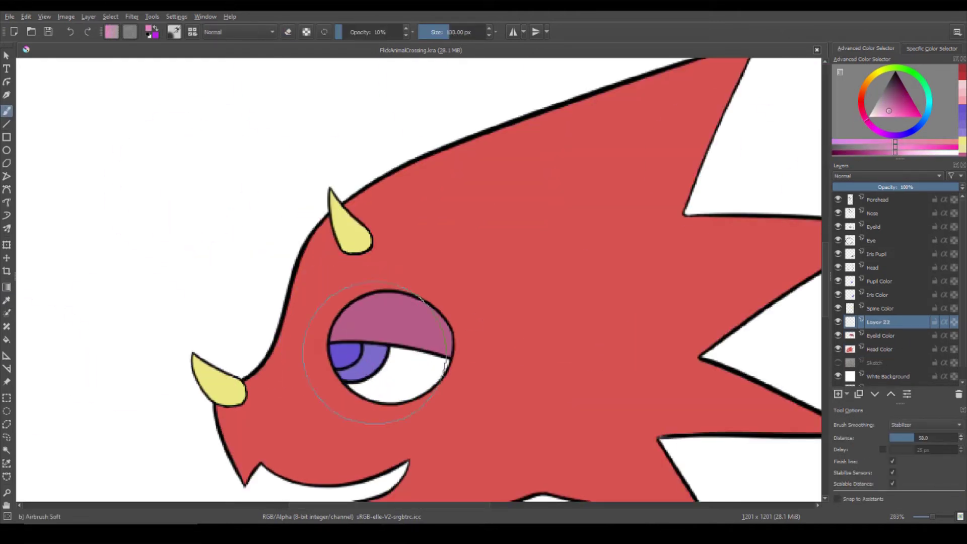
mouse_move(418, 284)
mouse_down()
mouse_move(453, 322)
mouse_move(438, 353)
mouse_up()
- Airbrush a medium magenta tone through the middle of the eyelid on a new layer above the pink highlight
click(894, 104)
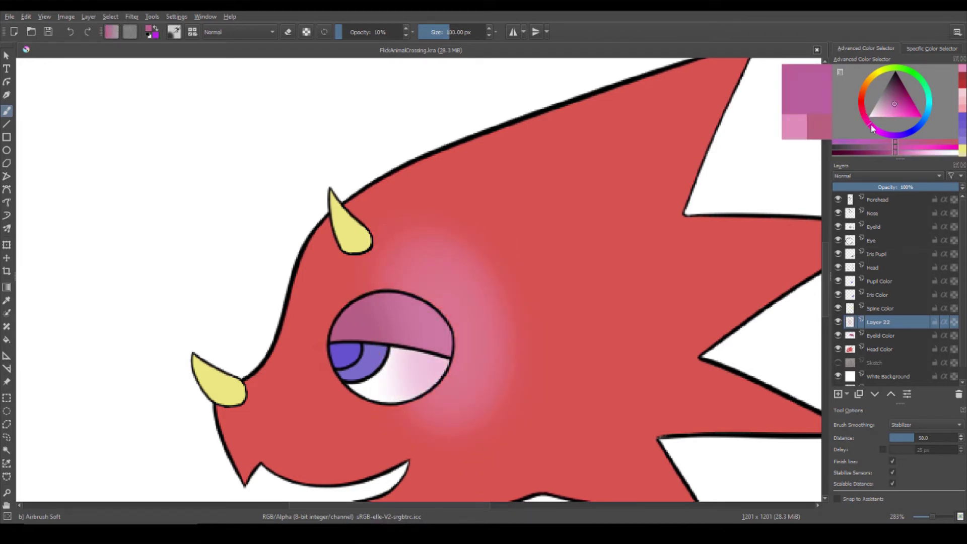
click(838, 322)
click(882, 335)
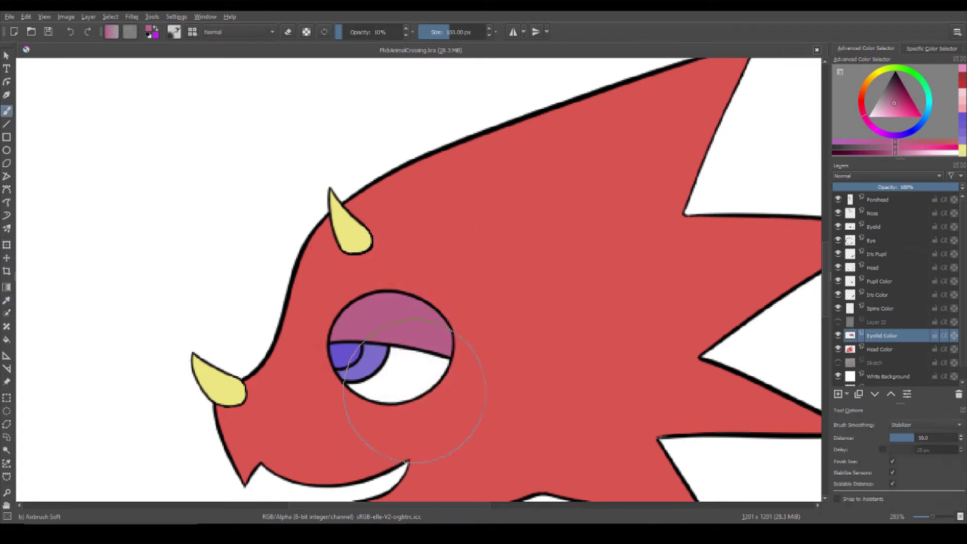
click(896, 103)
click(838, 393)
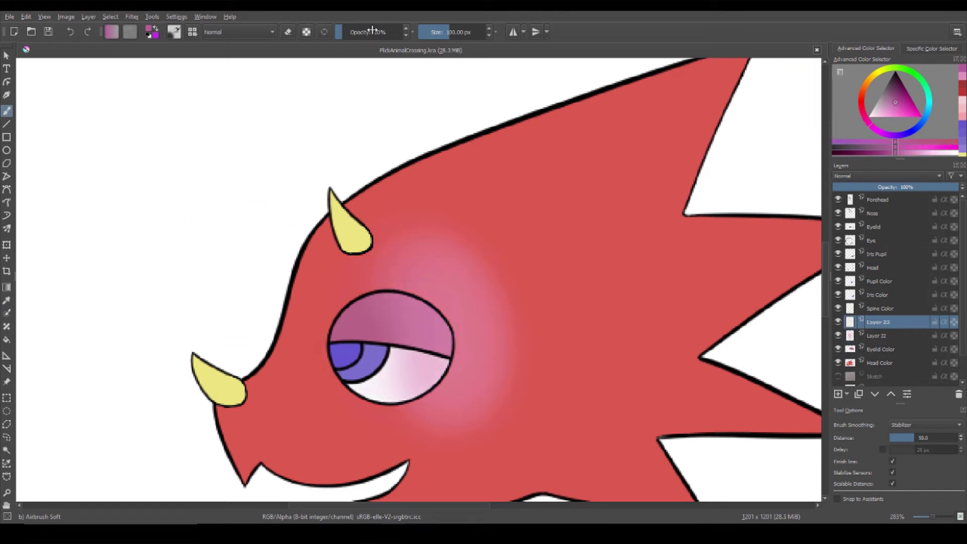
drag(398, 300, 399, 368)
- Shade the eyelid's left side with darker purple on another new layer, using a 55 px airbrush at 10% opacity
click(895, 98)
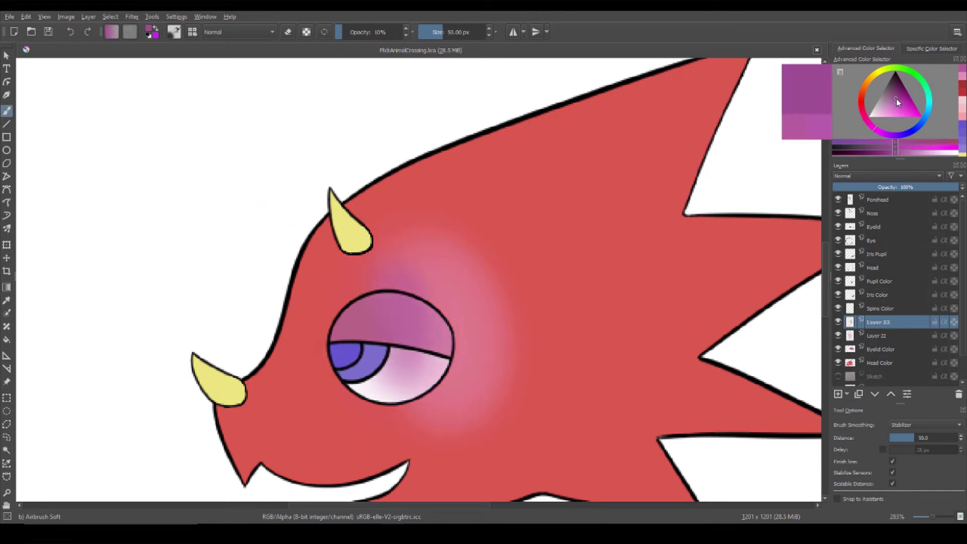
click(838, 393)
scroll(376, 281, down, 5)
scroll(376, 281, up, 7)
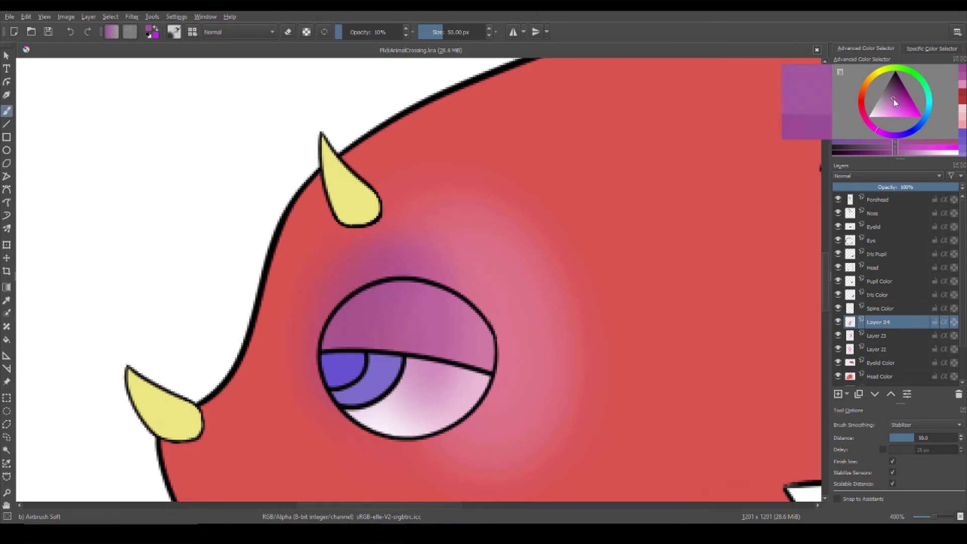
click(879, 336)
click(881, 323)
drag(360, 343, 332, 282)
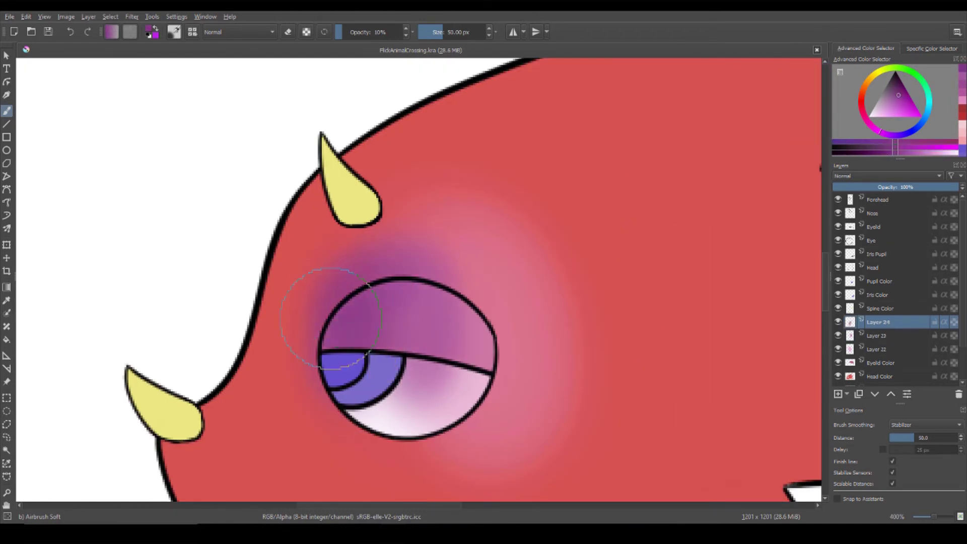
- Touch up the eyelid highlight with lighter pink on Layer 22 and soften it with Blender Blur, 60 px at 10% opacity
scroll(546, 332, down, 1)
click(890, 108)
click(859, 348)
scroll(505, 378, down, 2)
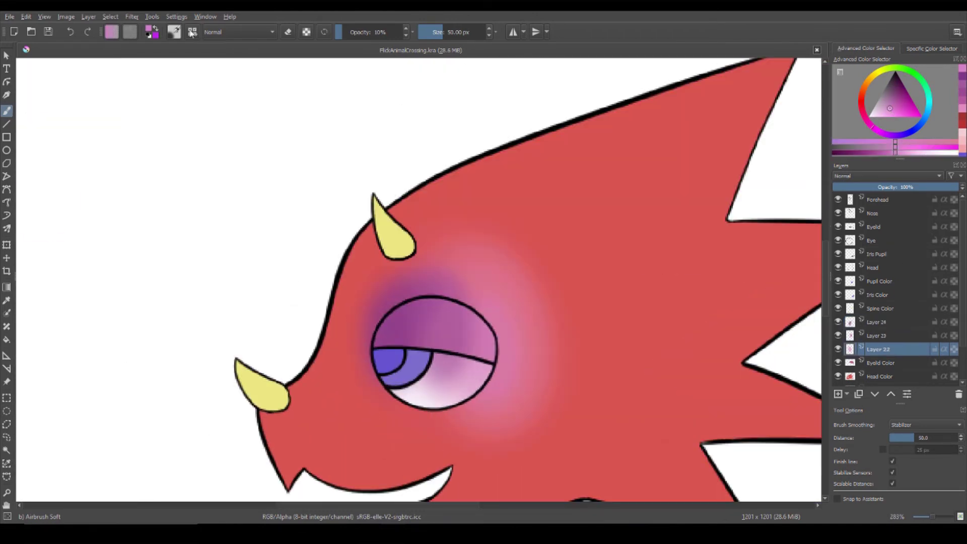
scroll(506, 378, up, 2)
key(/)
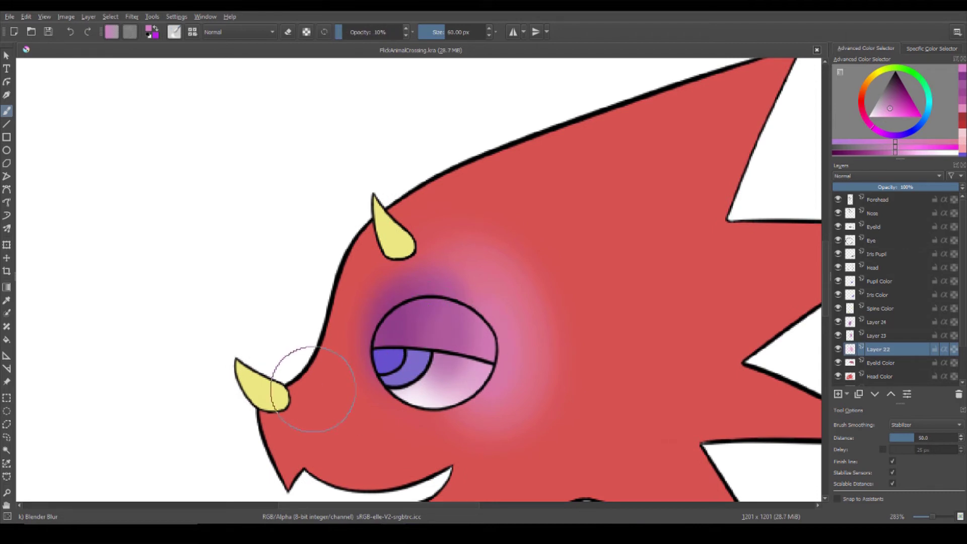
- Merge the three eyelid shading layers into a single layer above Eyelid Color
key(Page_Up)
key(Page_Up)
right_click(888, 327)
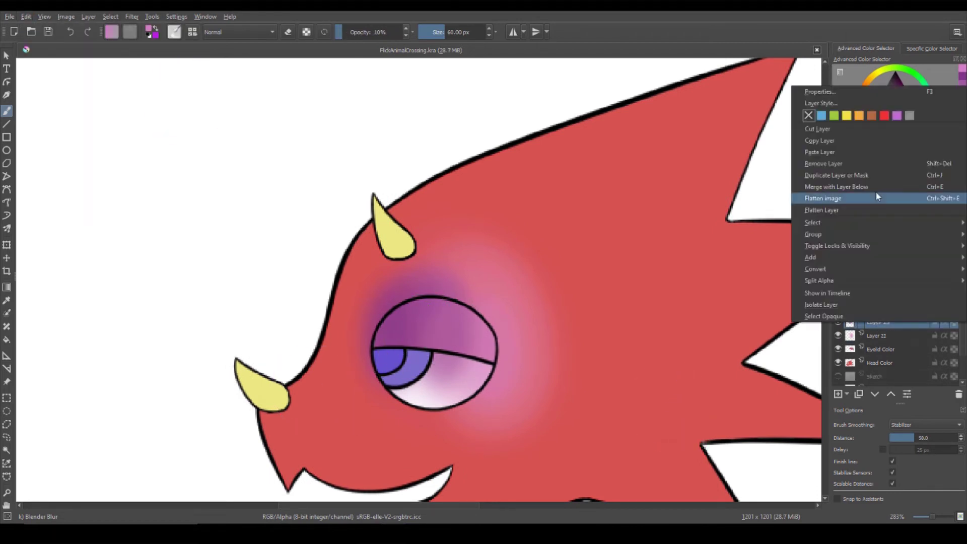
click(876, 192)
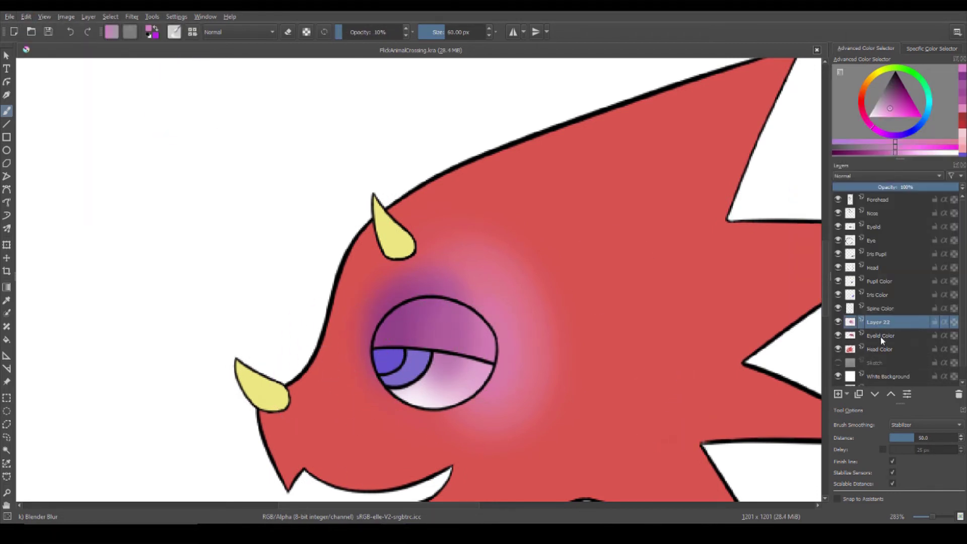
key(ctrl+z)
- Select the eyelid shape from Eyelid Color and clear the merged shading outside it, then remove the selection
key(Page_Down)
click(433, 320)
key(Return)
key(Page_Up)
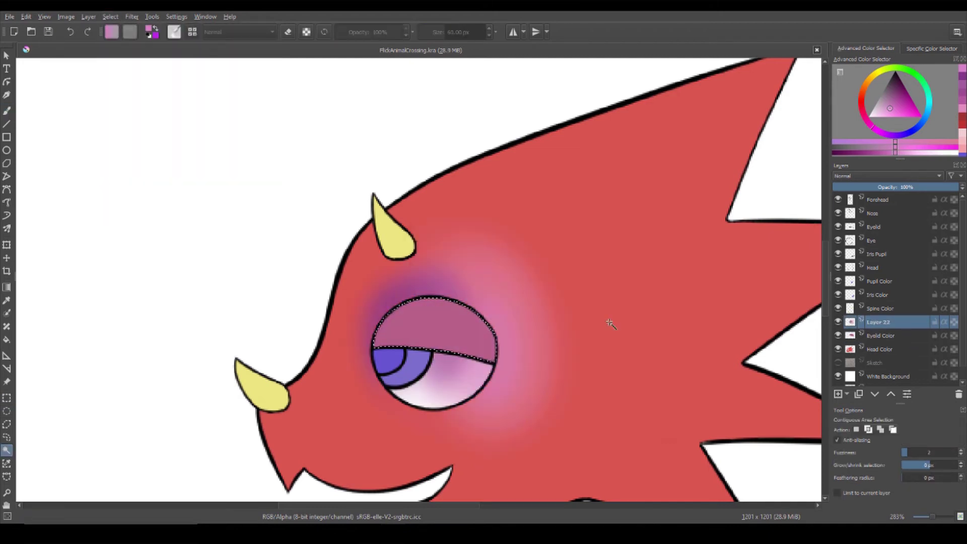
key(alt+i)
key(Right)
key(Escape)
key(ctrl+r)
scroll(292, 370, down, 4)
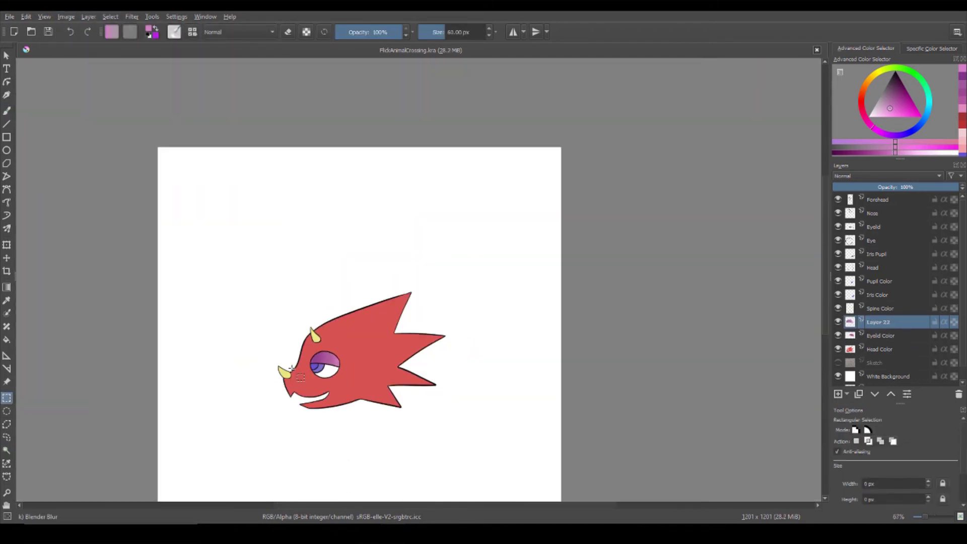
scroll(297, 370, up, 5)
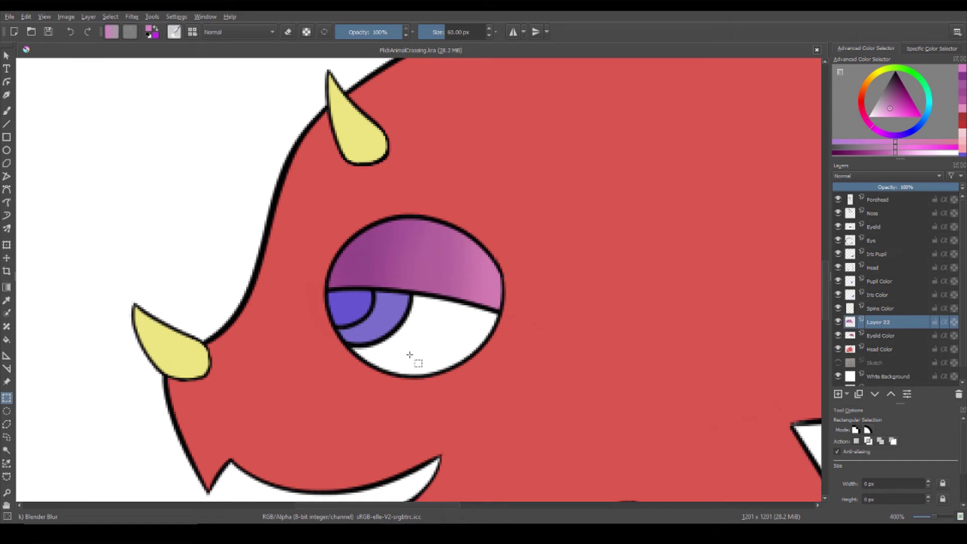
- Rename the merged layer as Eyelid Shading and arrange it with Spine Color above the Pupil Color and Iris Color layers
double_click(891, 321)
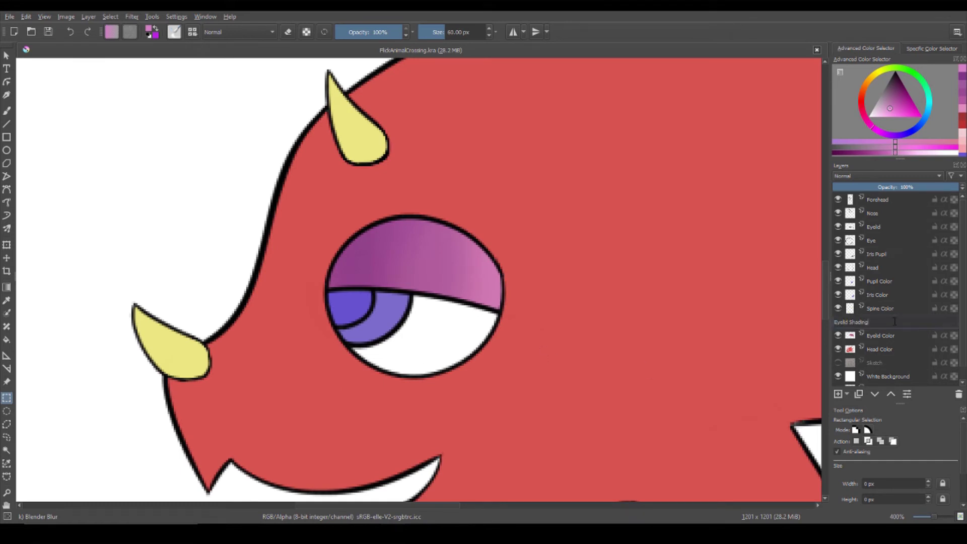
key(Return)
drag(881, 309, 881, 276)
drag(883, 322, 884, 289)
click(887, 327)
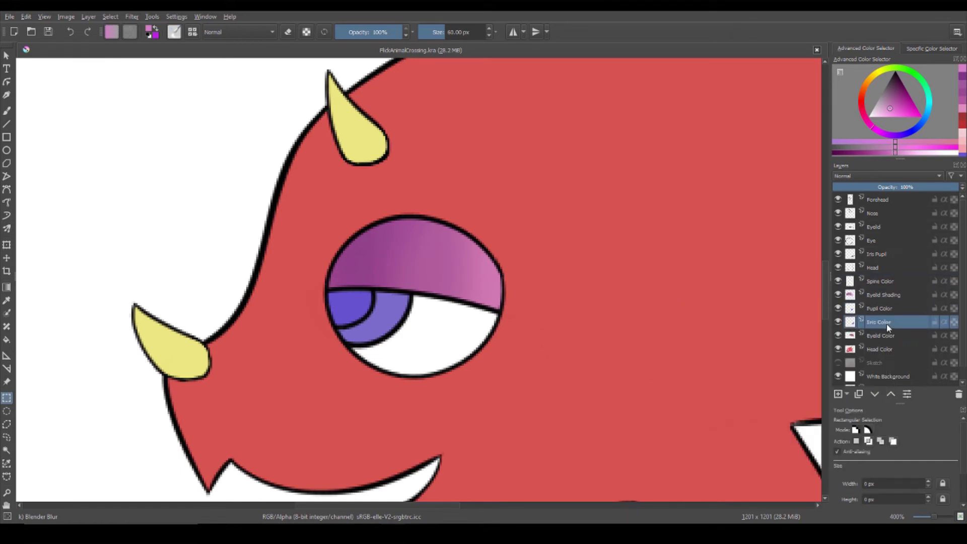
scroll(514, 403, down, 2)
scroll(627, 307, up, 2)
- Add a new layer above Spine Color and set up the Airbrush Soft brush with a pale yellow colour
click(888, 281)
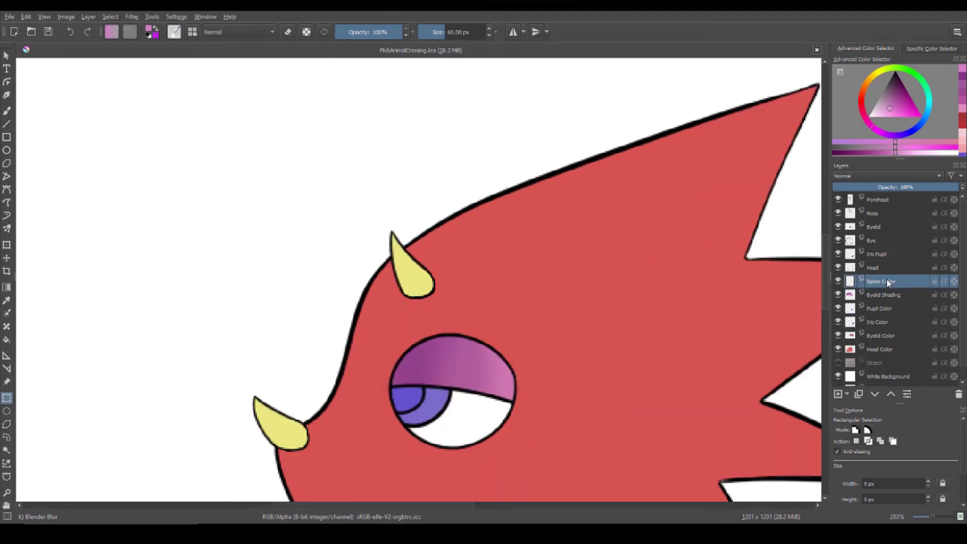
key(b)
click(841, 394)
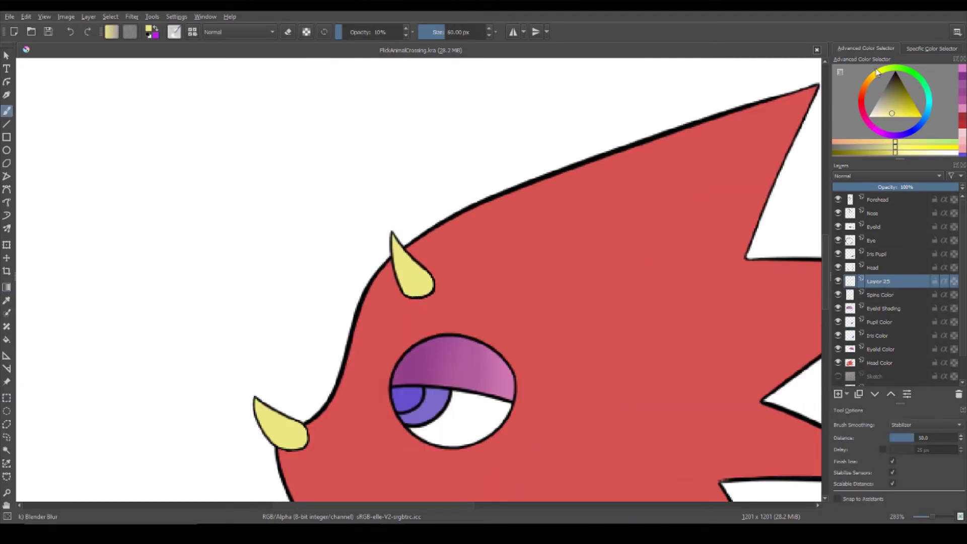
click(878, 115)
click(174, 31)
click(262, 85)
right_click(453, 29)
click(473, 35)
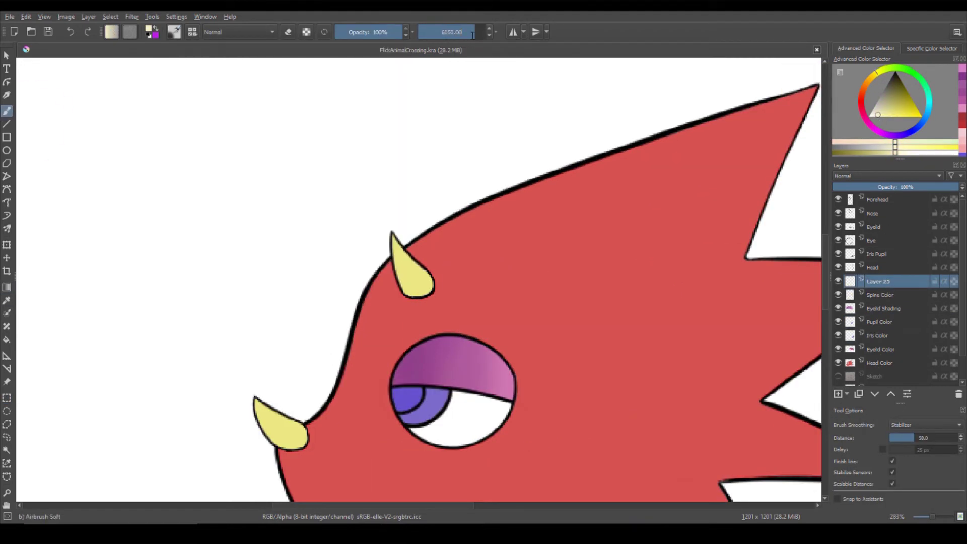
- Airbrush pale yellow highlights along the upper right edges of both horns at 35% opacity
right_click(453, 32)
scroll(413, 280, up, 1)
mouse_move(403, 216)
mouse_down()
mouse_move(475, 280)
mouse_move(393, 215)
mouse_move(454, 227)
mouse_up()
key(ctrl+z)
click(359, 32)
scroll(261, 428, down, 1)
drag(261, 428, 225, 414)
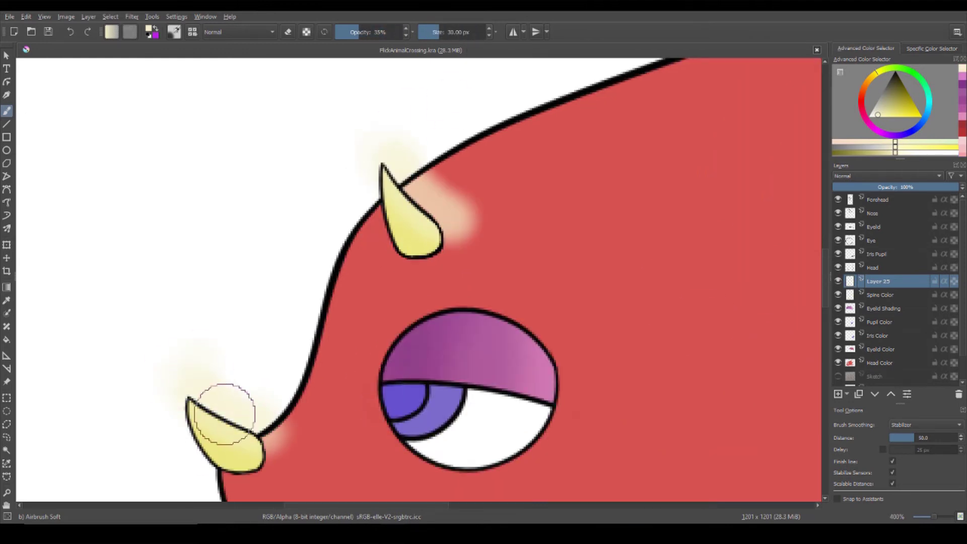
- Choose a dark olive yellow and move the Eyelid Color layer directly below Eyelid Shading, above the Pupil Color and Iris Color layers
click(898, 100)
click(885, 322)
click(886, 309)
scroll(885, 309, down, 1)
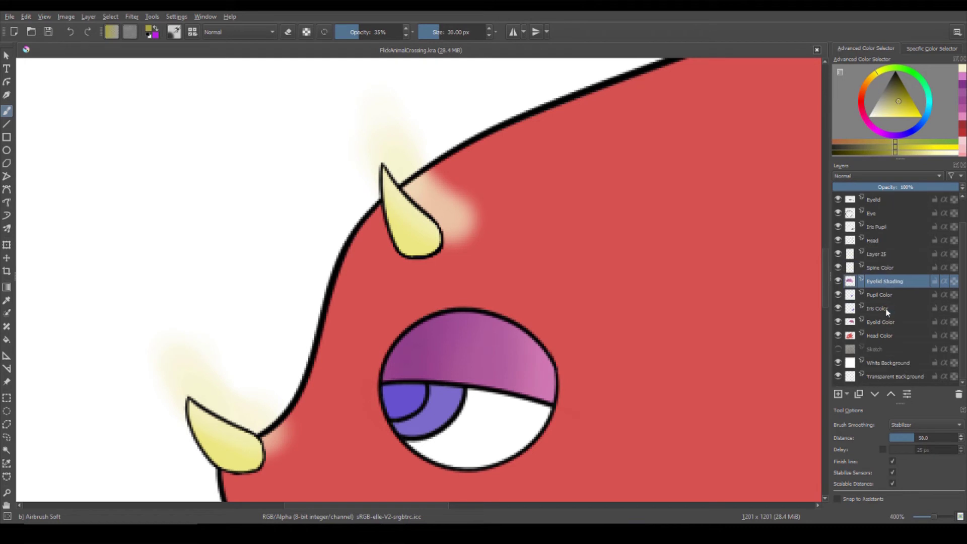
mouse_move(886, 308)
mouse_down()
mouse_move(887, 326)
mouse_move(887, 291)
mouse_up()
right_click(887, 281)
key(Escape)
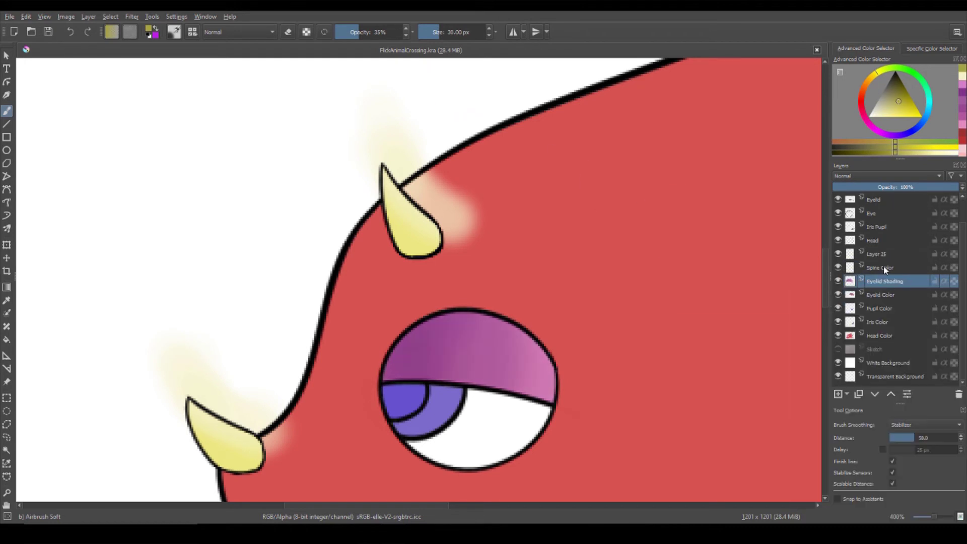
- Airbrush dark olive shadows along the lower left edges of both horns on Layer 25
click(877, 253)
scroll(370, 247, up, 1)
mouse_move(370, 248)
mouse_down()
mouse_move(423, 325)
mouse_move(353, 262)
mouse_up()
scroll(784, 255, down, 2)
mouse_move(237, 398)
mouse_down()
mouse_move(167, 336)
mouse_move(236, 401)
mouse_up()
- Blend the horn shading with Blender Blur, 60 px at 20% opacity, and refine it with Airbrush Soft at 10% opacity
key(minus)
click(174, 32)
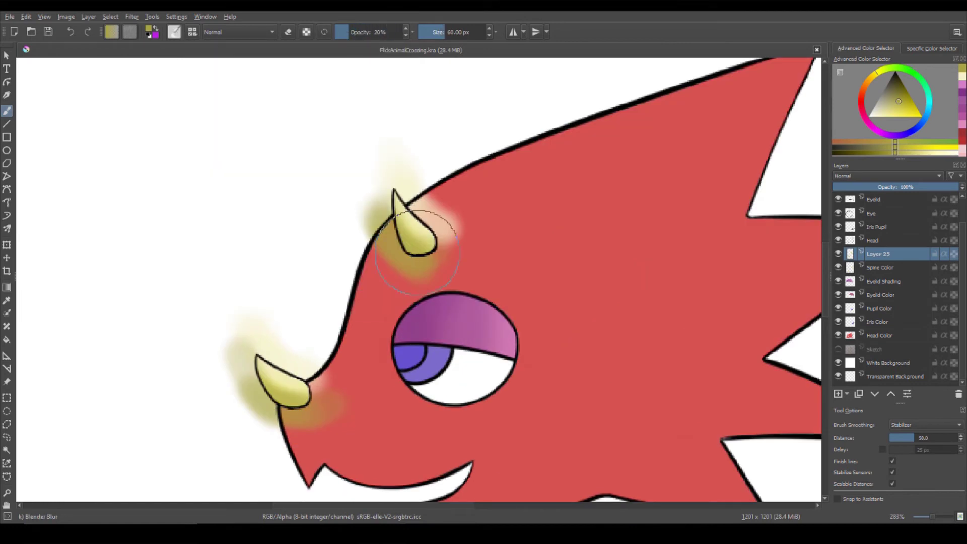
click(174, 32)
click(283, 69)
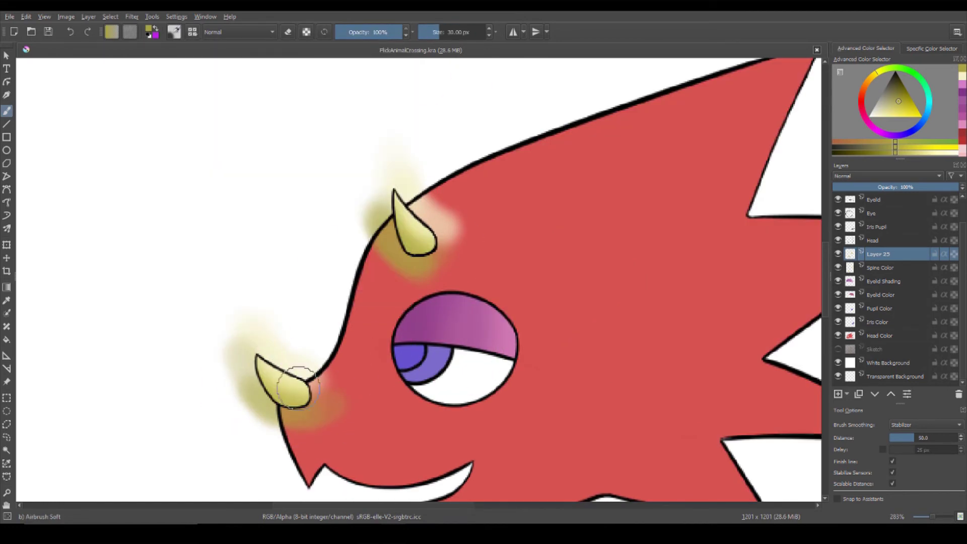
scroll(388, 353, up, 2)
scroll(235, 332, down, 3)
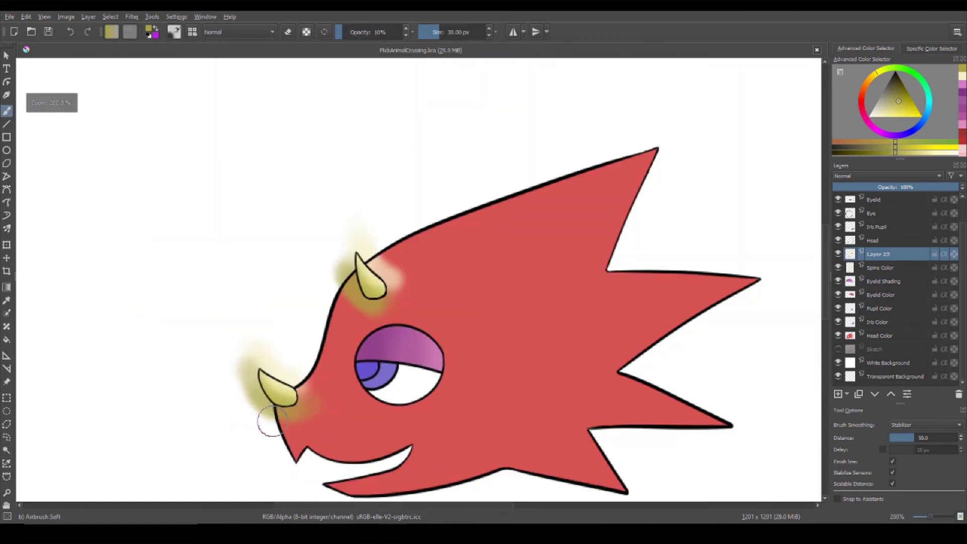
- Select both horn shapes on the Spine Color layer with the horn shading layer temporarily hidden
click(838, 254)
click(880, 268)
click(7, 450)
click(372, 280)
shift+click(278, 390)
click(110, 16)
key(Escape)
click(837, 254)
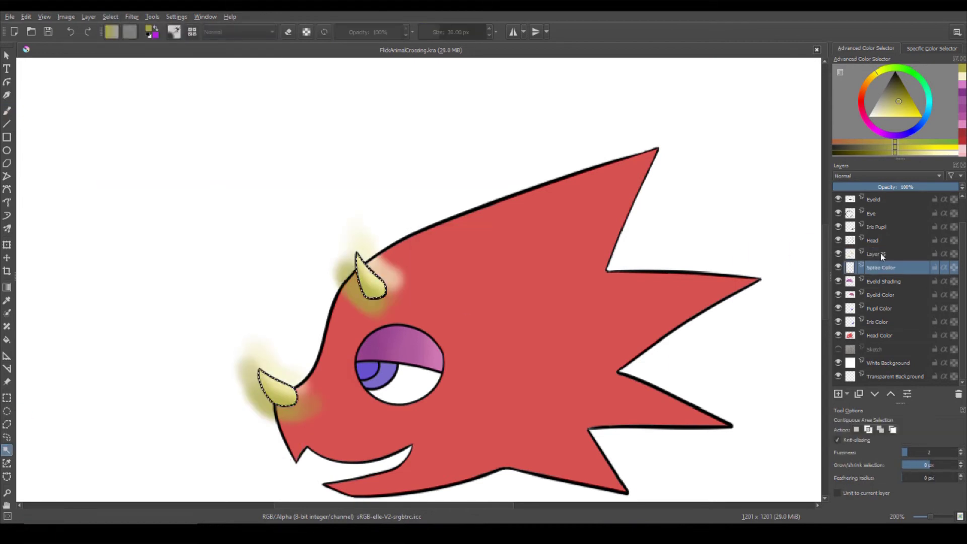
- Clear the shading that spills outside both horns on Layer 25
click(880, 254)
scroll(281, 356, up, 3)
click(110, 17)
key(Escape)
key(ctrl+z)
key(ctrl+z)
key(ctrl+z)
key(ctrl+z)
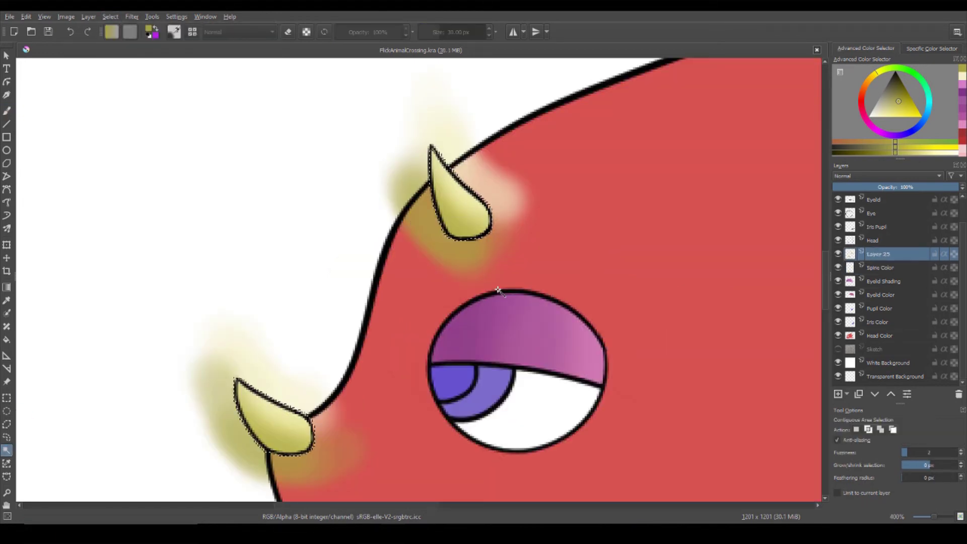
- Erase the leftover shading fringe around both horn outlines with a 3 px eraser at 100% opacity
key(b)
right_click(439, 32)
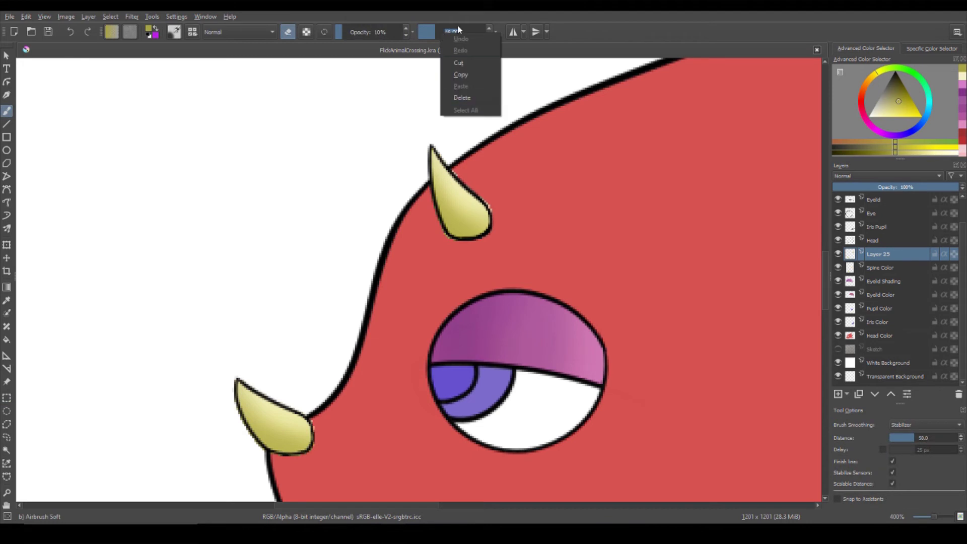
click(454, 51)
scroll(495, 130, up, 2)
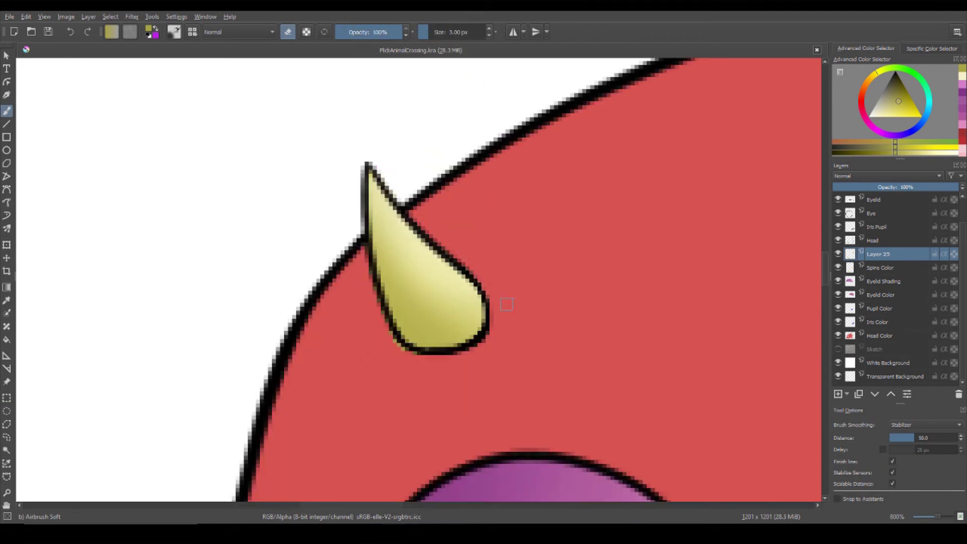
scroll(390, 344, down, 5)
scroll(220, 206, up, 6)
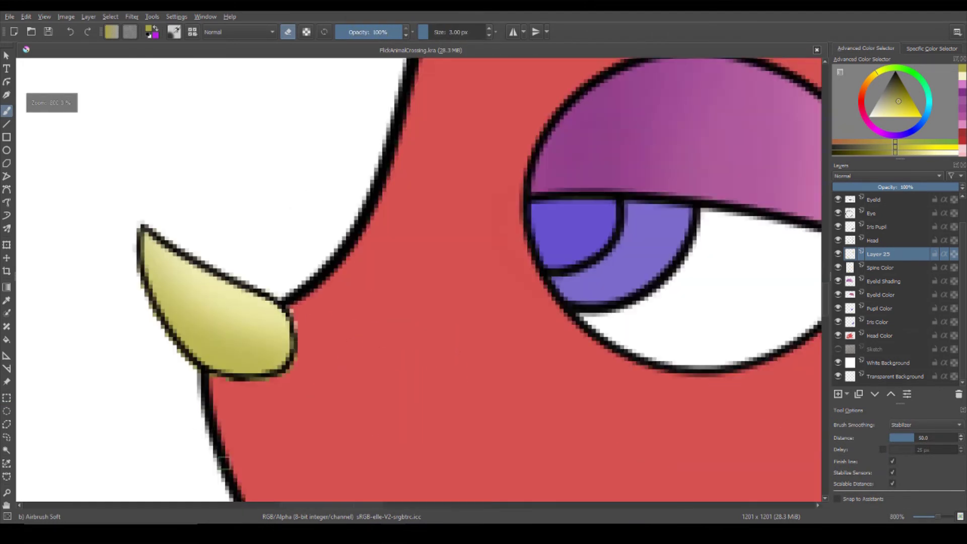
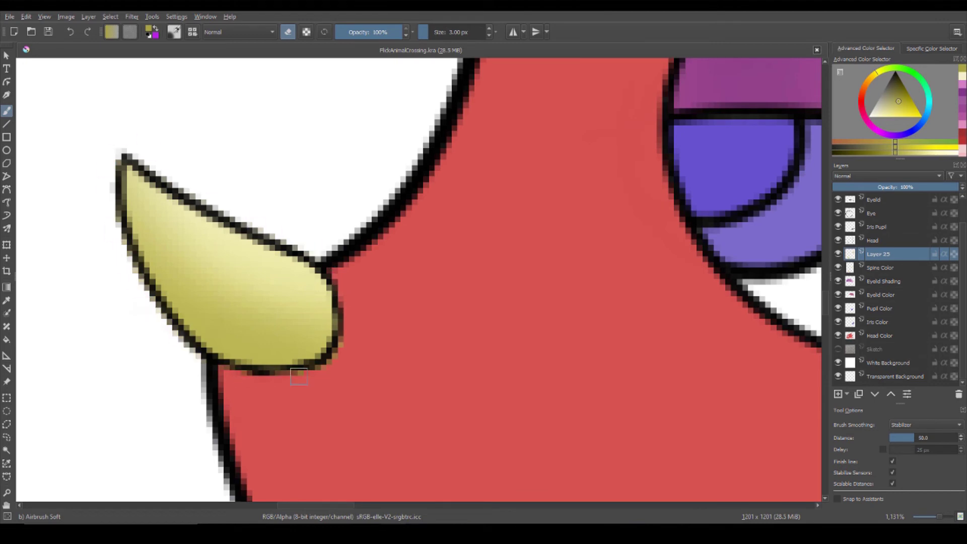
scroll(143, 289, down, 6)
scroll(284, 348, up, 2)
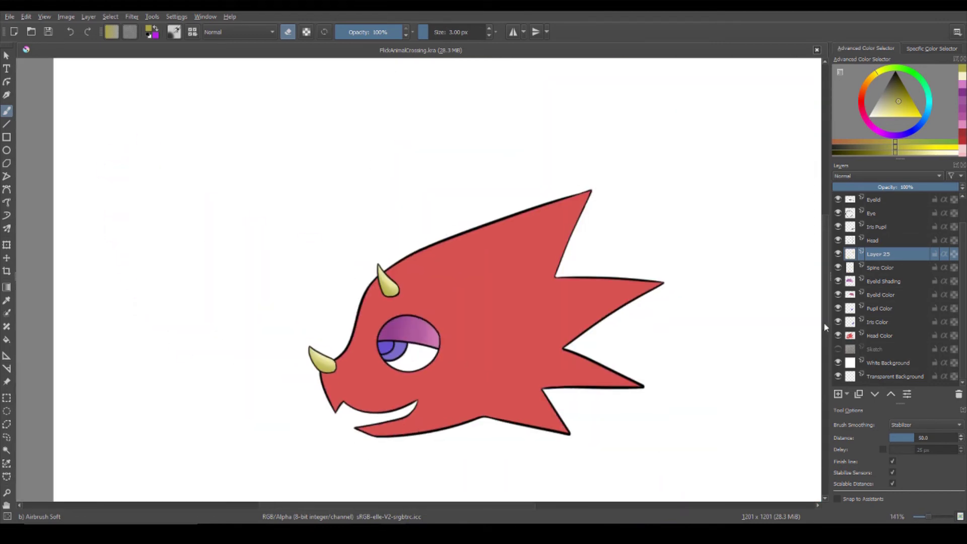
- Rename the horn shading layer as Spine Shading and make Pupil Color the active layer
scroll(299, 440, up, 1)
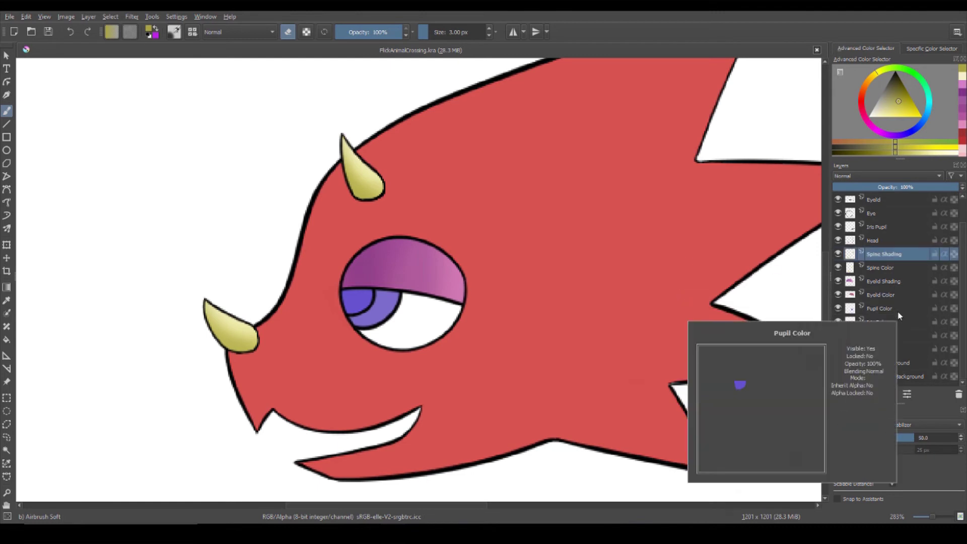
click(882, 308)
scroll(337, 311, up, 2)
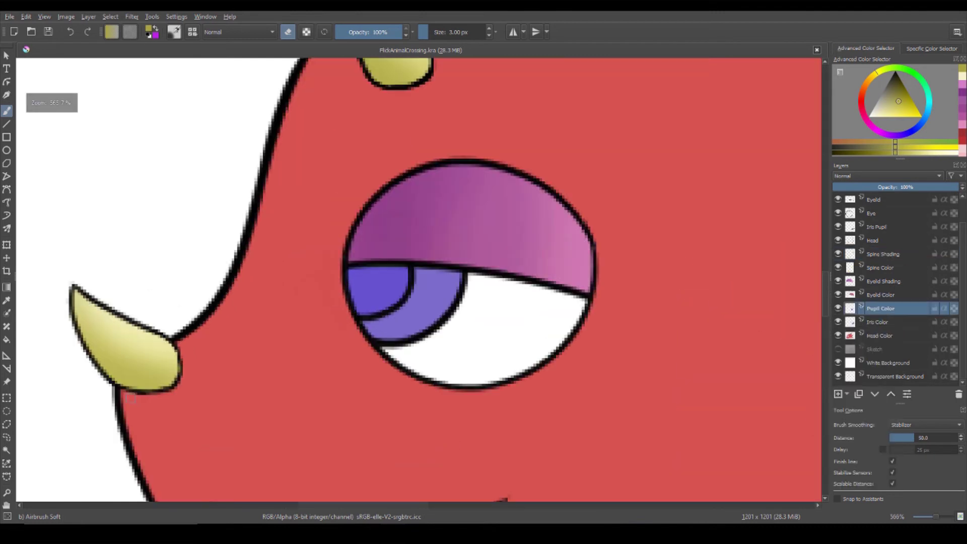
- Shade the pupil with a more saturated blue on a new layer above Pupil Color, using Airbrush Soft at 20% opacity
ctrl+click(373, 276)
click(174, 32)
click(276, 71)
double_click(454, 32)
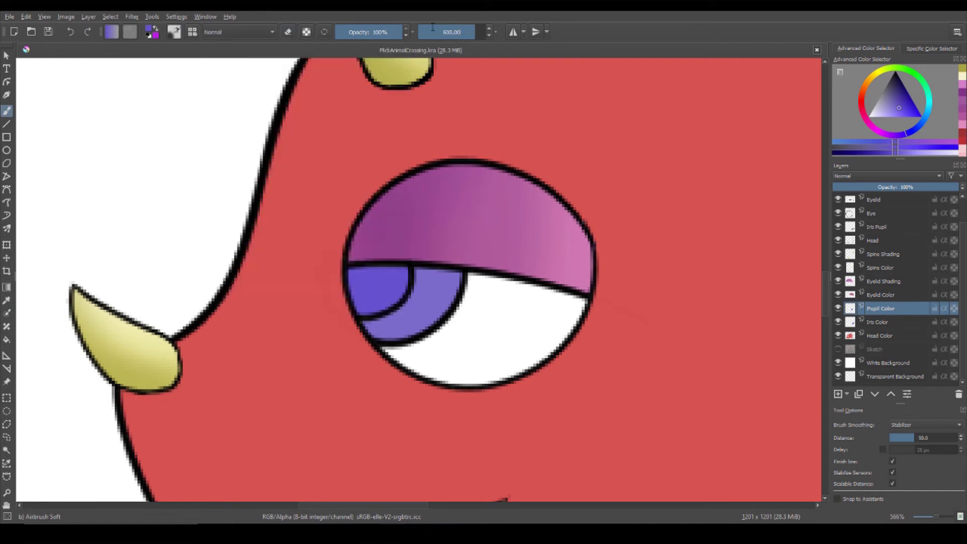
click(909, 110)
key(Insert)
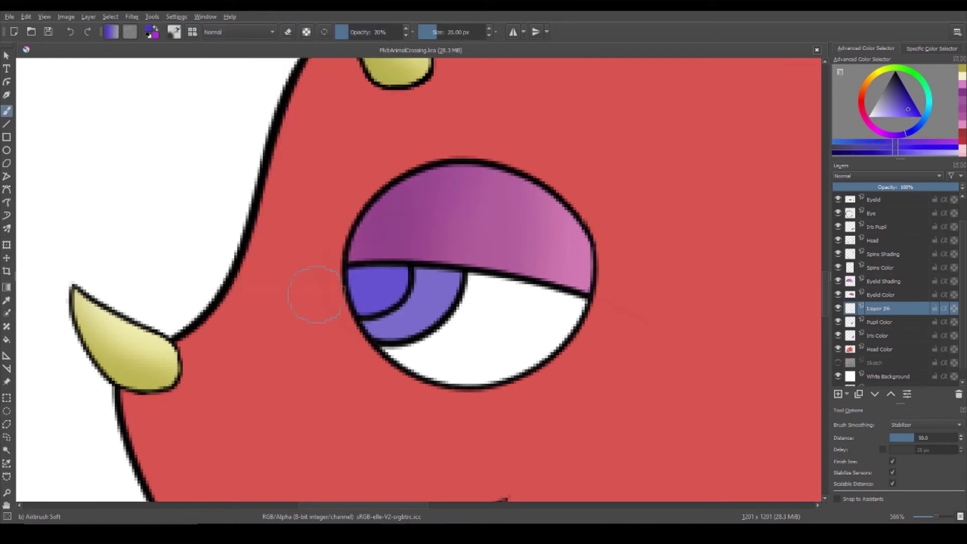
drag(316, 294, 352, 267)
scroll(346, 446, down, 1)
scroll(345, 433, up, 2)
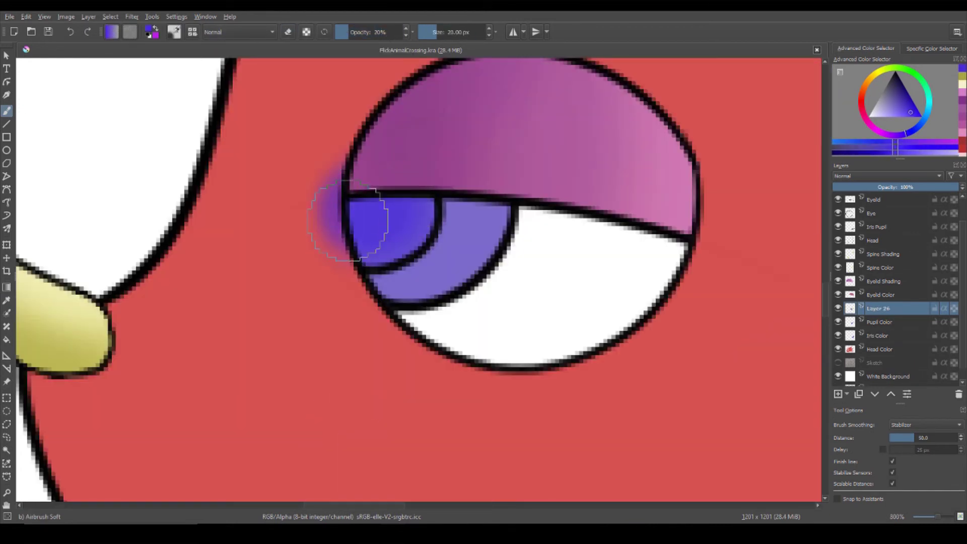
scroll(347, 220, down, 1)
scroll(395, 292, up, 1)
scroll(410, 216, down, 3)
scroll(367, 302, up, 1)
- Erase the blue shading that spills outside the pupil with Basic-1 and rename the layer as Pupil Shading
key(F6)
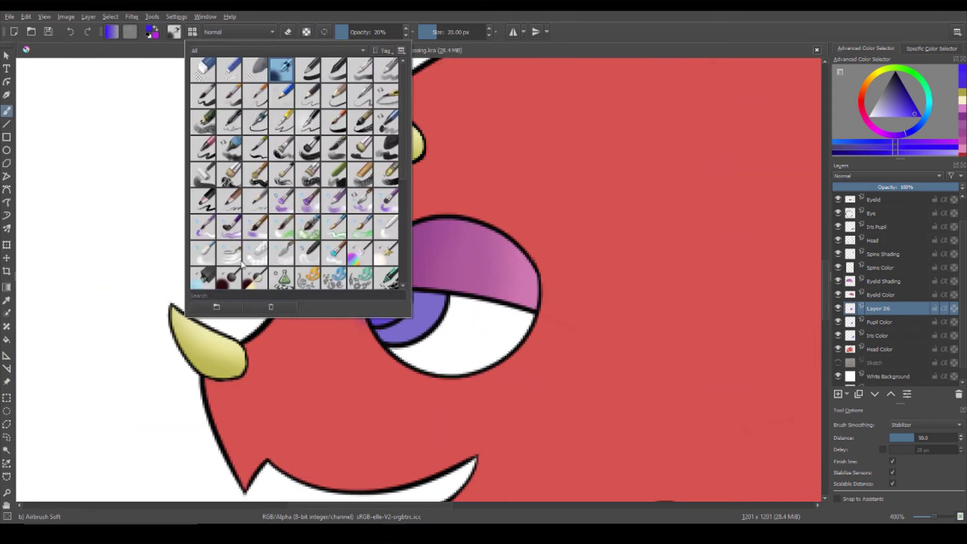
click(241, 262)
key(F6)
click(291, 64)
scroll(336, 382, up, 1)
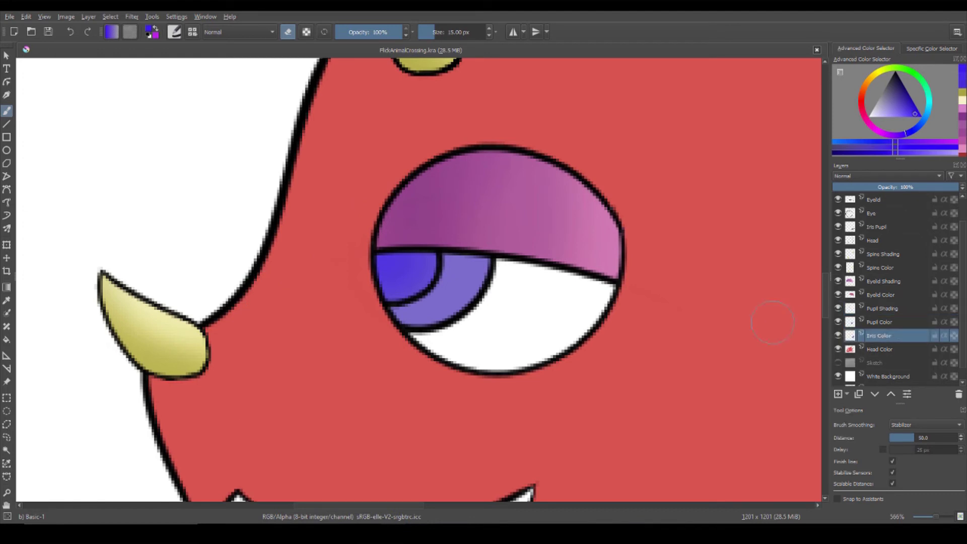
- Repaint the iris in a slightly bluer shade on the Iris Color layer with alpha preserved
click(840, 325)
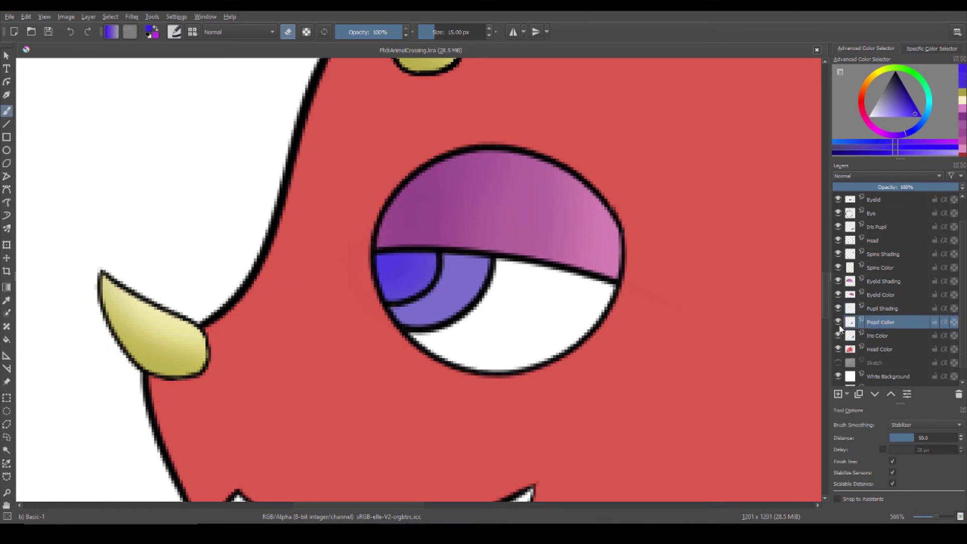
click(838, 322)
key(p)
click(838, 322)
click(846, 336)
click(454, 282)
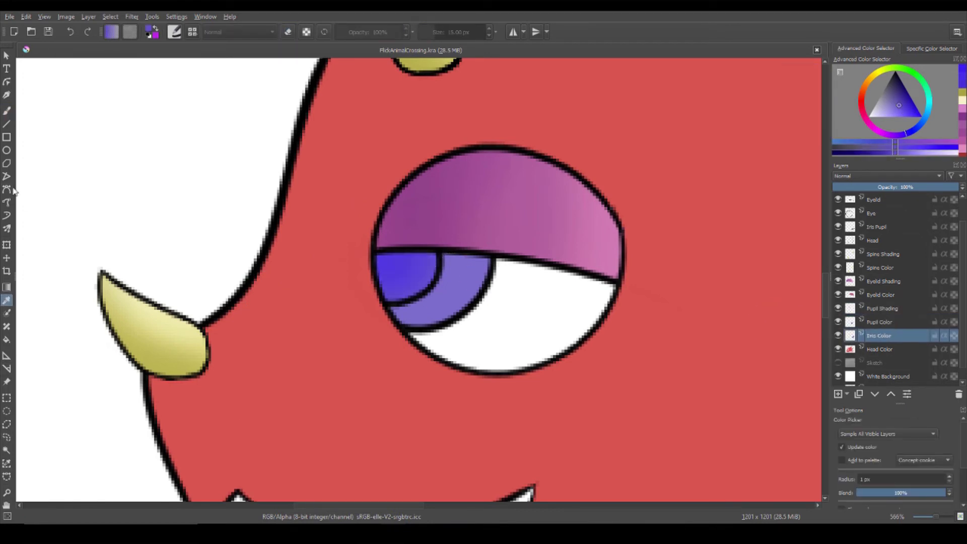
key(b)
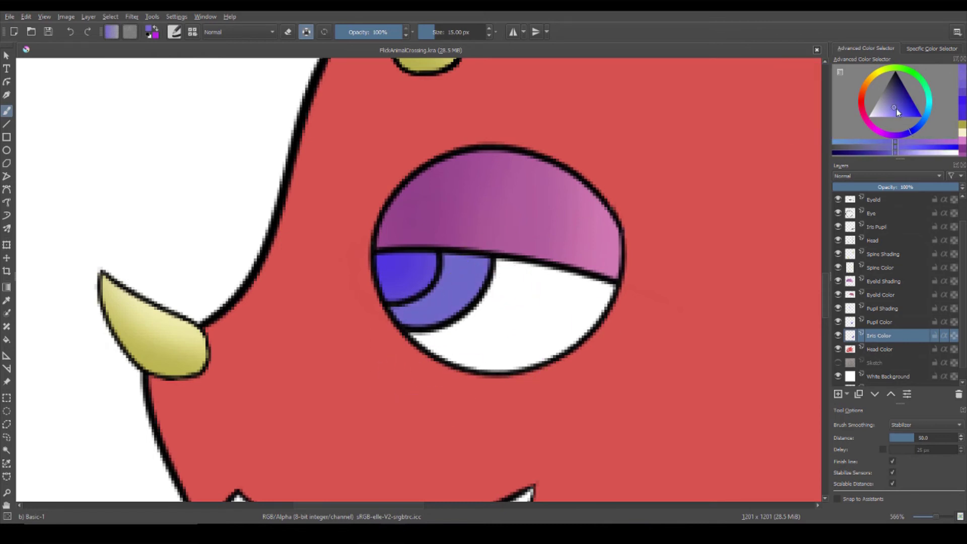
scroll(360, 412, down, 5)
scroll(359, 412, up, 6)
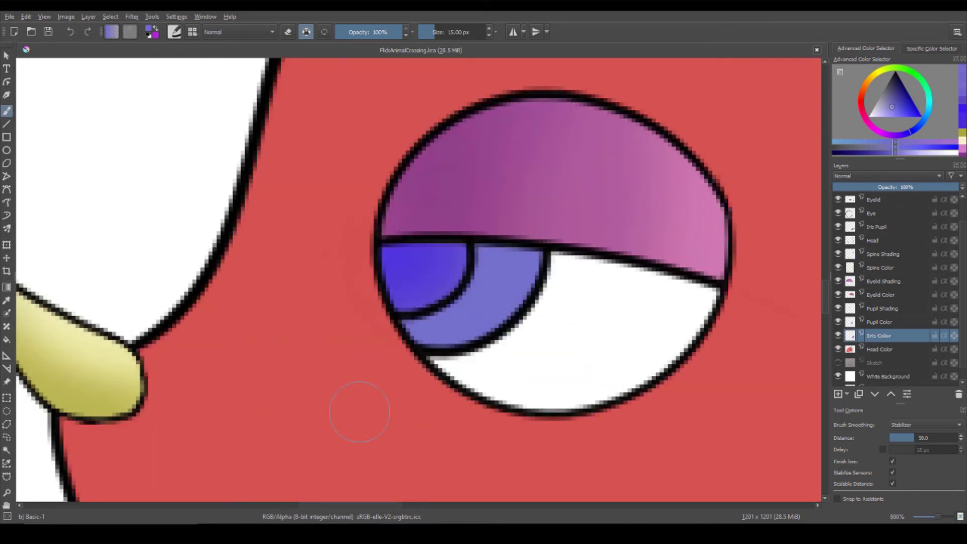
- Paint over the black line between pupil and iris with the pupil's colour on the Iris Pupil layer, preserving alpha
scroll(879, 351, up, 1)
click(880, 255)
click(174, 31)
key(Escape)
click(838, 335)
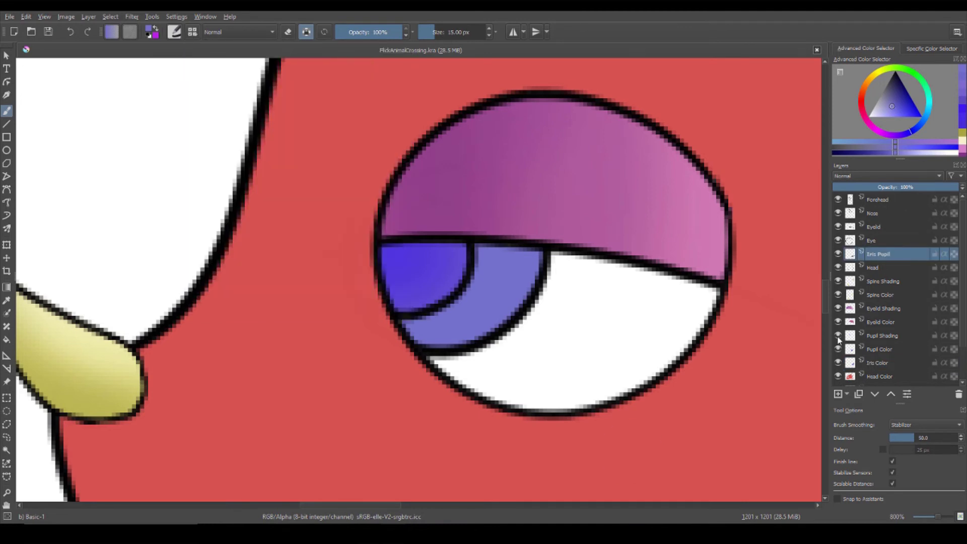
key(p)
key(b)
scroll(455, 216, down, 5)
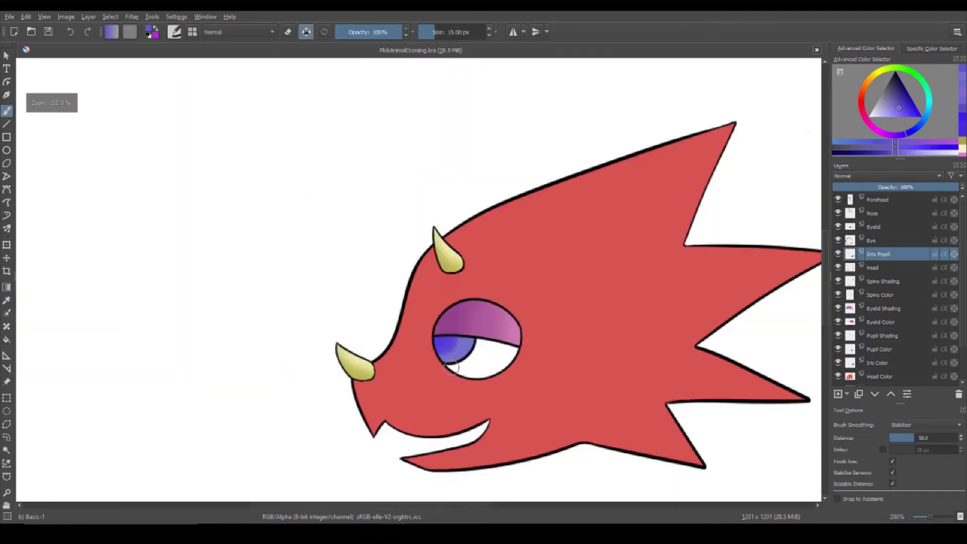
scroll(498, 371, up, 5)
scroll(497, 371, down, 6)
scroll(498, 371, up, 7)
scroll(838, 256, down, 1)
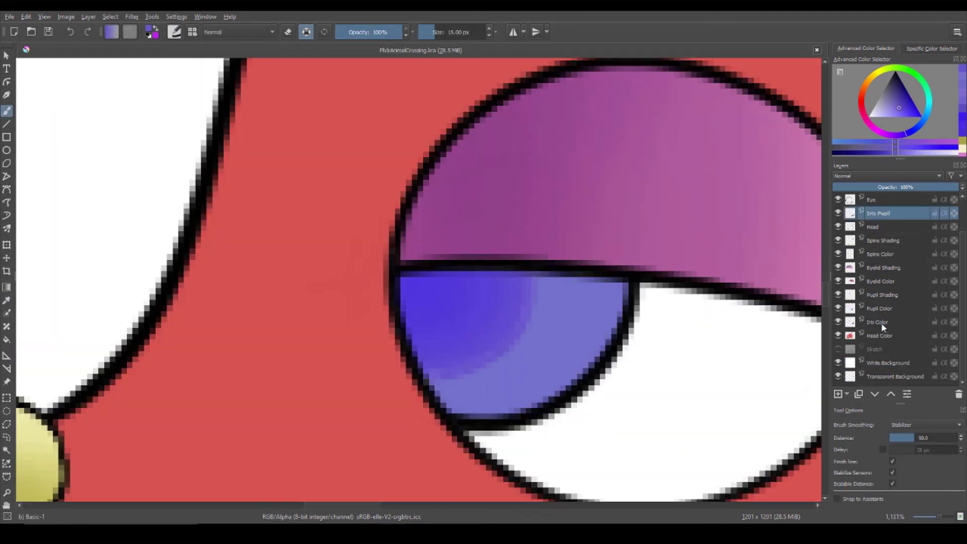
- Touch up the boundary between pupil and iris using their sampled colours with Pupil Shading temporarily hidden
click(856, 322)
ctrl+click(535, 340)
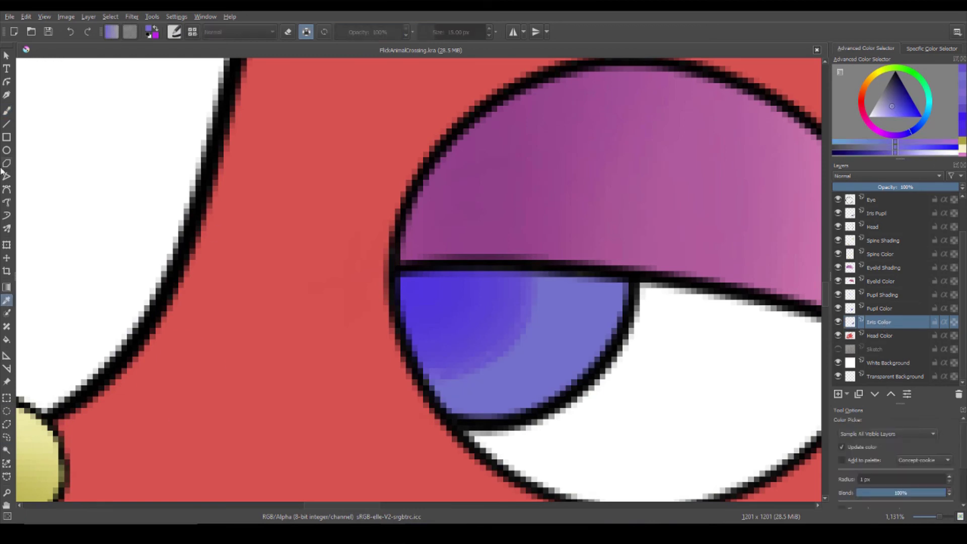
click(880, 309)
click(837, 295)
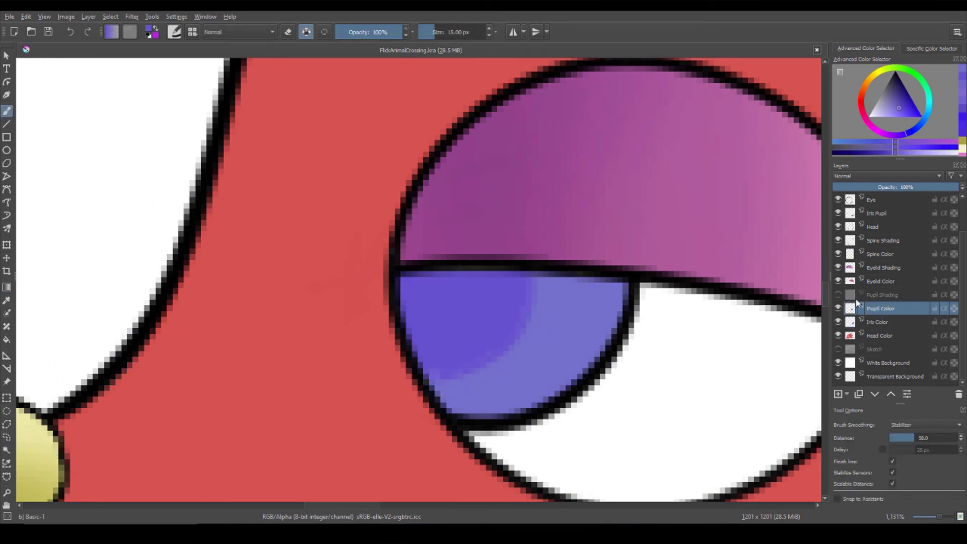
key(Page_Down)
ctrl+click(504, 348)
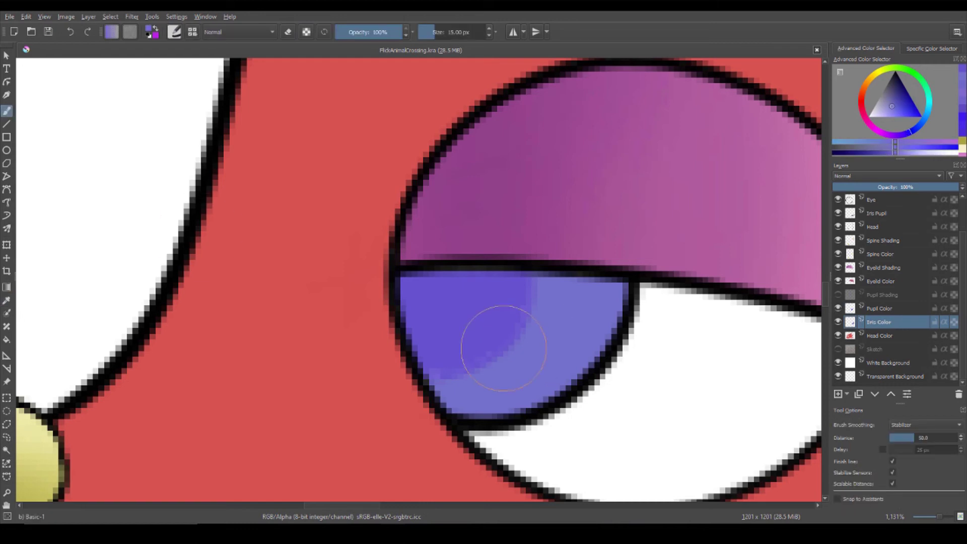
scroll(412, 379, down, 10)
scroll(443, 370, up, 7)
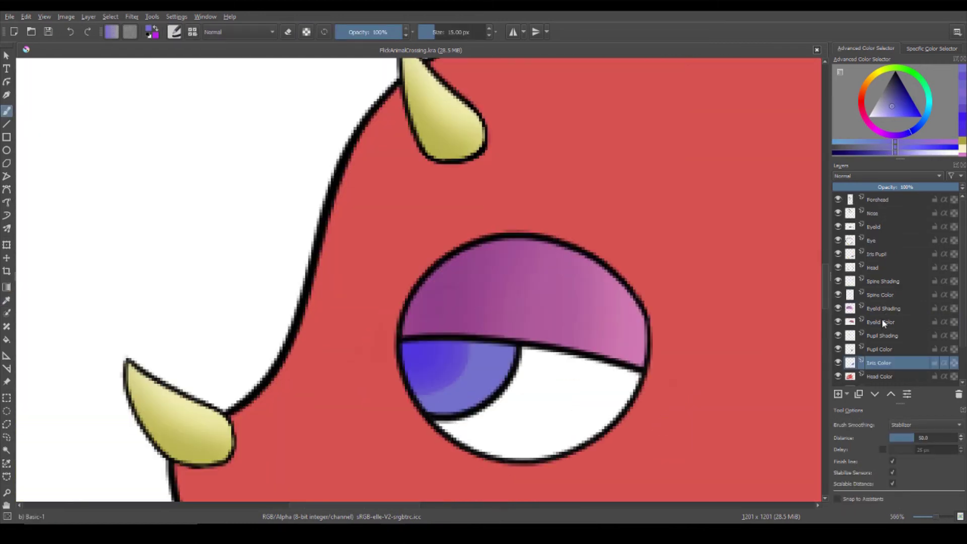
- Remove the iris's black outer outline and clean up the iris edge on Iris Color with a 5 px brush and eraser
key(Page_Up)
click(505, 403)
scroll(442, 418, up, 3)
ctrl+click(443, 353)
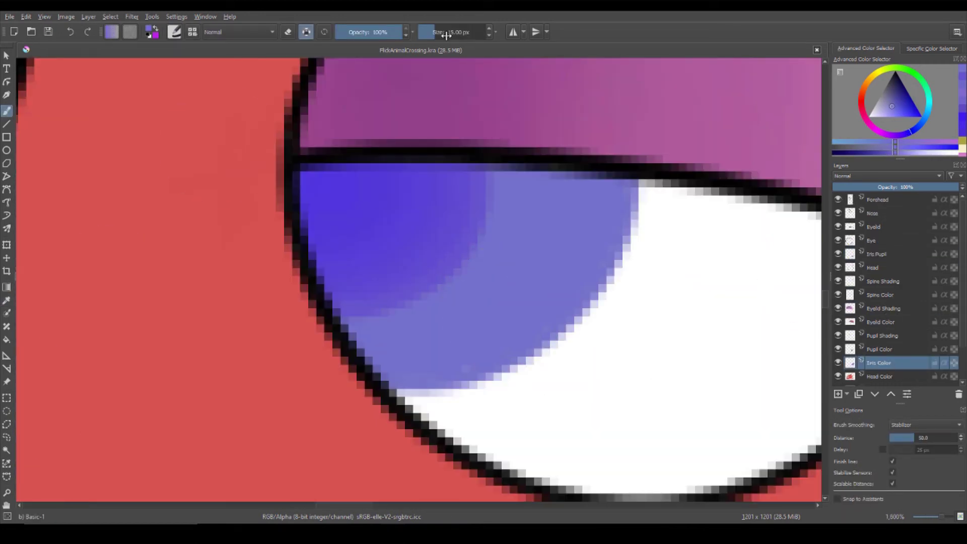
scroll(483, 339, down, 10)
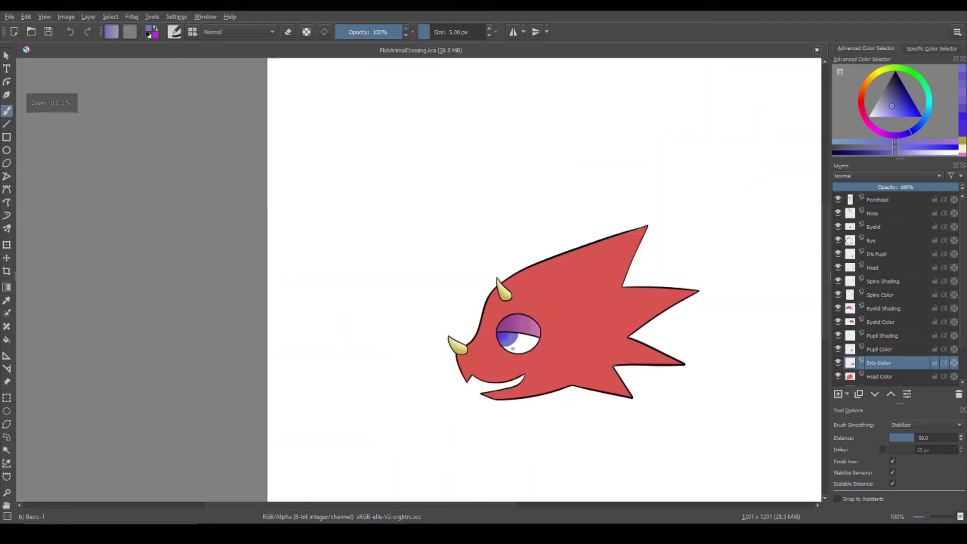
scroll(569, 293, up, 8)
scroll(442, 301, down, 10)
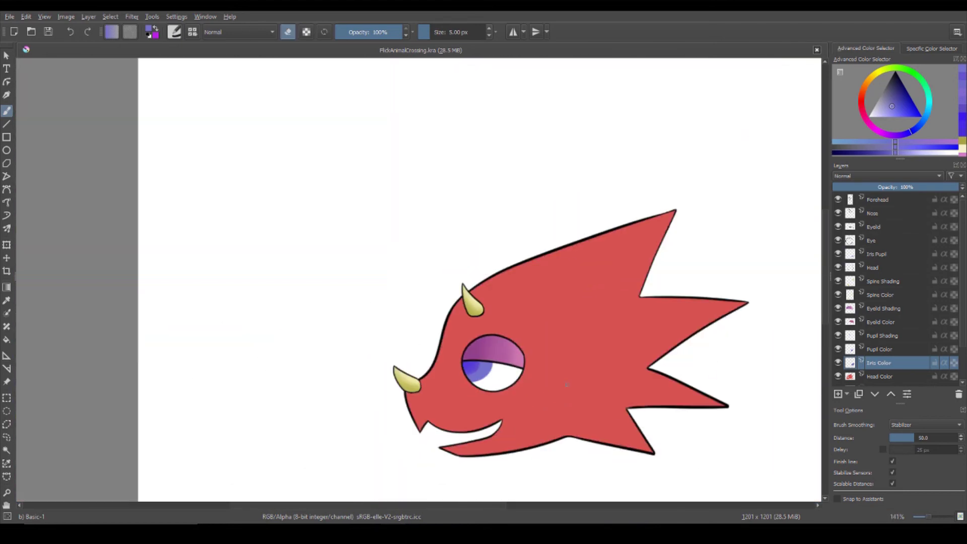
scroll(483, 363, up, 7)
scroll(881, 303, down, 1)
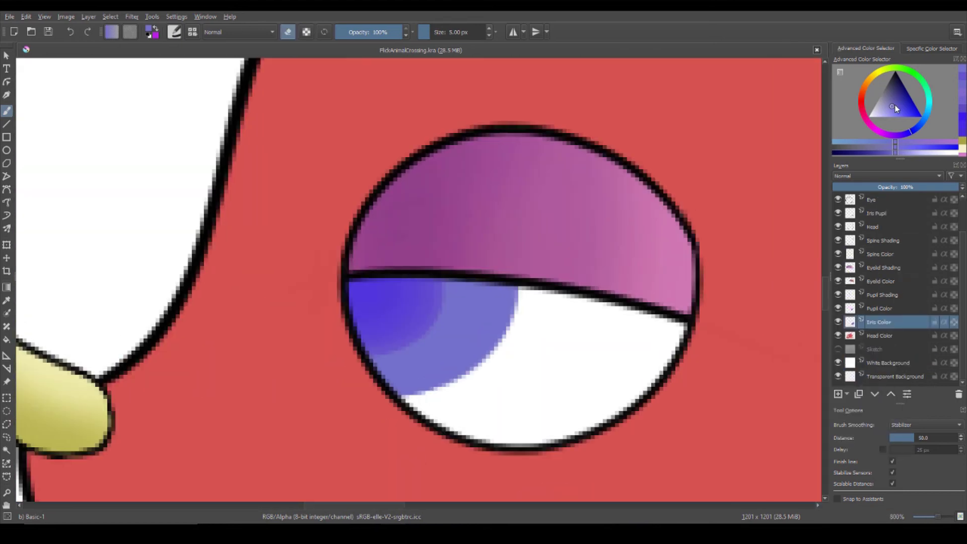
- Try painting greyish-blue radial streaks across the iris on a new layer above Iris Color
key(e)
drag(509, 303, 547, 312)
drag(483, 348, 566, 387)
drag(438, 383, 456, 398)
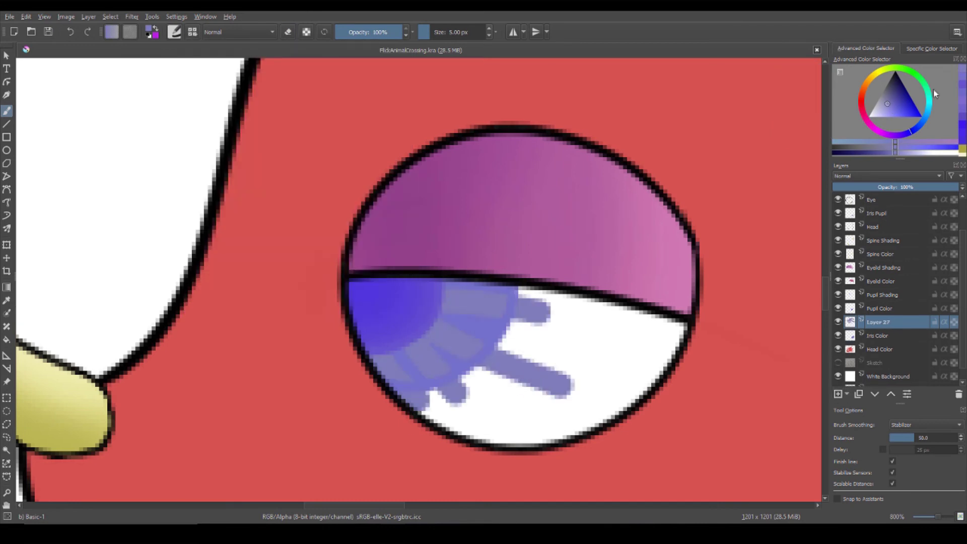
- Try adding lighter purple-blue streaks between the dark ones on Layer 27
drag(504, 322, 584, 348)
key(ctrl+z)
key(ctrl+z)
mouse_move(443, 285)
mouse_down()
mouse_move(506, 300)
mouse_move(554, 335)
mouse_up()
key(l)
key(l)
drag(473, 372, 564, 398)
drag(403, 393, 443, 433)
- Try softening the iris streaks on Layer 27 with Blender Blur at 10% opacity
click(174, 32)
click(282, 126)
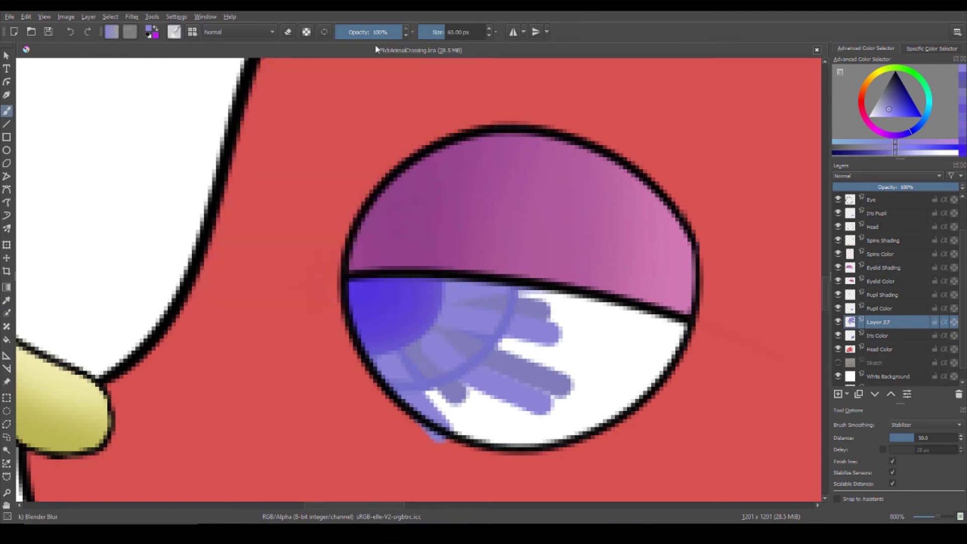
scroll(415, 350, down, 1)
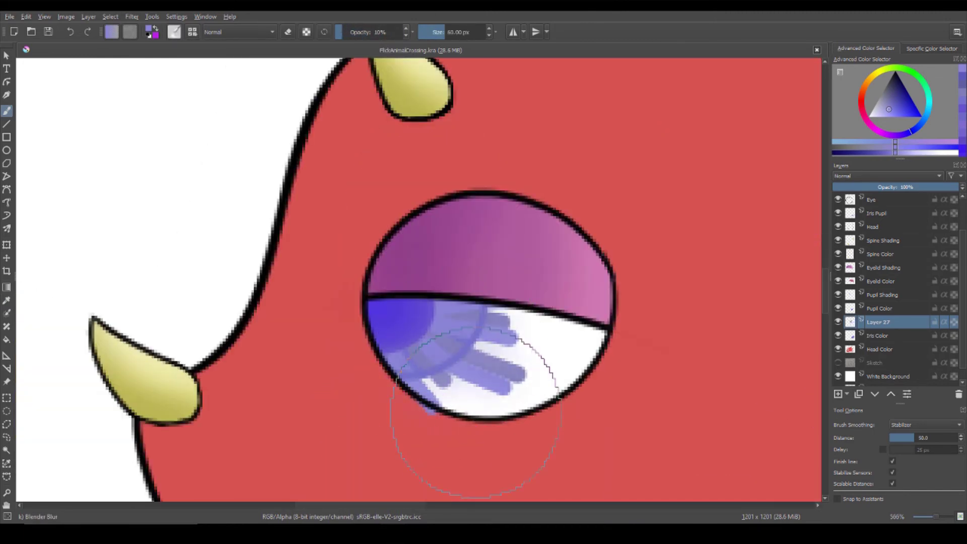
scroll(476, 412, down, 10)
scroll(452, 370, up, 7)
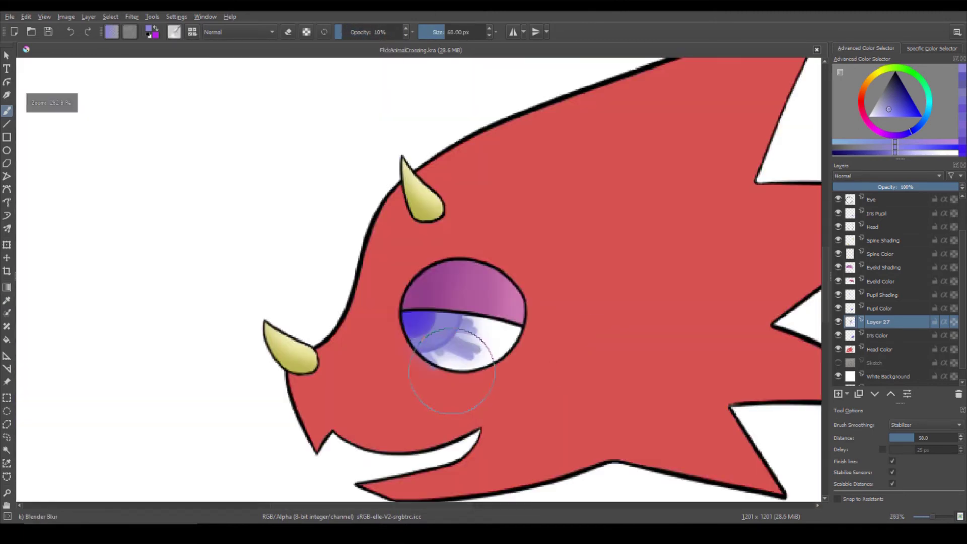
scroll(451, 370, up, 3)
- Discard the streak layer and paint the white of the eye on a new layer beneath Iris Color with Basic-1
scroll(452, 370, down, 8)
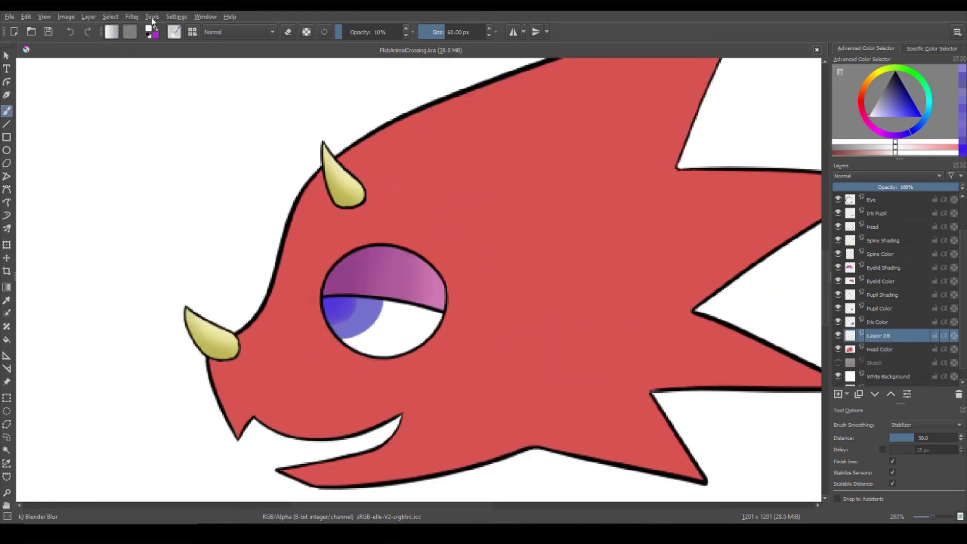
drag(416, 318, 335, 347)
scroll(359, 430, up, 3)
- Erase the white paint outside the eye outline with a 15 px eraser and rename the layer as Sclera
key(e)
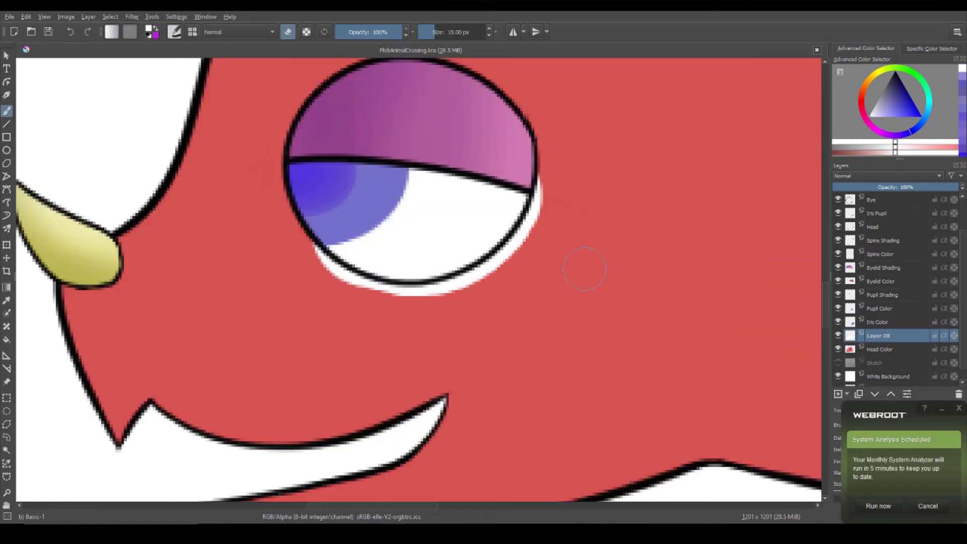
click(959, 409)
drag(542, 194, 540, 228)
scroll(426, 462, down, 3)
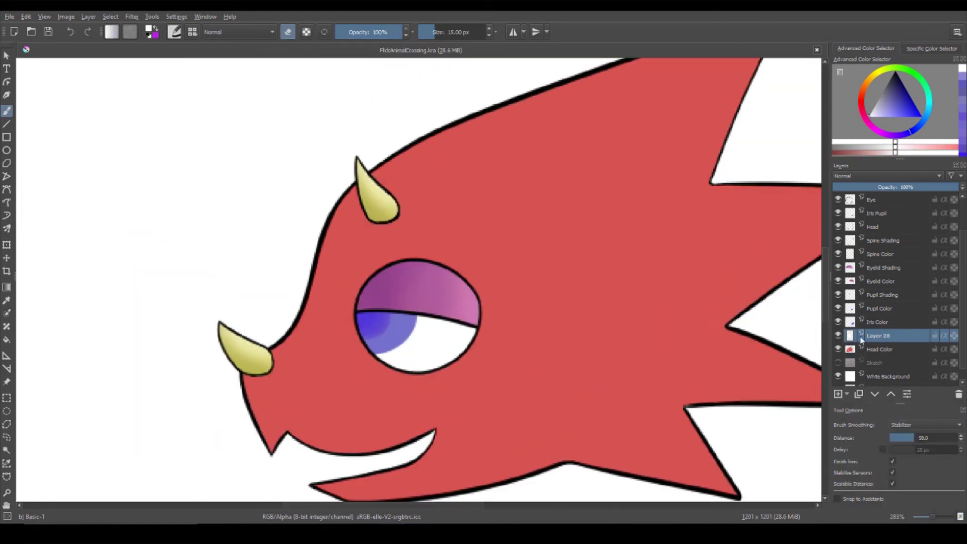
scroll(406, 374, down, 2)
- Add a new layer beneath Sclera and repaint Head Color in a more saturated red with alpha preserved
key(Insert)
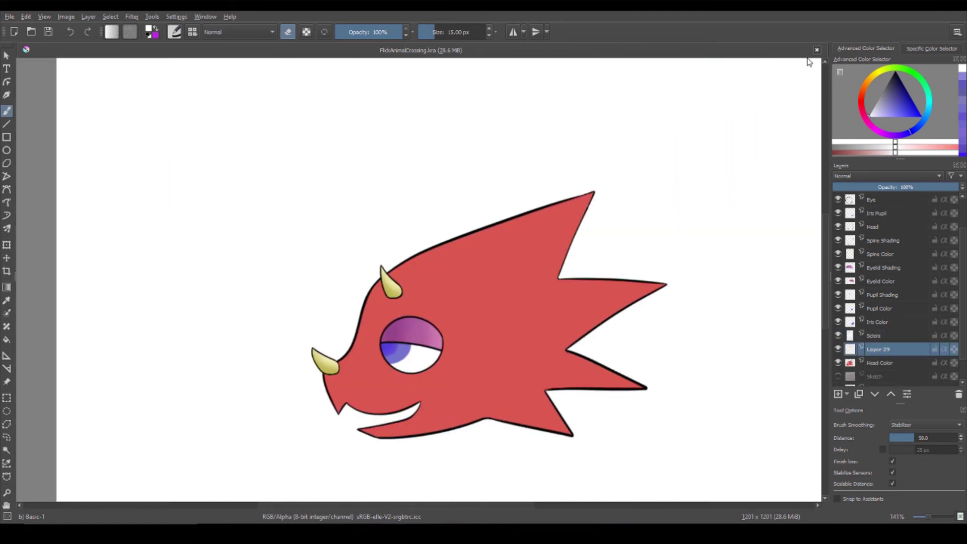
click(174, 32)
click(282, 126)
click(306, 32)
click(880, 362)
click(903, 109)
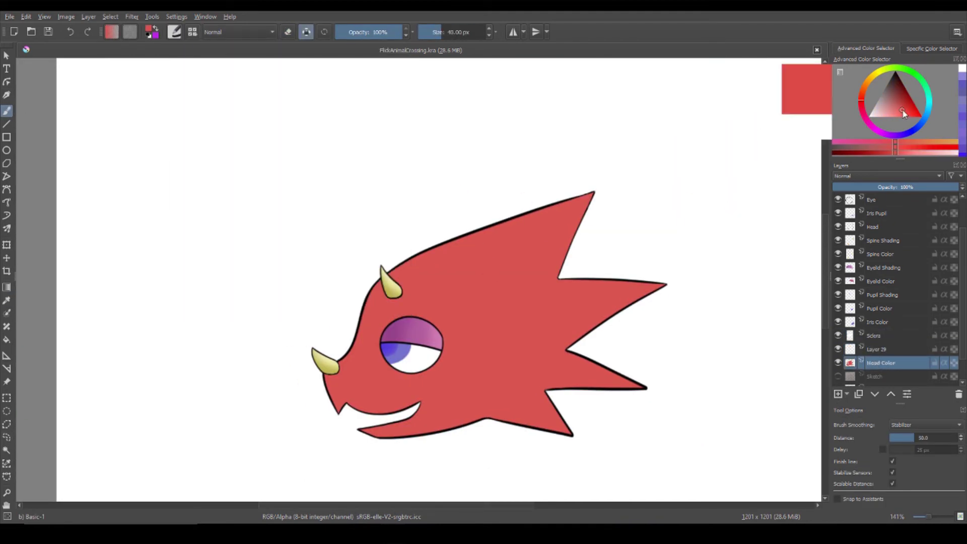
mouse_move(597, 199)
mouse_down()
mouse_move(117, 272)
mouse_move(239, 435)
mouse_up()
- Airbrush light red over the rear spikes and dark red over the face on Layer 29 with Airbrush Soft, 300 px at 30% opacity
click(878, 349)
click(892, 111)
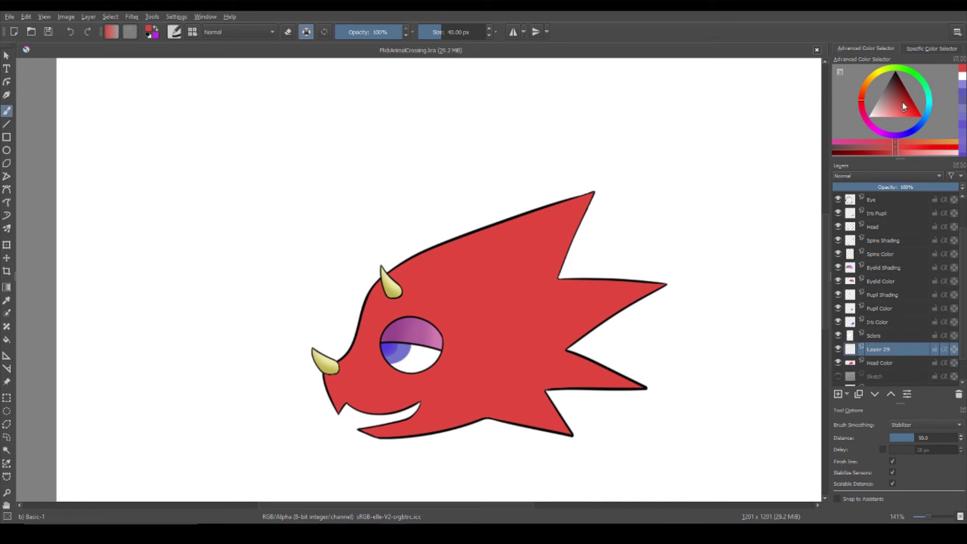
click(174, 31)
click(258, 125)
click(448, 32)
mouse_move(524, 205)
mouse_down()
mouse_move(574, 414)
mouse_move(695, 410)
mouse_up()
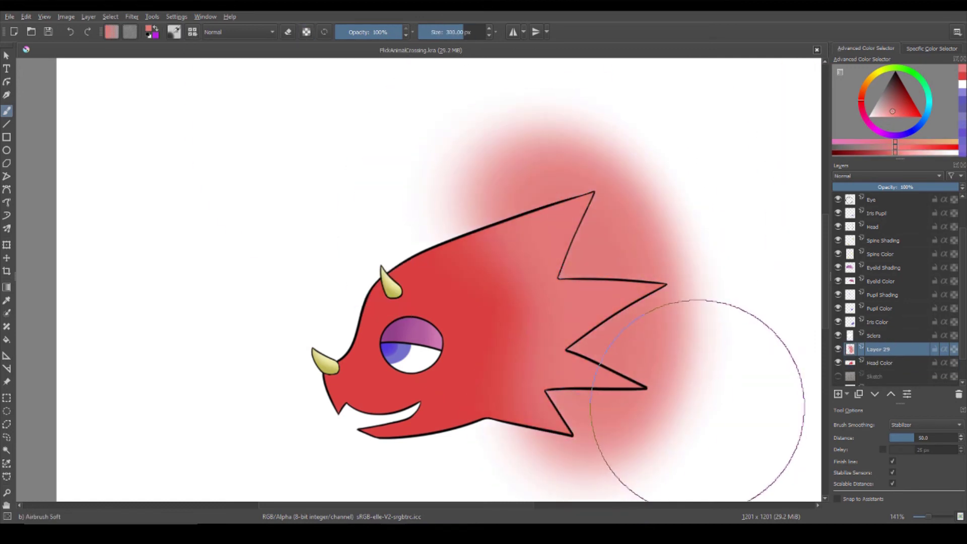
key(ctrl+z)
drag(403, 32, 356, 32)
mouse_move(655, 382)
mouse_down()
mouse_move(507, 183)
mouse_move(408, 403)
mouse_move(224, 458)
mouse_up()
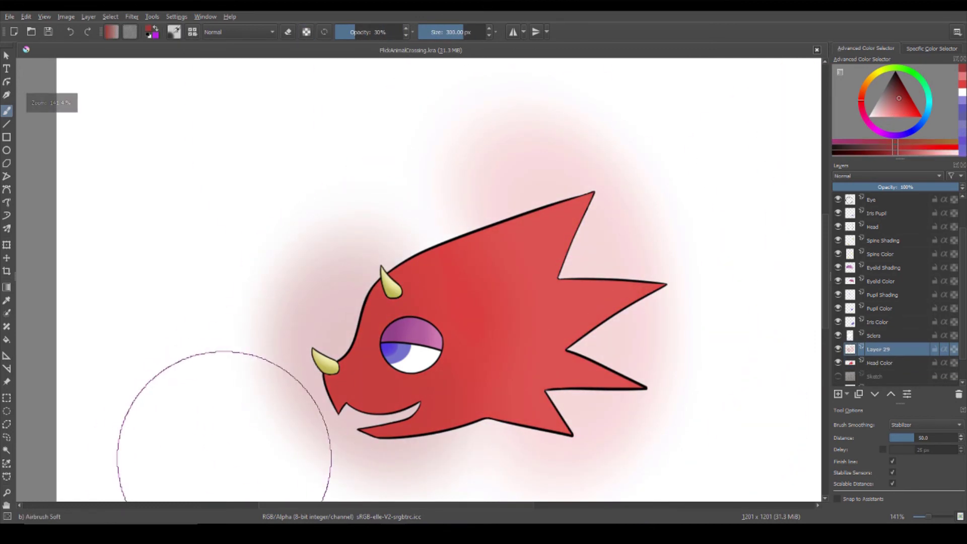
- Select the head shape on Head Color with Layer 29 temporarily hidden, and clear the Layer 29 shading outside it
click(838, 349)
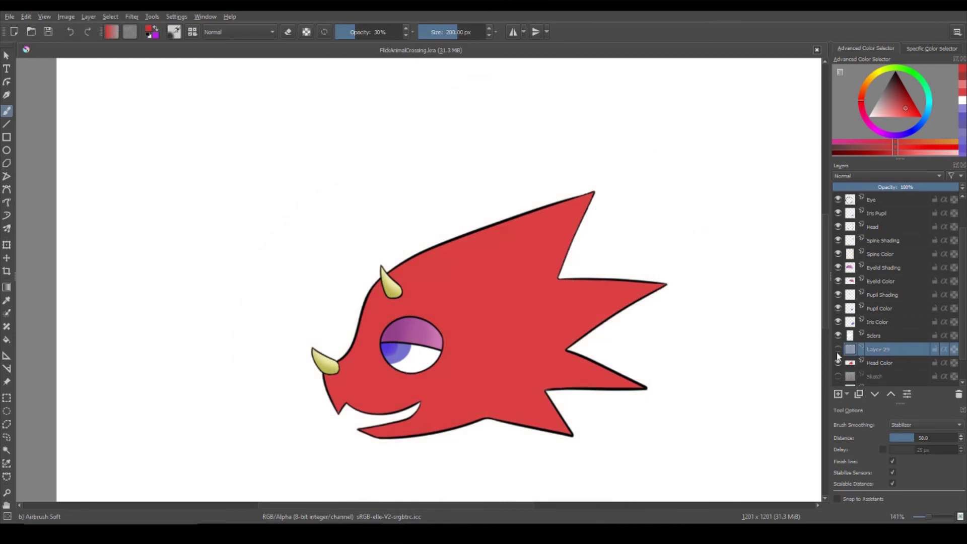
click(881, 363)
click(490, 346)
click(838, 349)
click(840, 353)
key(ctrl+shift+a)
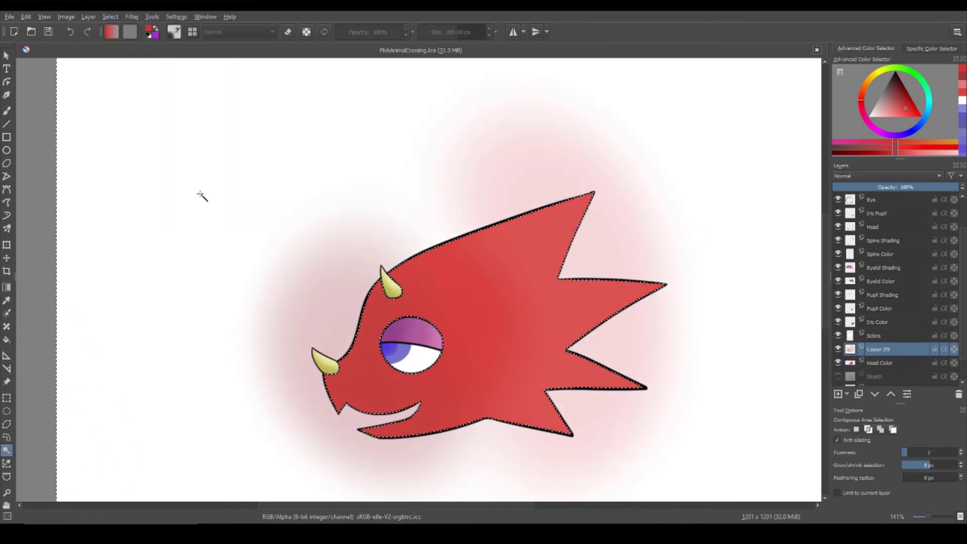
key(ctrl+r)
scroll(238, 403, down, 3)
key(ctrl+equal)
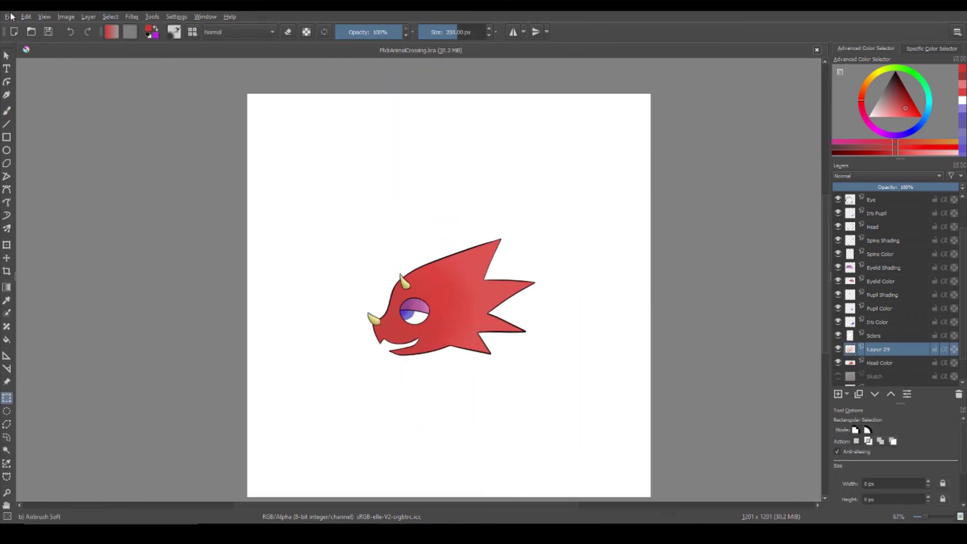
- Rename Layer 29 as Head Shading and add a new layer directly above White Background
click(882, 383)
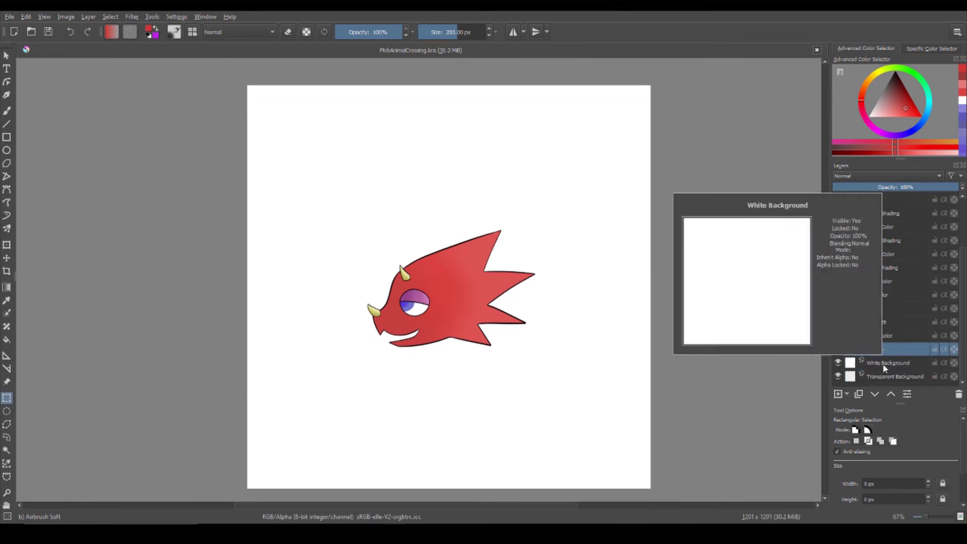
key(Insert)
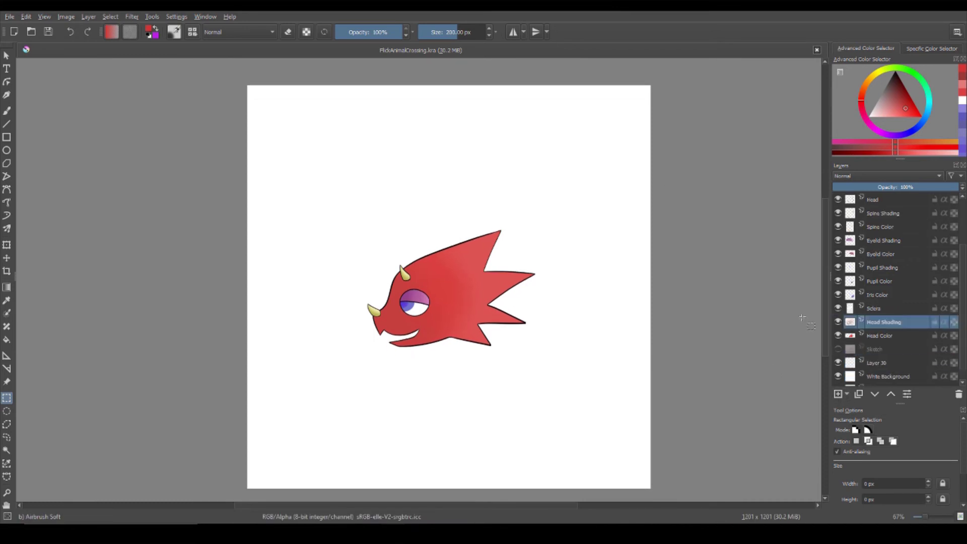
click(883, 363)
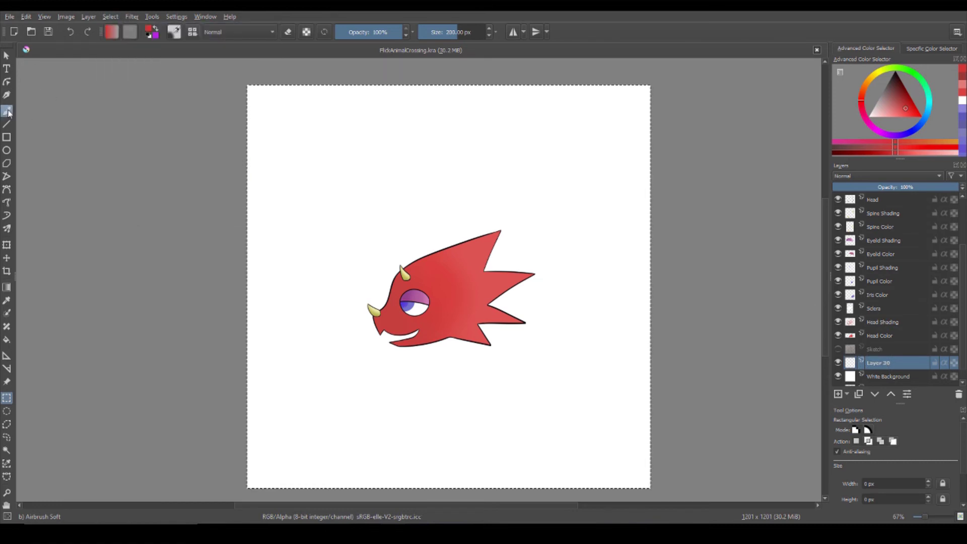
- Paint the whole canvas purple on the new layer with Basic-1 at 300 px and rename the layer as Colorful Background
click(7, 111)
click(960, 116)
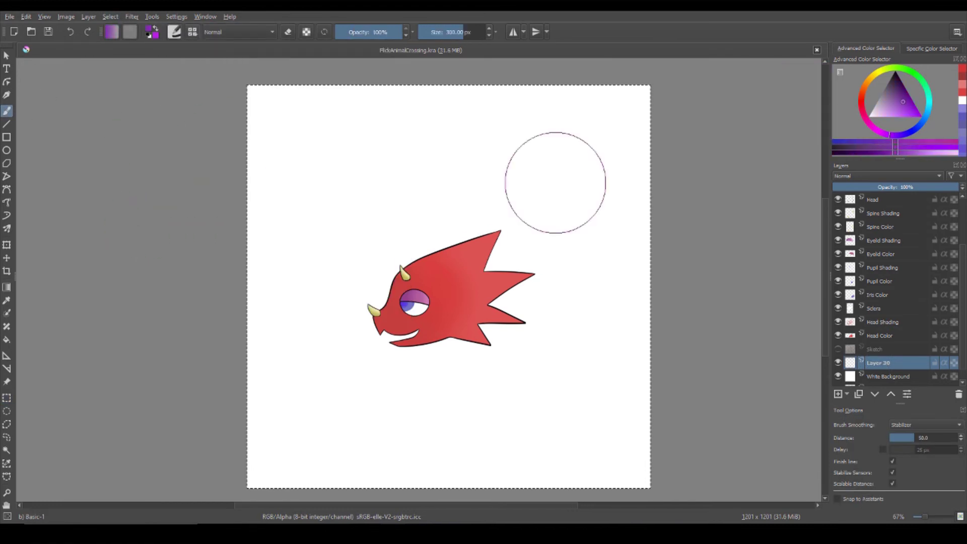
mouse_move(555, 184)
mouse_down()
mouse_move(297, 288)
mouse_move(529, 390)
mouse_move(431, 413)
mouse_move(512, 406)
mouse_up()
click(898, 106)
mouse_move(282, 131)
mouse_down()
mouse_move(647, 195)
mouse_move(394, 336)
mouse_up()
click(889, 134)
drag(282, 116, 604, 442)
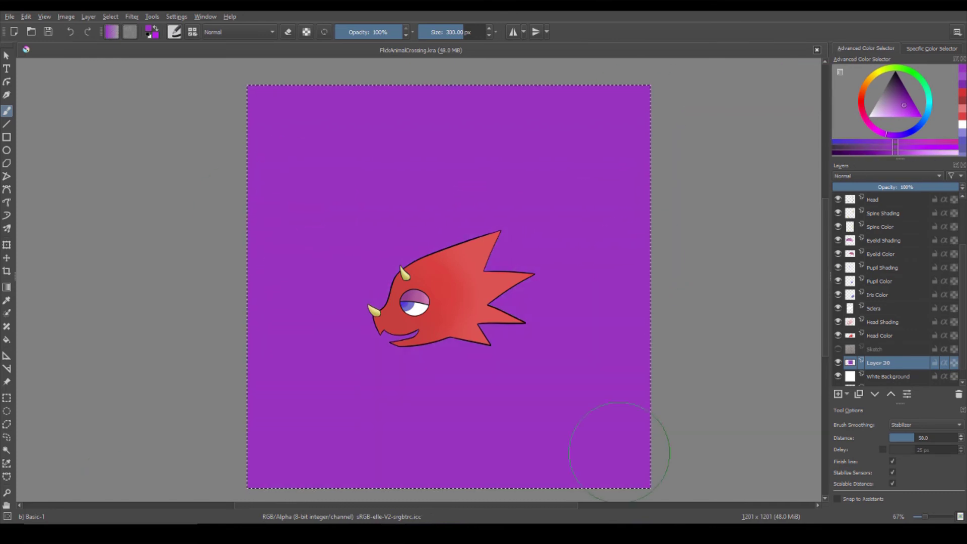
click(884, 112)
double_click(876, 363)
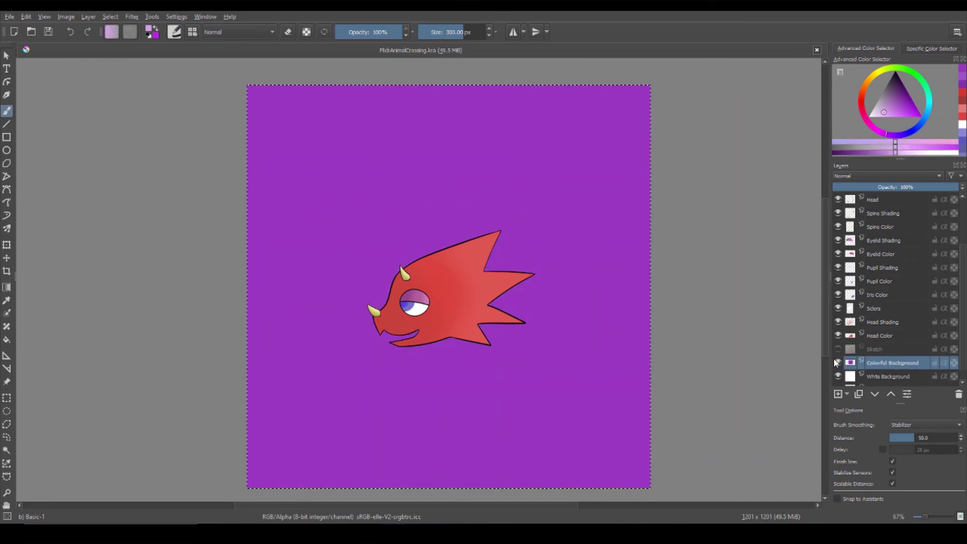
- Add a new layer above Colorful Background and try the Dry Bristles and Charcoal Rock Soft brushes in light purple
click(174, 31)
click(297, 190)
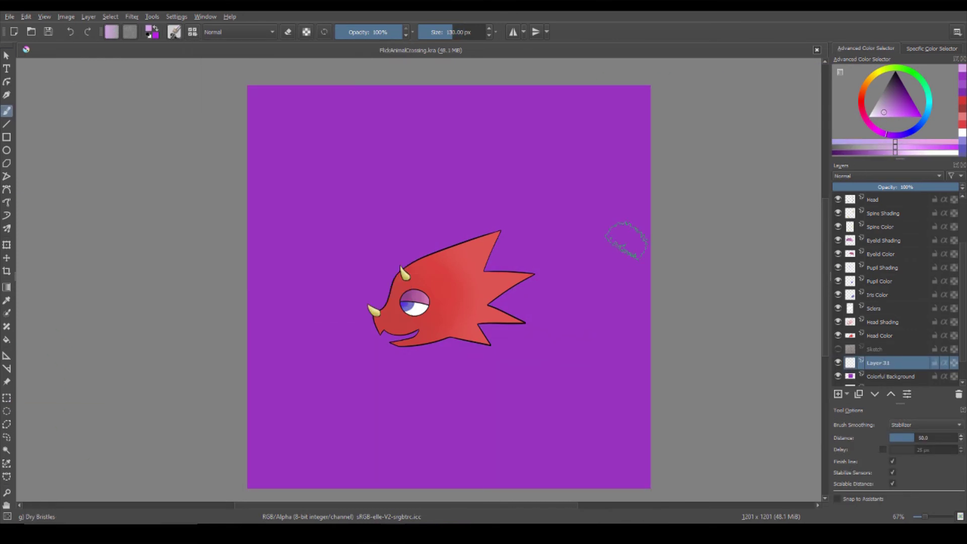
key(ctrl+shift+a)
click(174, 31)
click(205, 73)
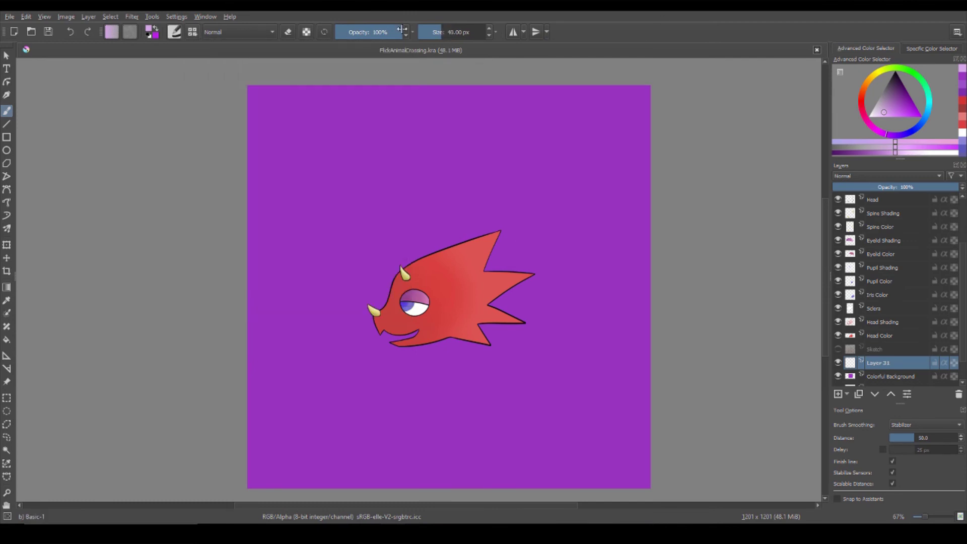
key(1)
click(282, 166)
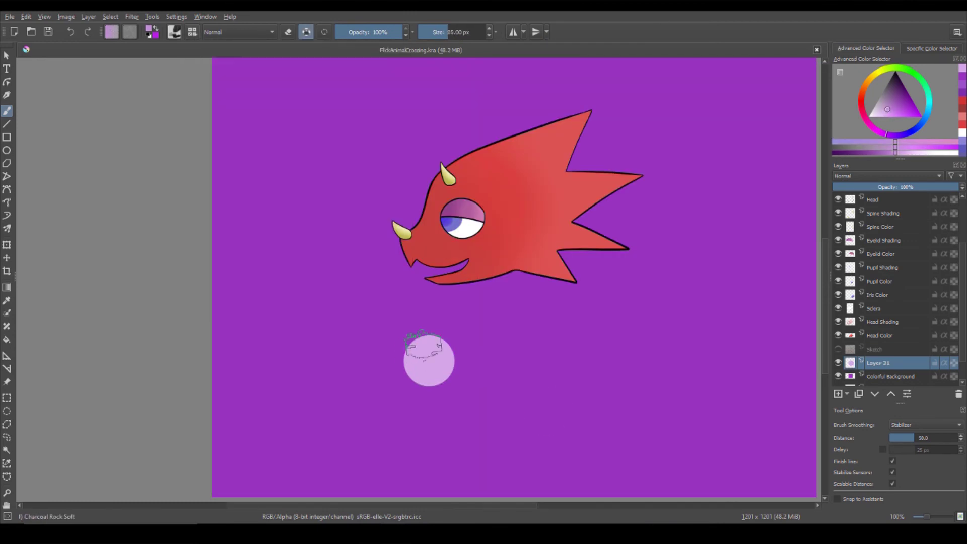
scroll(378, 431, down, 1)
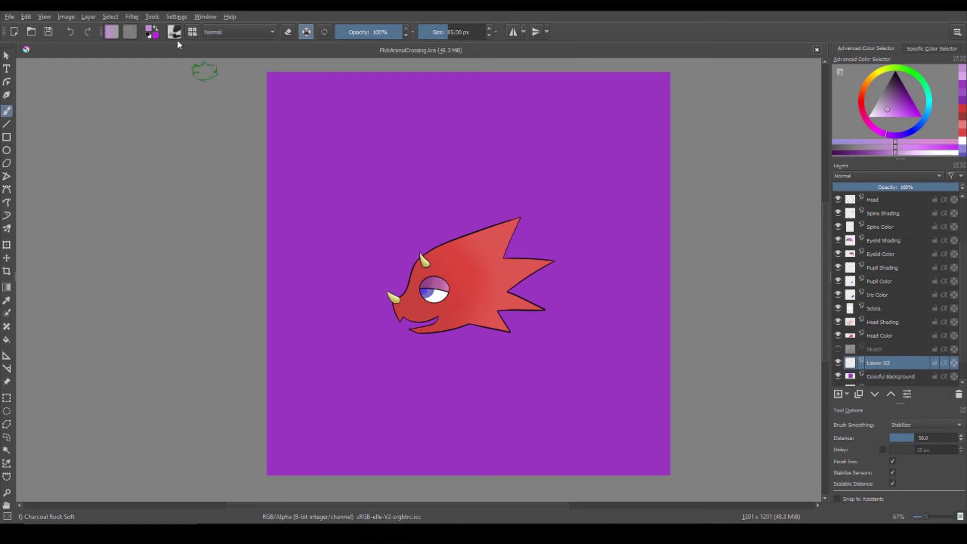
- Try the Charcoal pencil large, Chalk Grainy, Wet Circle and Wet Bristles Rough brushes for light purple dots on Layer 32
click(174, 33)
click(379, 195)
click(467, 35)
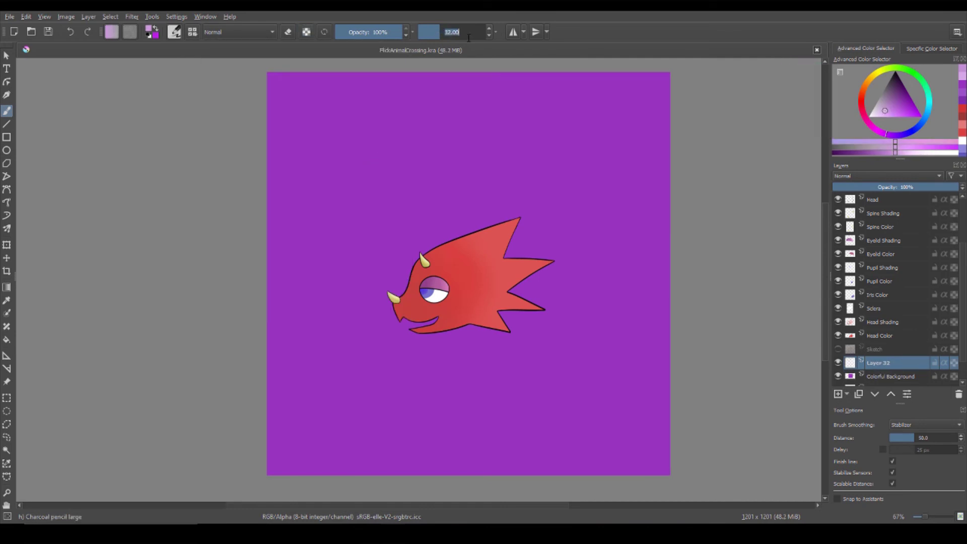
click(193, 31)
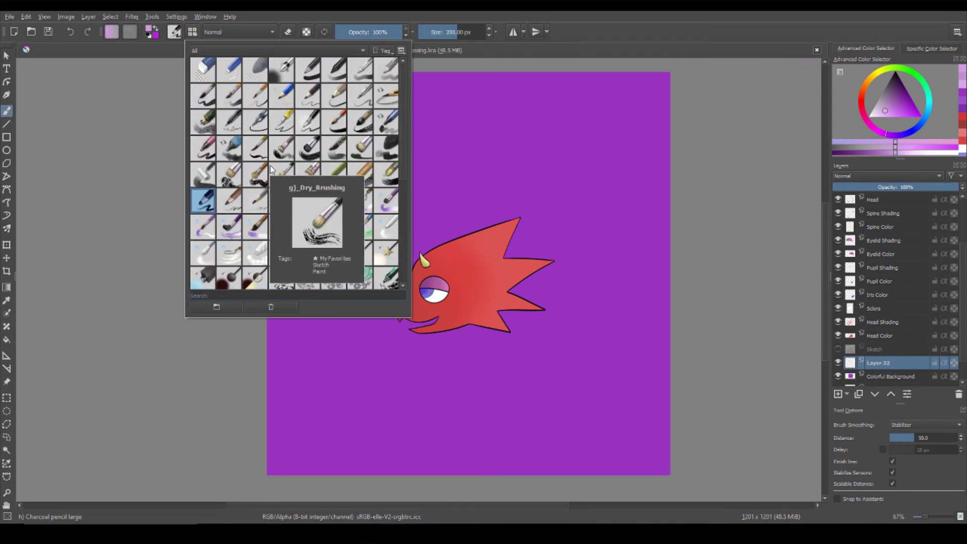
click(360, 174)
scroll(353, 141, down, 3)
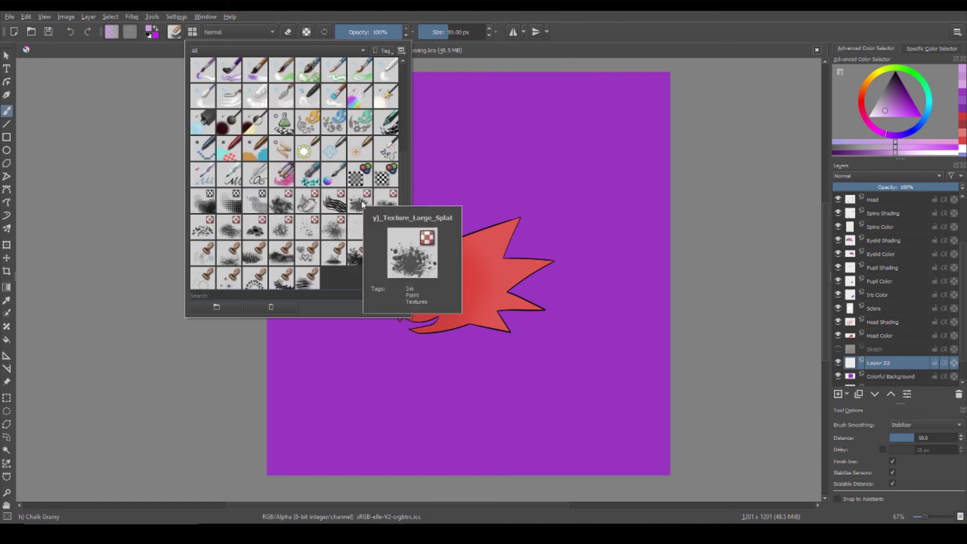
click(345, 128)
click(398, 156)
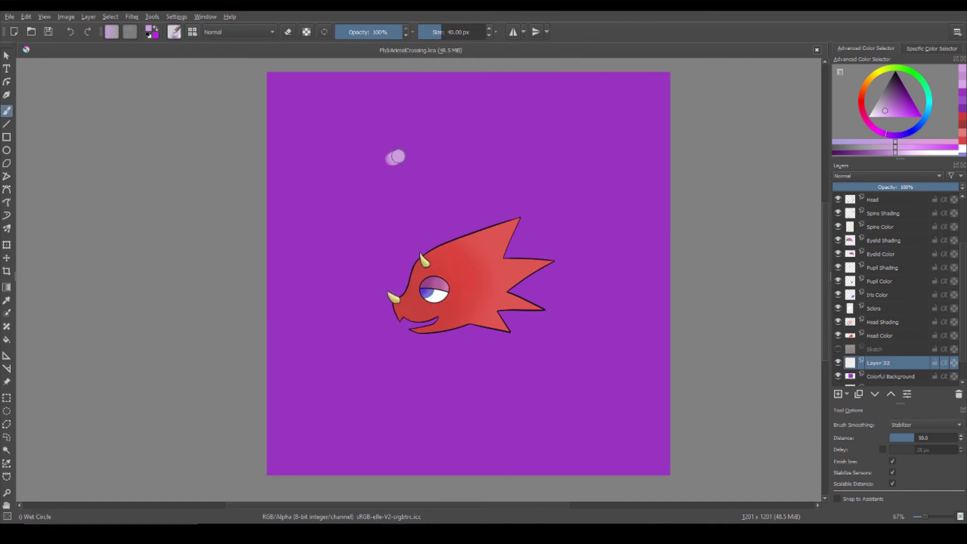
click(352, 157)
key(ctrl+z)
click(192, 32)
click(308, 122)
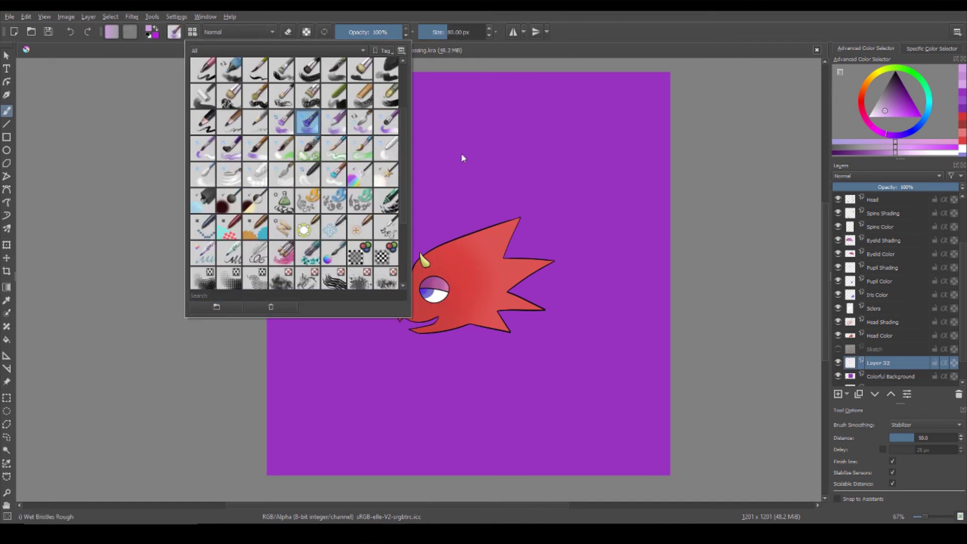
click(463, 159)
- Stamp a light purple dot on Layer 32 with Basic-1 at 100 px and move it toward the canvas's upper-left corner
click(203, 33)
click(376, 190)
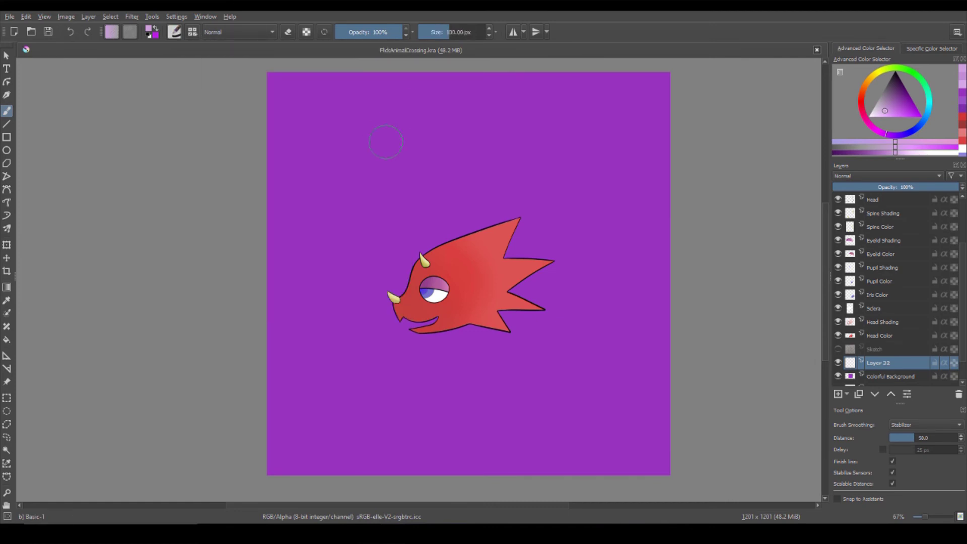
click(6, 258)
click(44, 17)
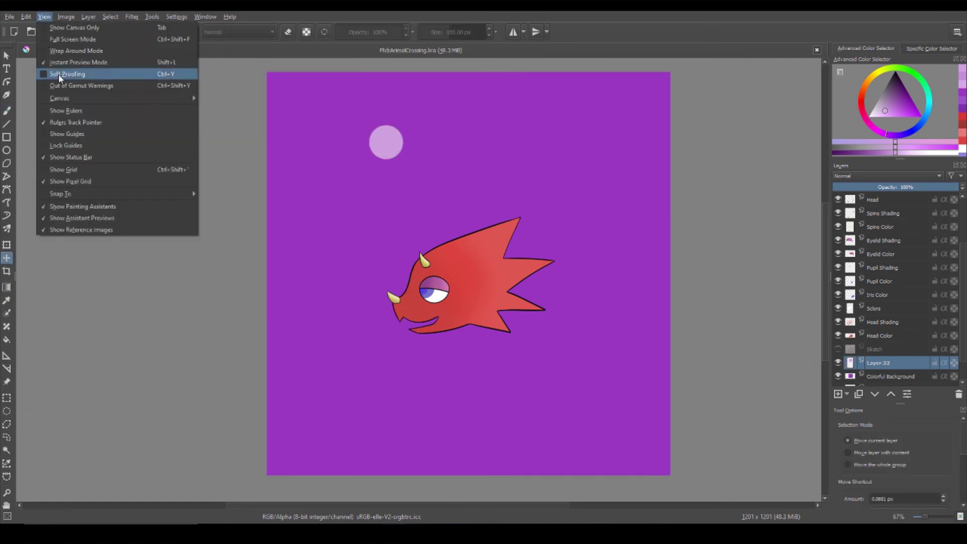
drag(387, 142, 327, 123)
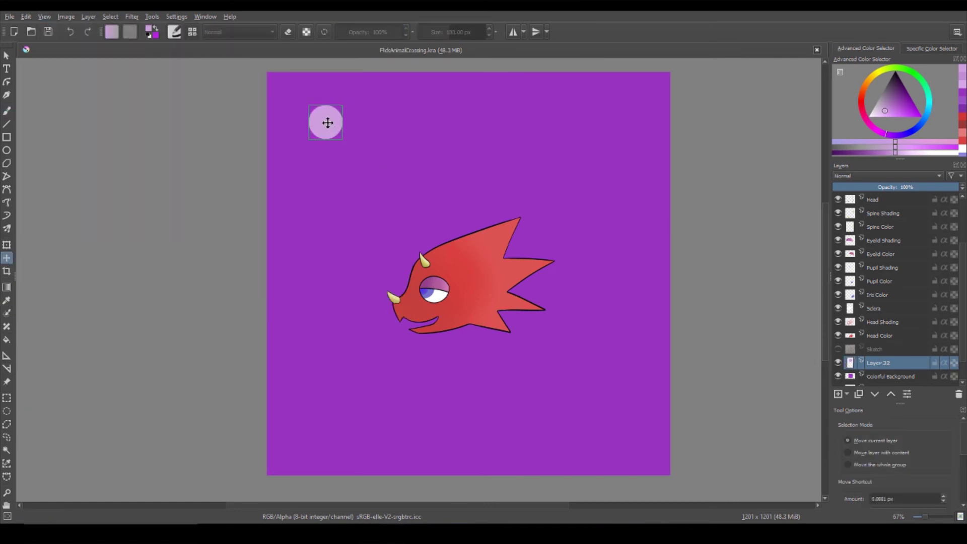
- Duplicate the dot repeatedly and arrange the copies in two evenly spaced rows of three at the canvas's upper-left corner
right_click(877, 366)
click(861, 222)
drag(331, 86, 280, 137)
right_click(876, 366)
click(861, 214)
right_click(861, 296)
click(791, 320)
right_click(861, 297)
click(857, 317)
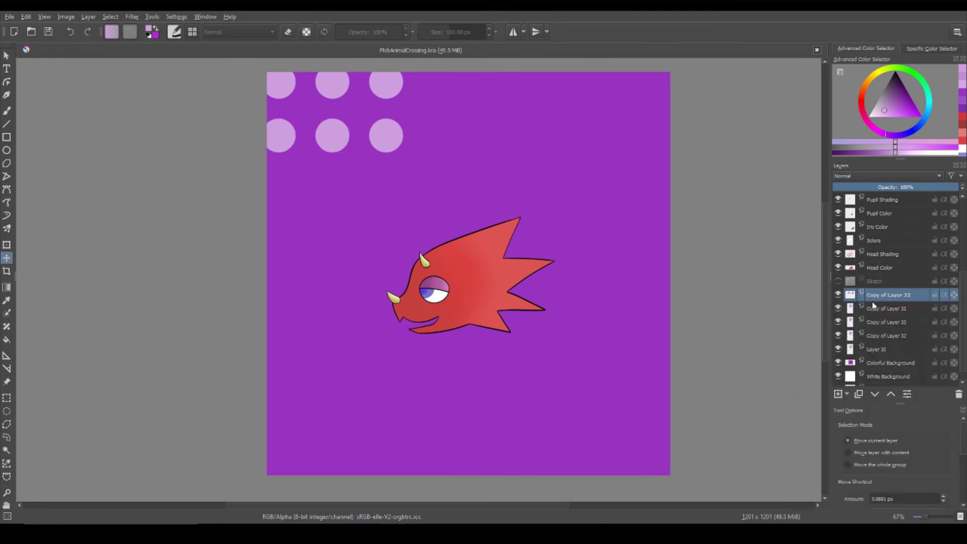
- Merge and duplicate the dot block downward and sideways to build an even grid of four rows of six dots
right_click(874, 304)
click(846, 216)
drag(341, 133, 341, 240)
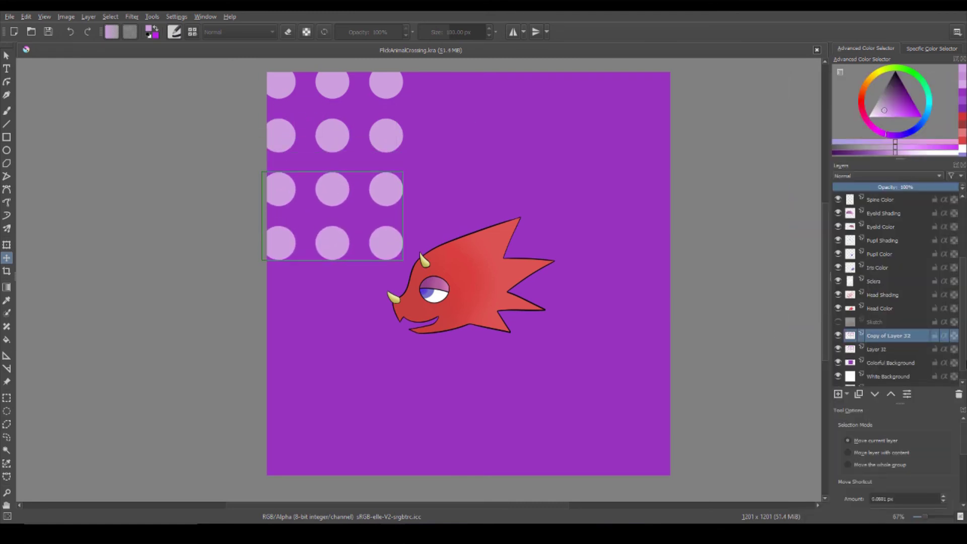
right_click(877, 335)
click(827, 183)
drag(266, 142, 425, 143)
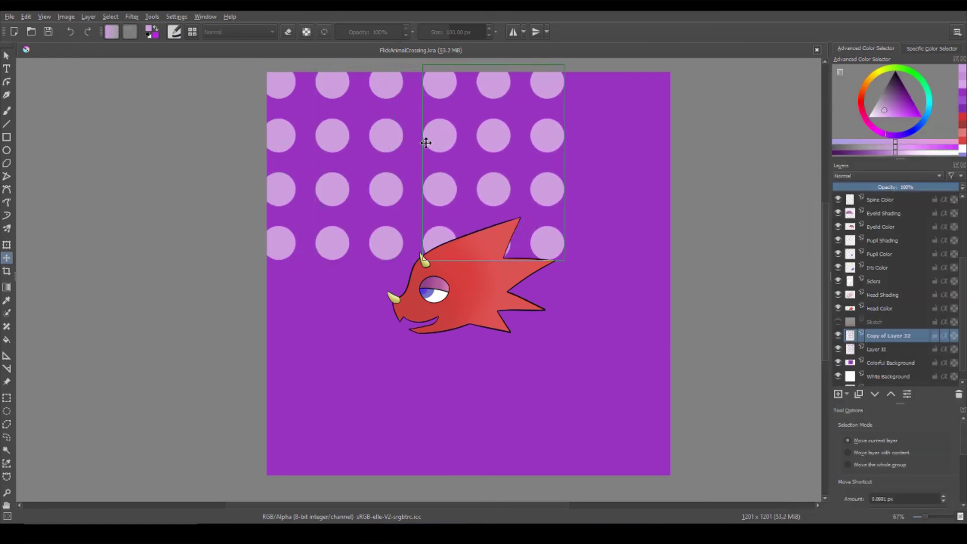
- Merge the dot layers and place a duplicate below to extend the grid to eight rows down the canvas
right_click(877, 335)
click(846, 216)
key(ctrl+j)
drag(381, 116, 381, 237)
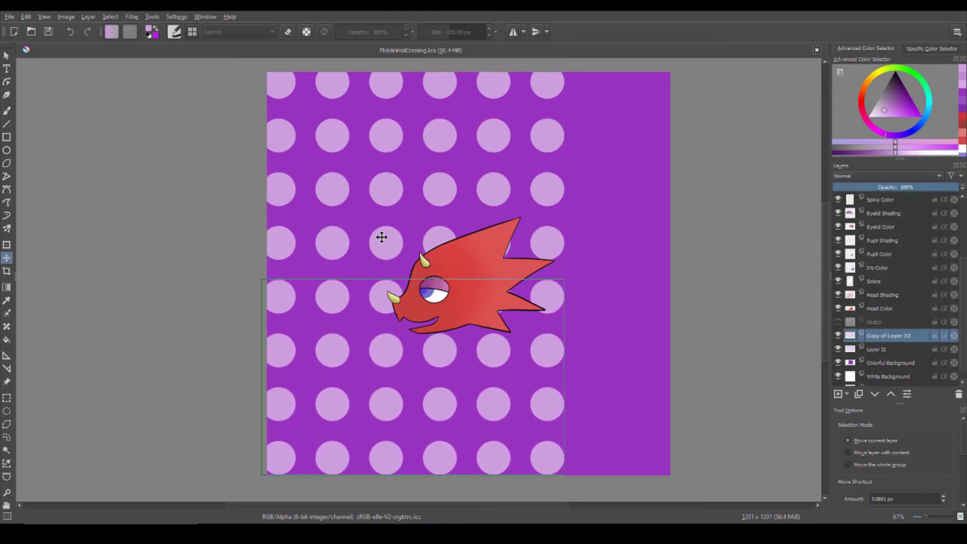
- Duplicate and merge the dots until they extend past every canvas edge, and tilt the merged pattern on Layer 32
drag(274, 242, 575, 201)
key(ctrl+j)
right_click(877, 335)
click(844, 193)
drag(626, 328, 560, 115)
key(ctrl+e)
drag(376, 182, 582, 167)
scroll(259, 209, down, 4)
scroll(259, 210, up, 2)
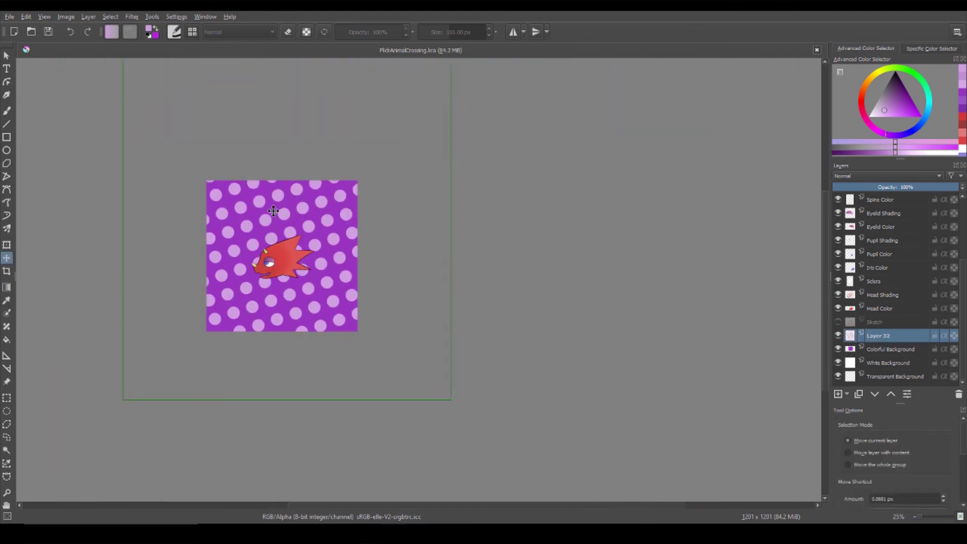
scroll(195, 270, up, 2)
scroll(194, 270, down, 1)
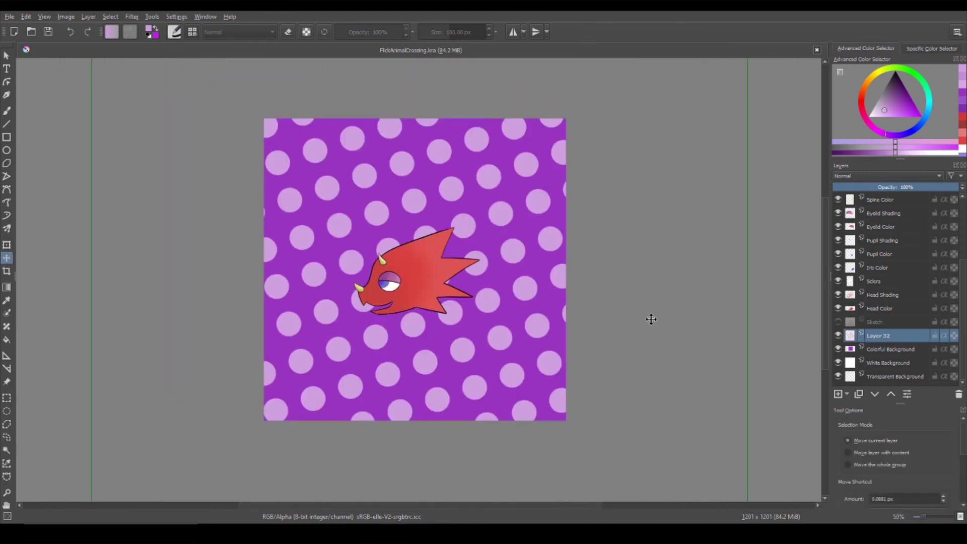
click(45, 16)
- Duplicate the dot layer, move the copy beneath it, and recolour the copy slightly darker purple at 300 px with alpha preserved
right_click(879, 336)
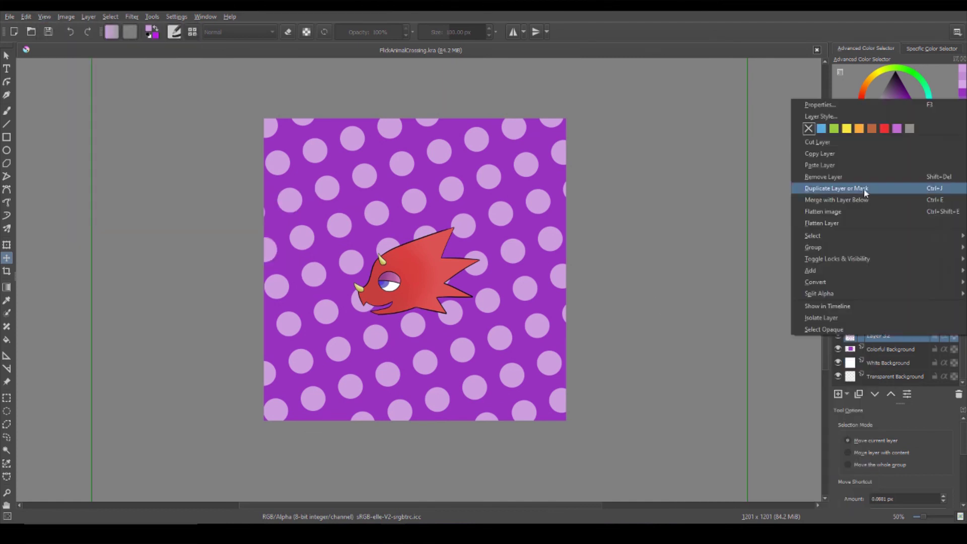
click(860, 190)
drag(885, 358, 884, 356)
key(b)
click(453, 33)
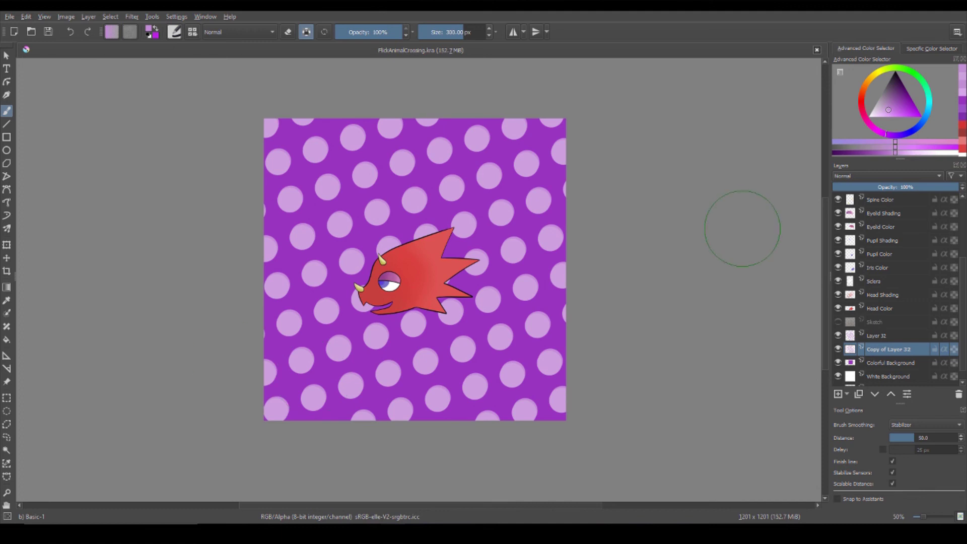
- Shift the darker dot copy slightly so that it forms a shadow edge behind the light dots
key(ctrl+t)
key(minus)
scroll(369, 228, down, 1)
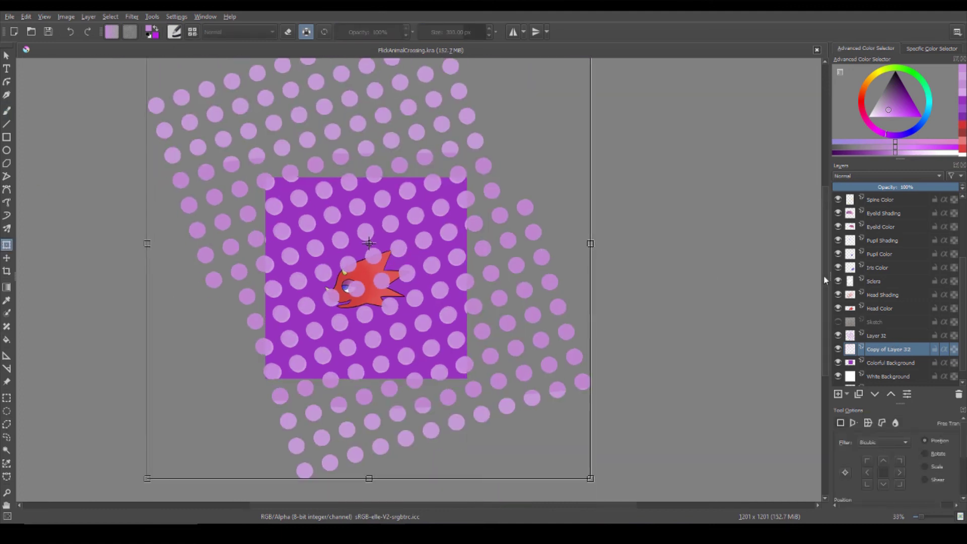
scroll(369, 227, up, 3)
scroll(369, 227, down, 2)
key(t)
key(plus)
key(plus)
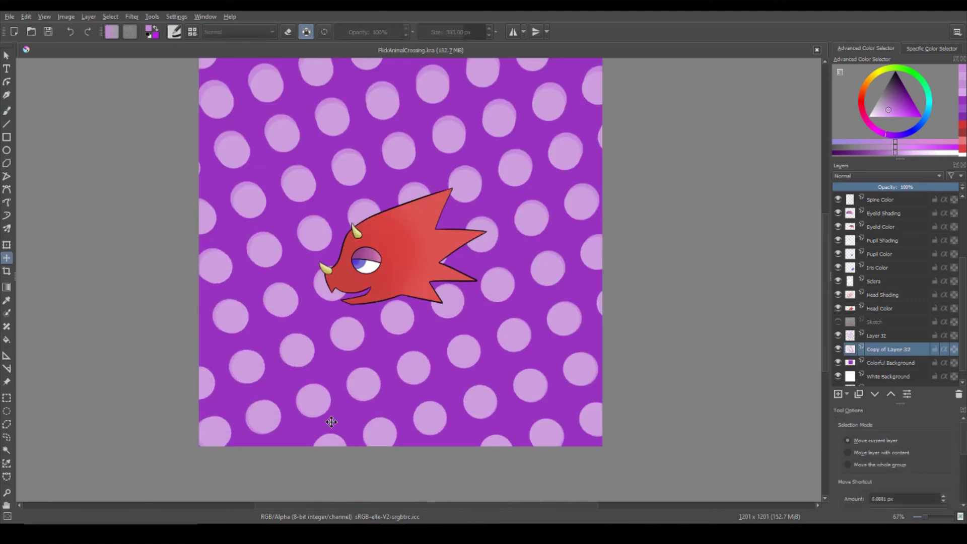
key(minus)
- Add a new layer above the dots and merge the two dot layers into one
click(838, 394)
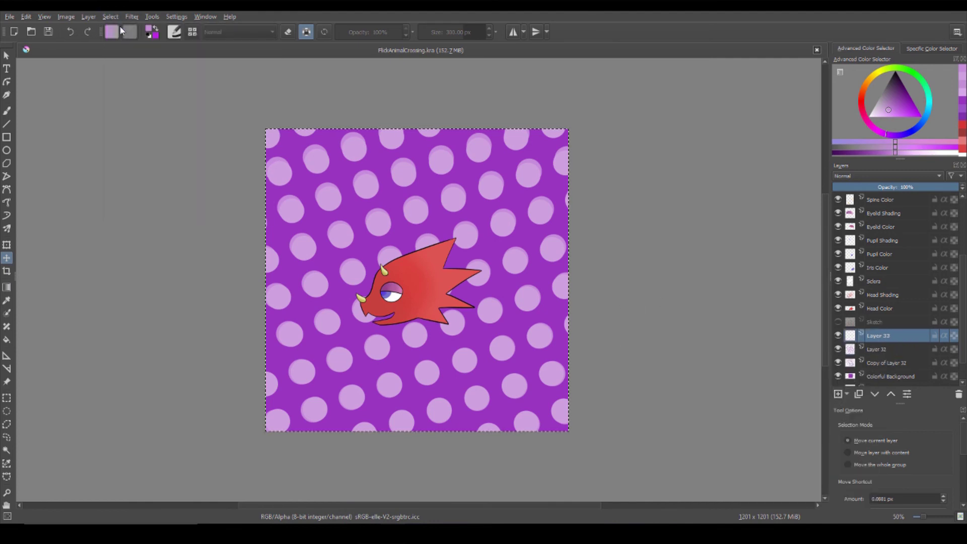
click(871, 114)
key(b)
key(ctrl+a)
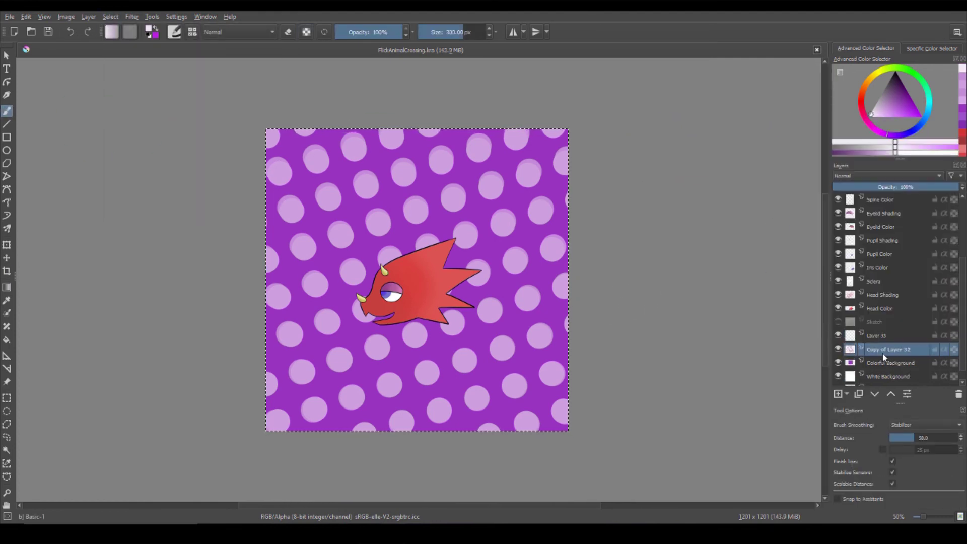
- Cover the canvas with pale lavender on the layer above Polka Dots and reduce that layer's opacity to 63%
drag(252, 138, 777, 146)
key(shift+BackSpace)
drag(932, 187, 912, 198)
key(ctrl+shift+a)
key(ctrl+r)
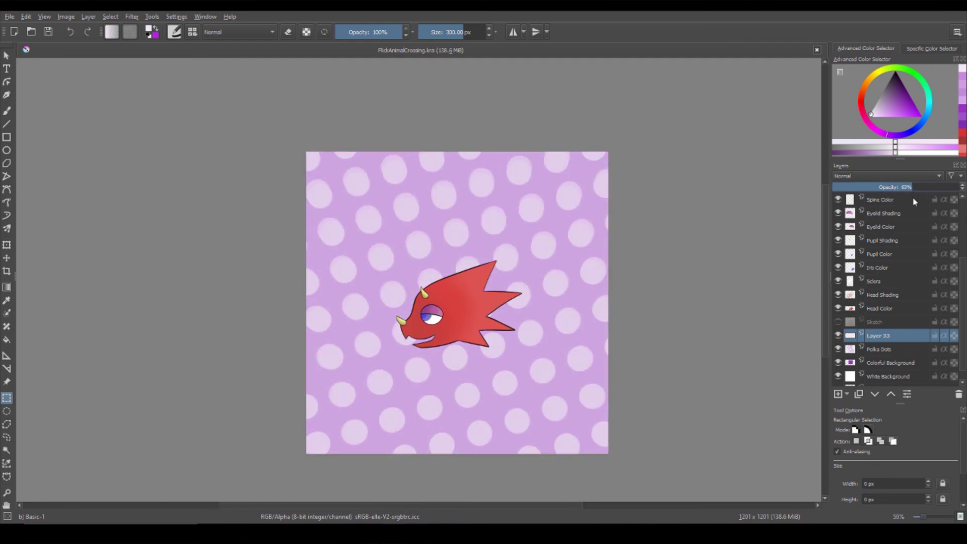
- Try another blending mode on the lavender overlay layer and restore Normal
click(907, 176)
click(843, 242)
click(902, 175)
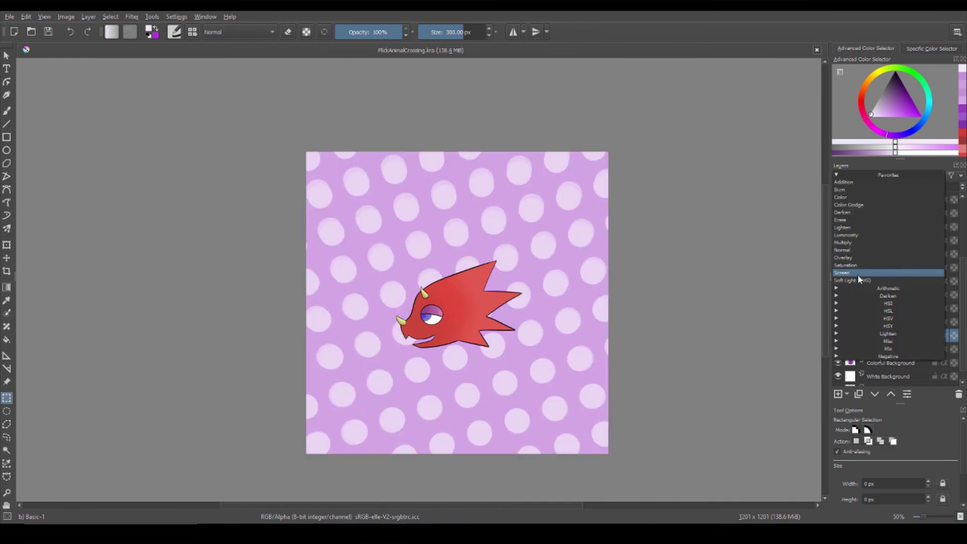
click(860, 250)
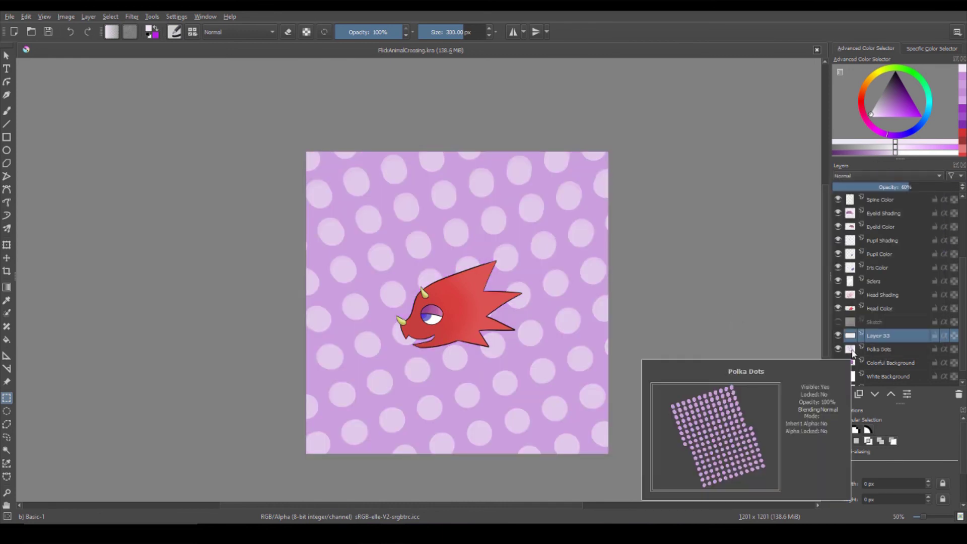
- Restore the lavender overlay to 100% opacity and softly erase parts of it with Airbrush Soft, 600 px at 10% opacity
click(173, 31)
click(212, 91)
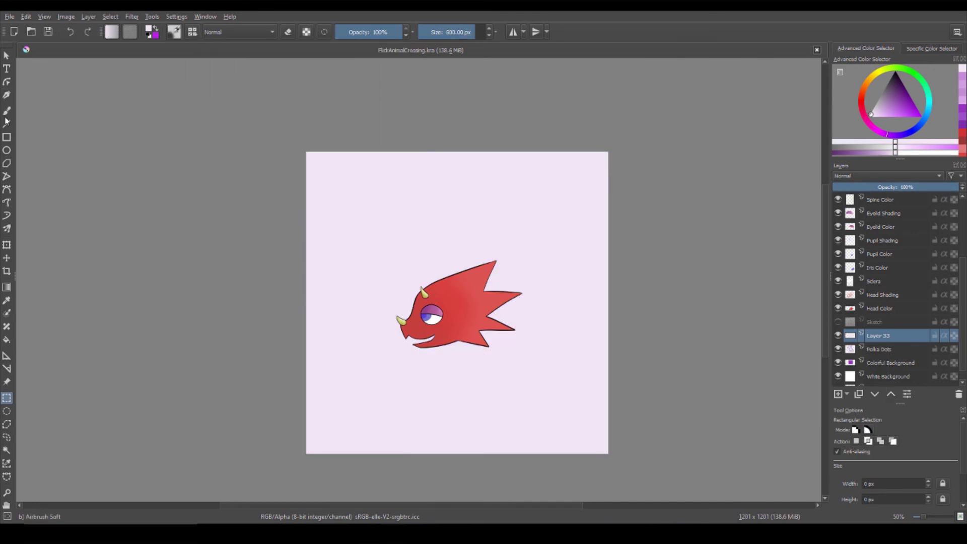
mouse_move(359, 170)
mouse_down()
mouse_move(516, 196)
mouse_move(453, 172)
mouse_move(269, 166)
mouse_move(544, 243)
mouse_move(441, 329)
mouse_move(519, 367)
mouse_move(554, 205)
mouse_move(521, 433)
mouse_move(476, 201)
mouse_move(528, 299)
mouse_move(427, 155)
mouse_move(496, 231)
mouse_move(400, 311)
mouse_move(459, 225)
mouse_up()
scroll(626, 330, down, 1)
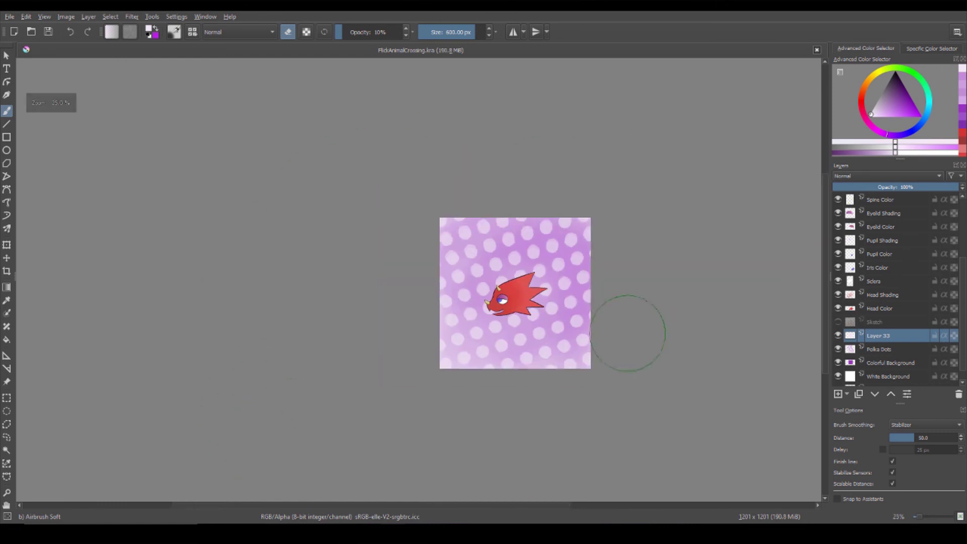
scroll(320, 107, up, 1)
scroll(375, 156, down, 1)
scroll(529, 149, up, 1)
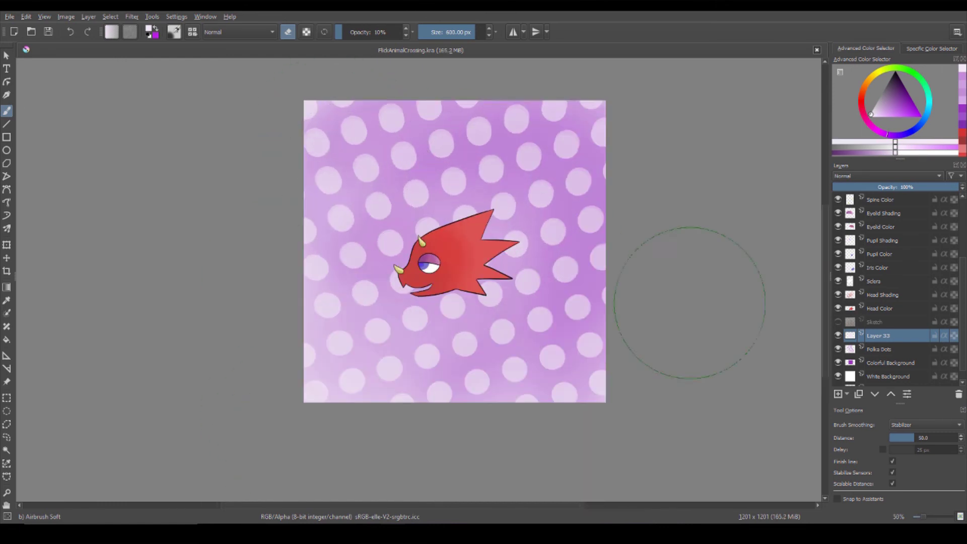
scroll(448, 286, down, 2)
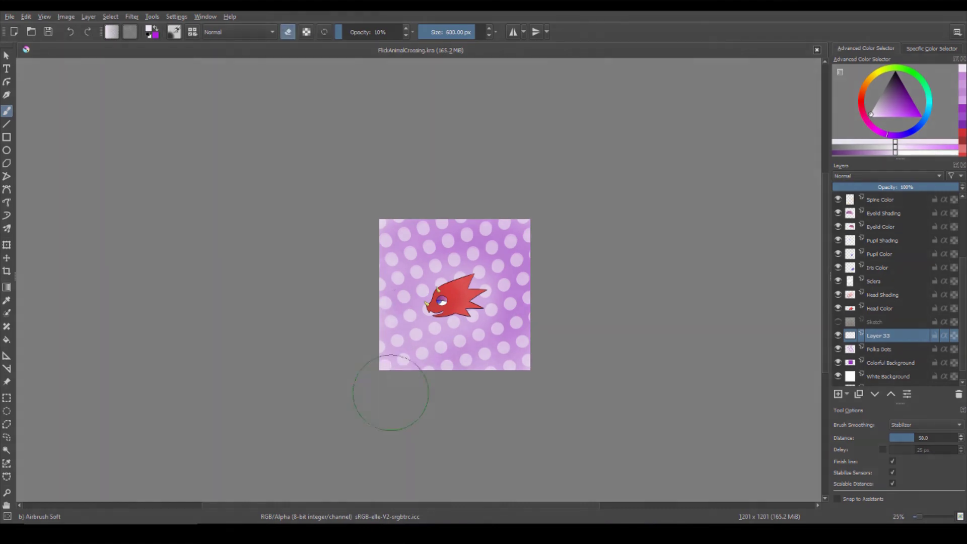
scroll(425, 390, up, 2)
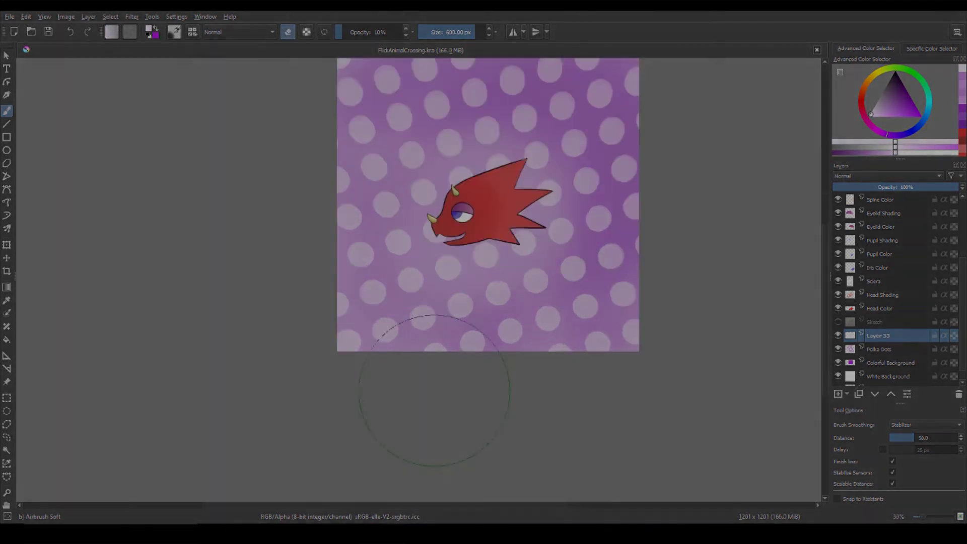
scroll(434, 391, up, 2)
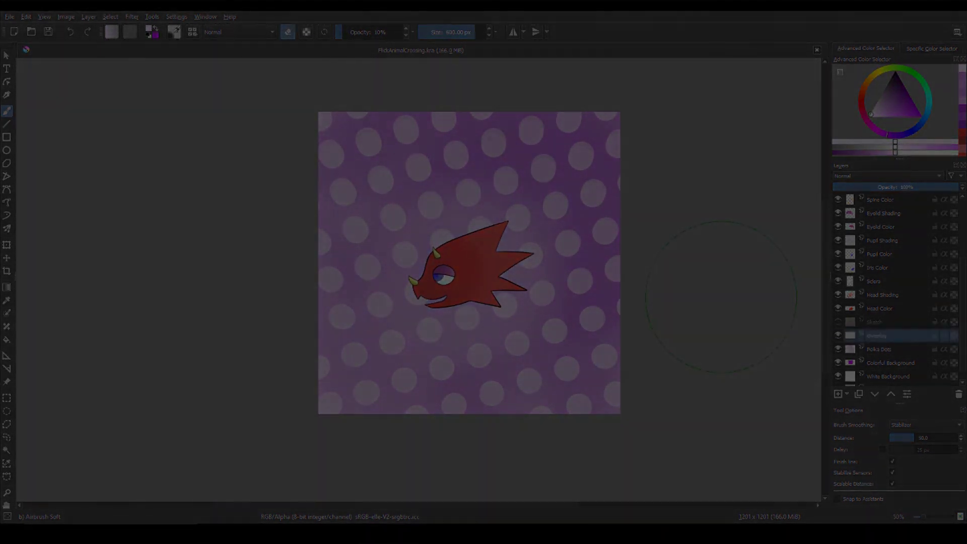